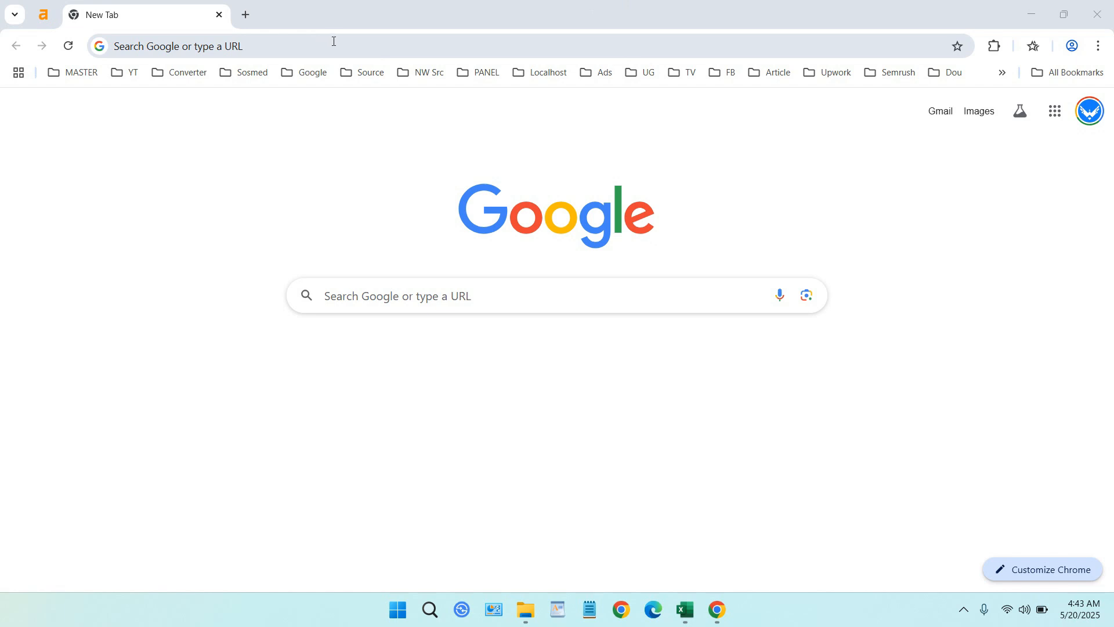
Step: Open Google Sheets through a web search for "google spreadsheet" and create a blank spreadsheet
click(335, 41)
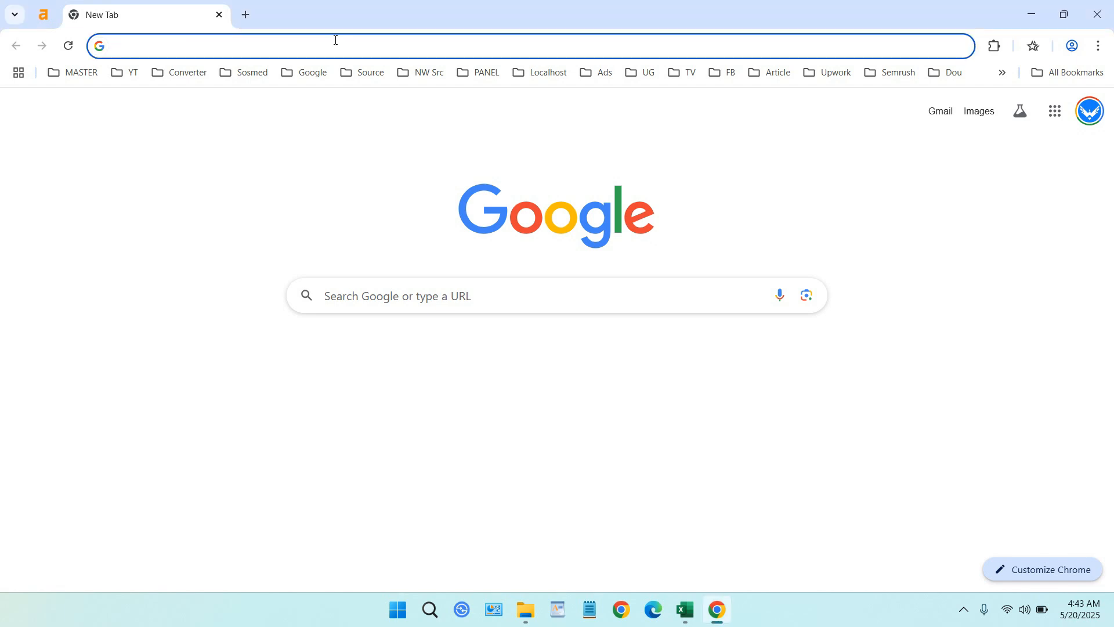
text(googl)
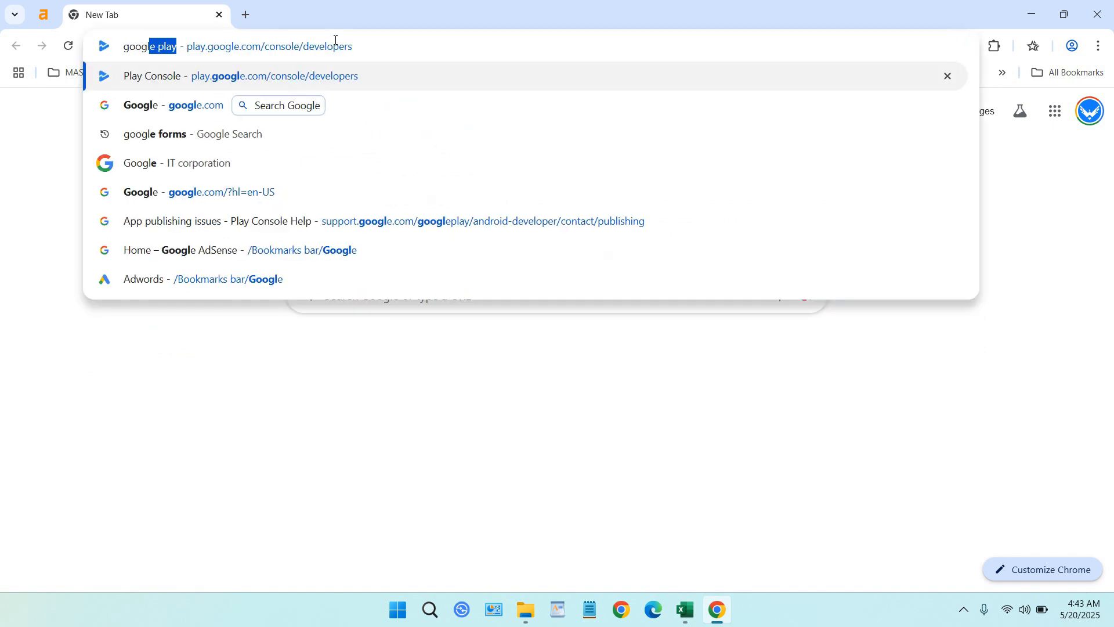
text(e spre)
key(Return)
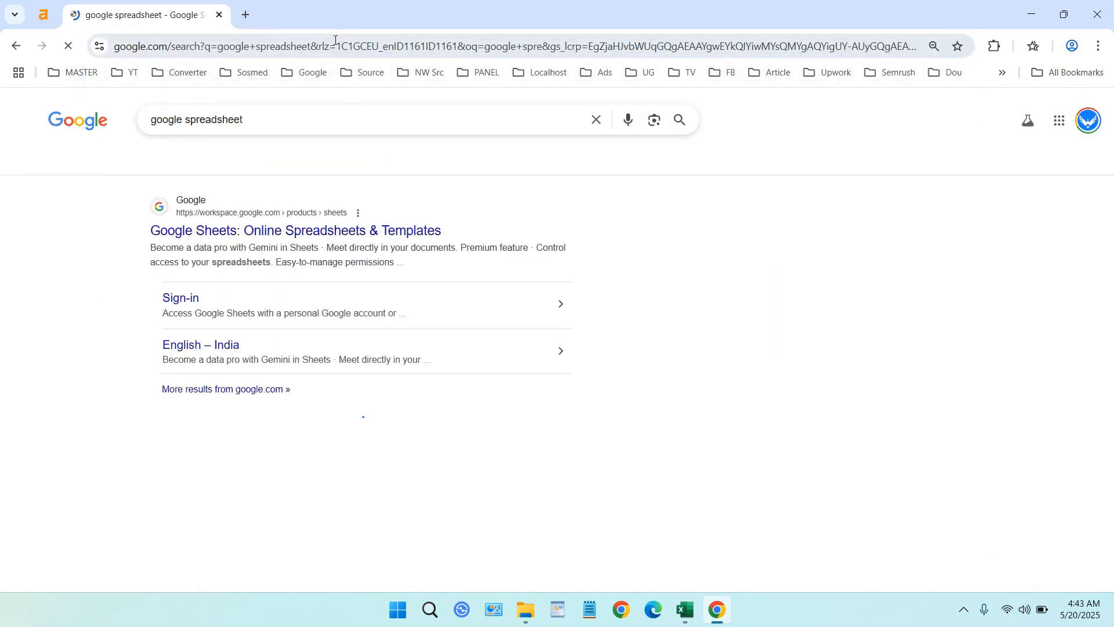
click(411, 229)
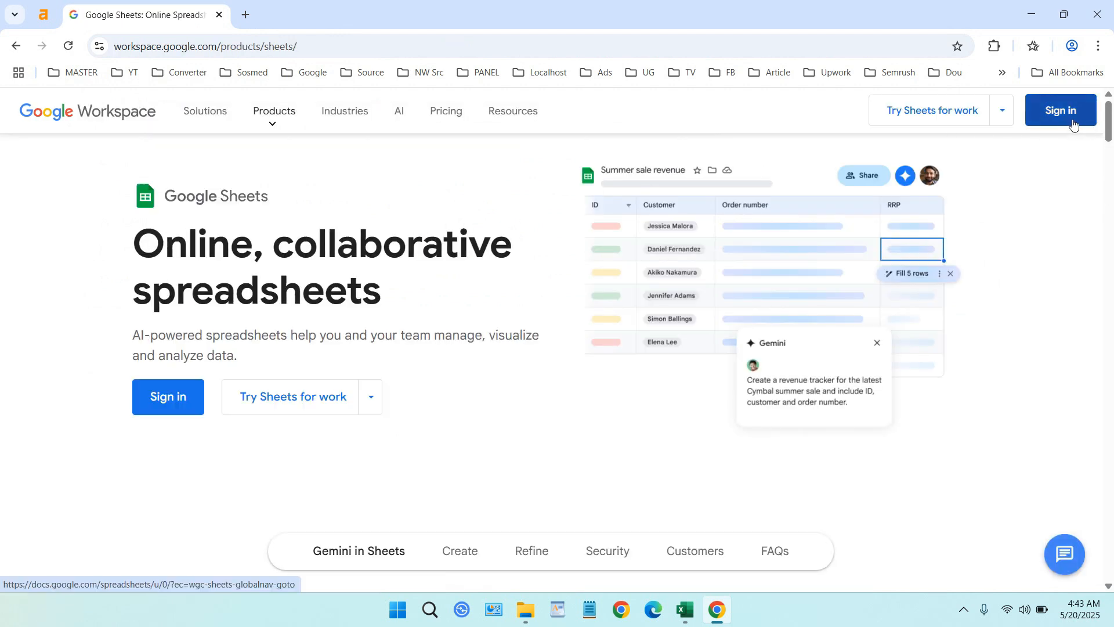
click(1075, 121)
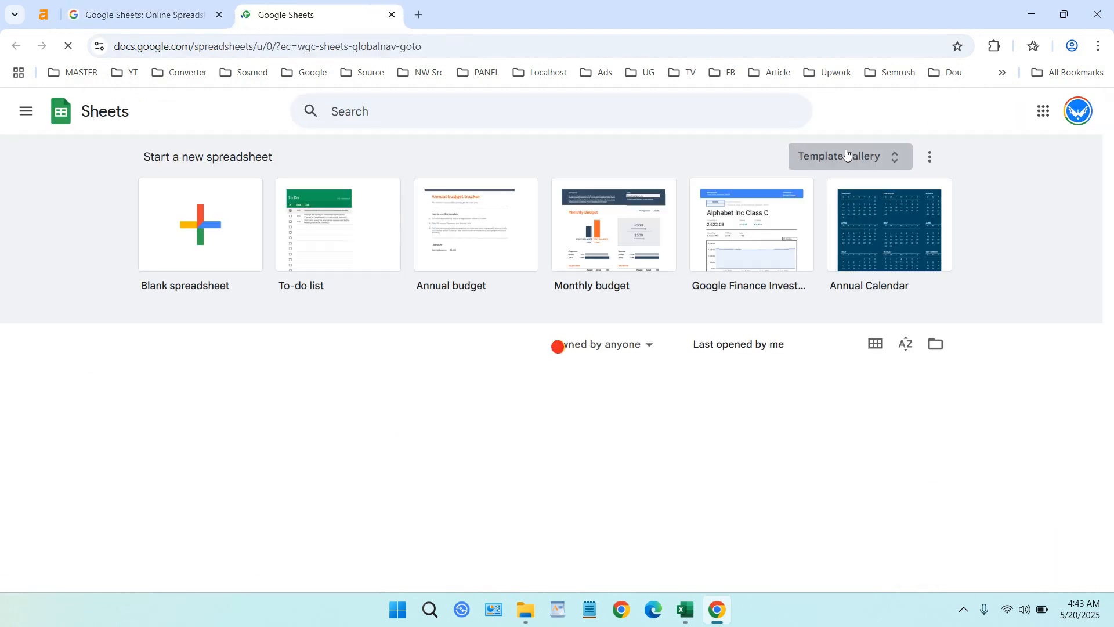
click(234, 237)
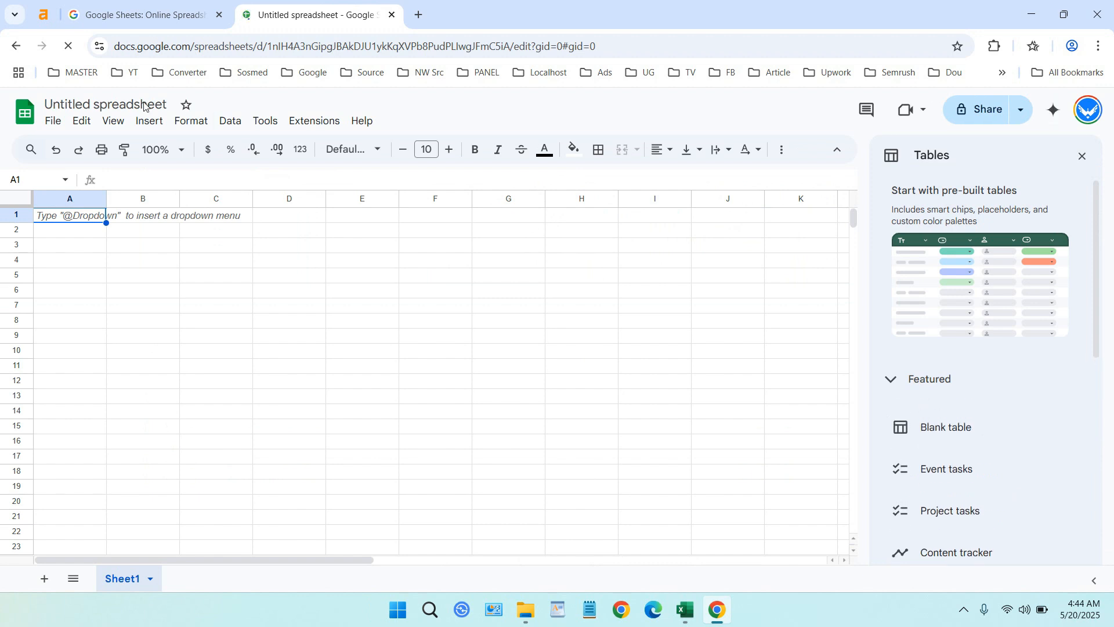
Step: Rename the untitled spreadsheet as "Hotel Checkin"
click(118, 102)
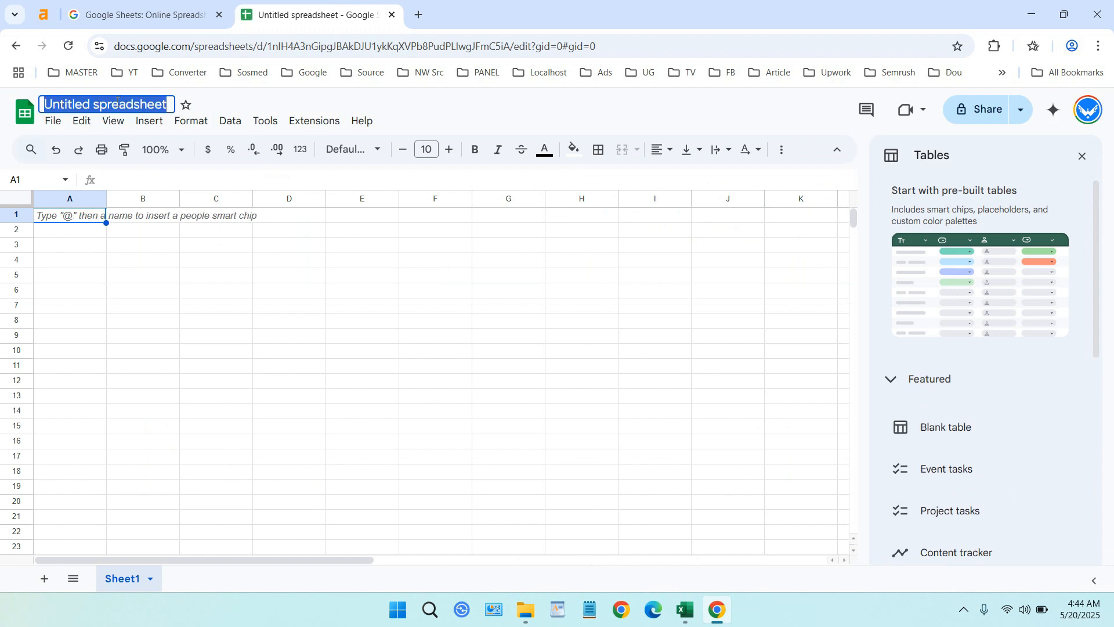
text(H)
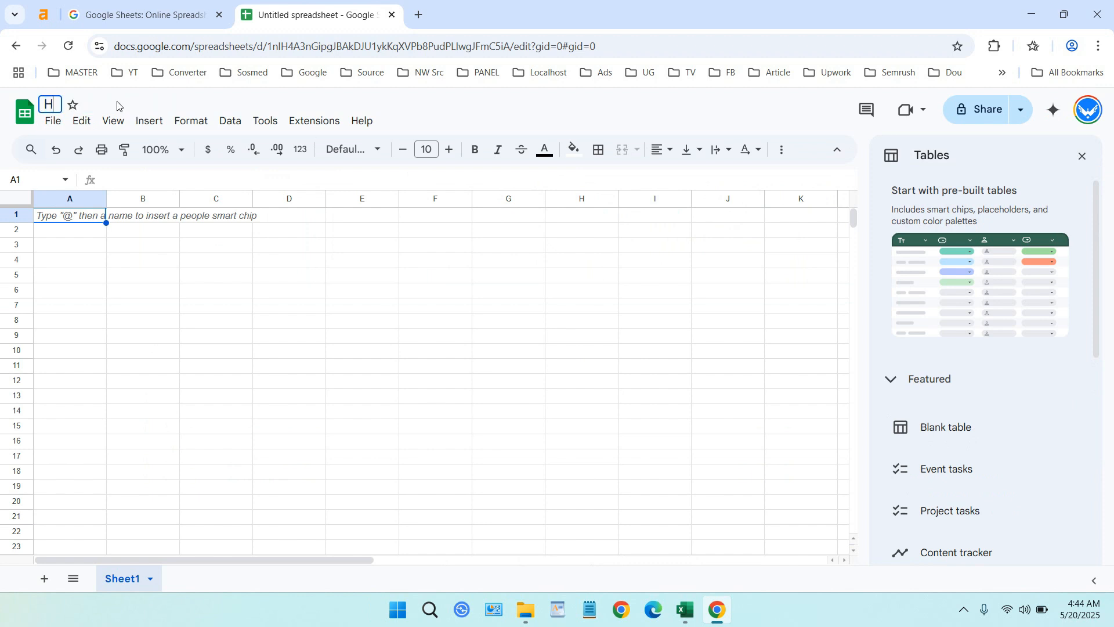
text(otel Che)
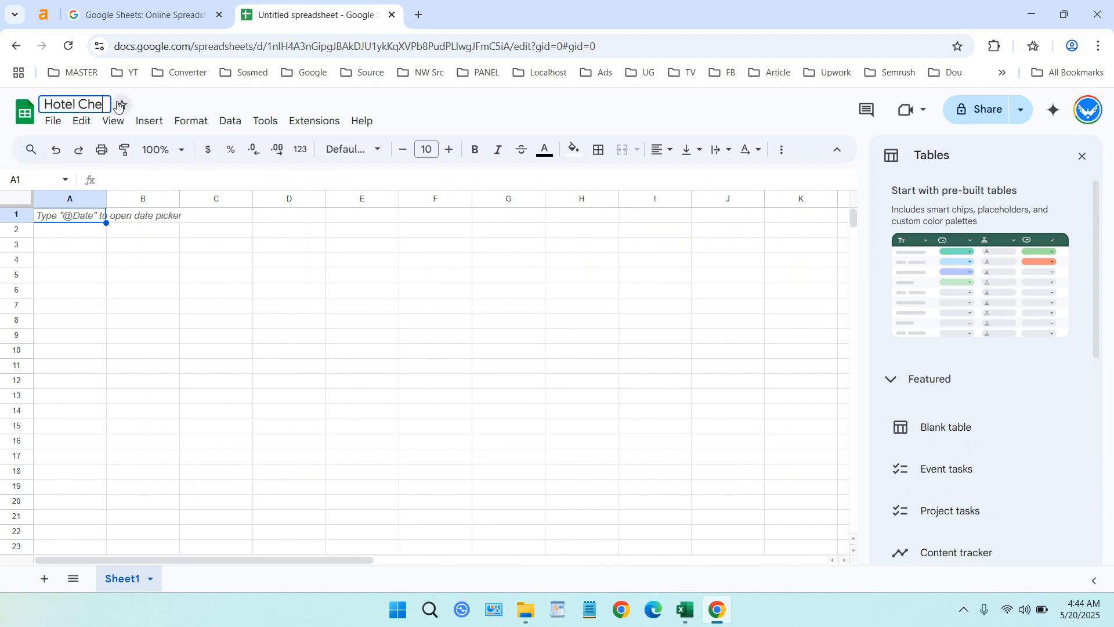
text(ckin)
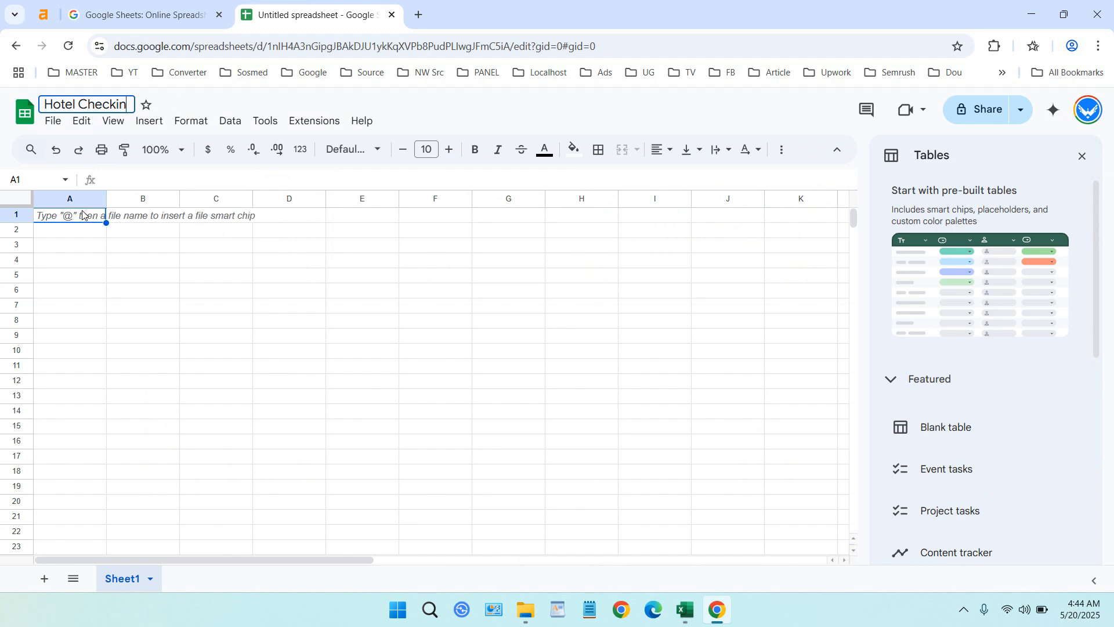
text(N)
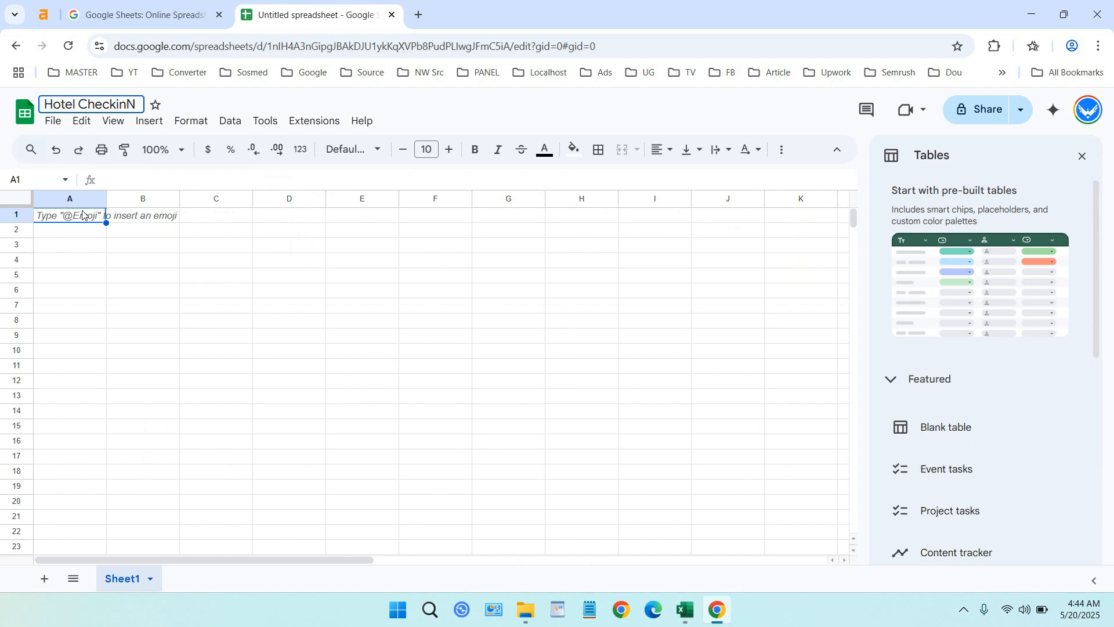
key(BackSpace)
Step: Enter the column headers Number, Name, Time and Day in cells A1 to D1
click(84, 217)
text(Number)
key(Tab)
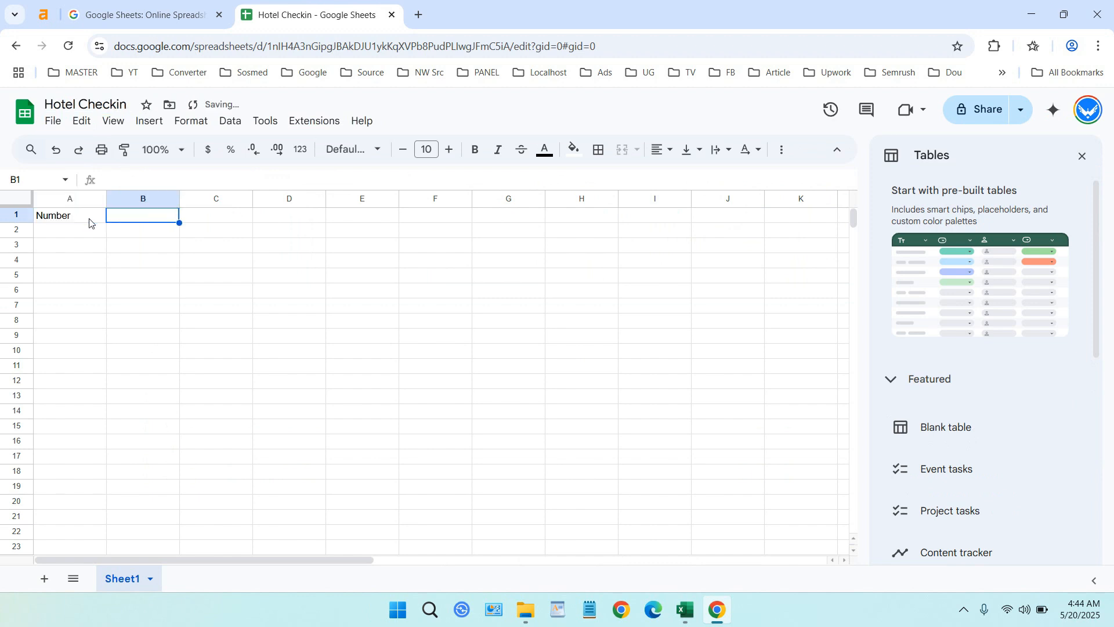
text(Name)
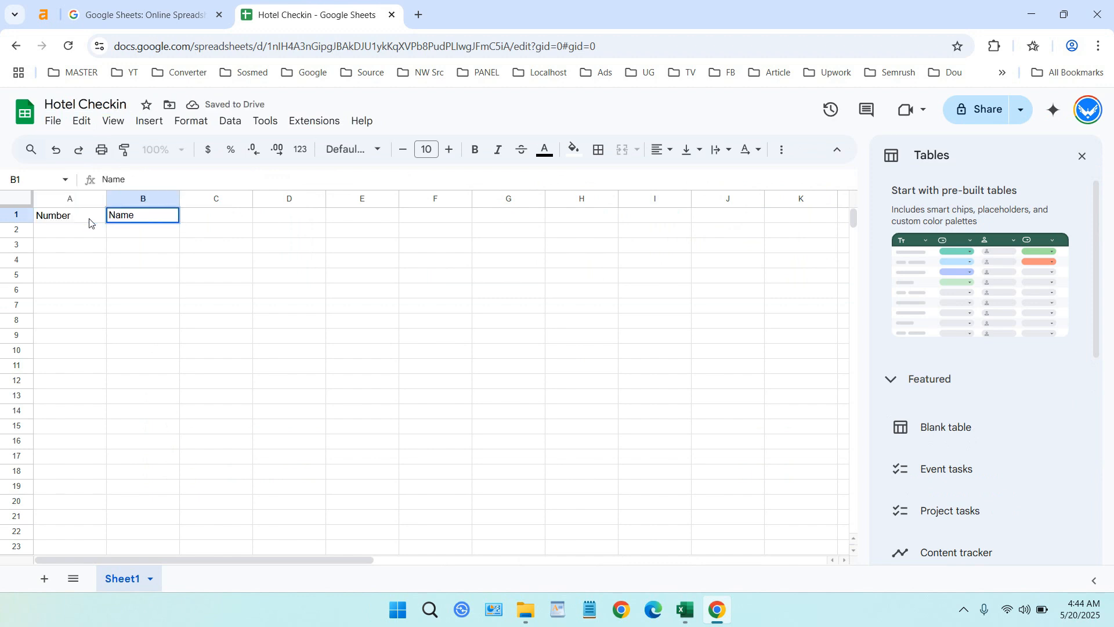
key(Tab)
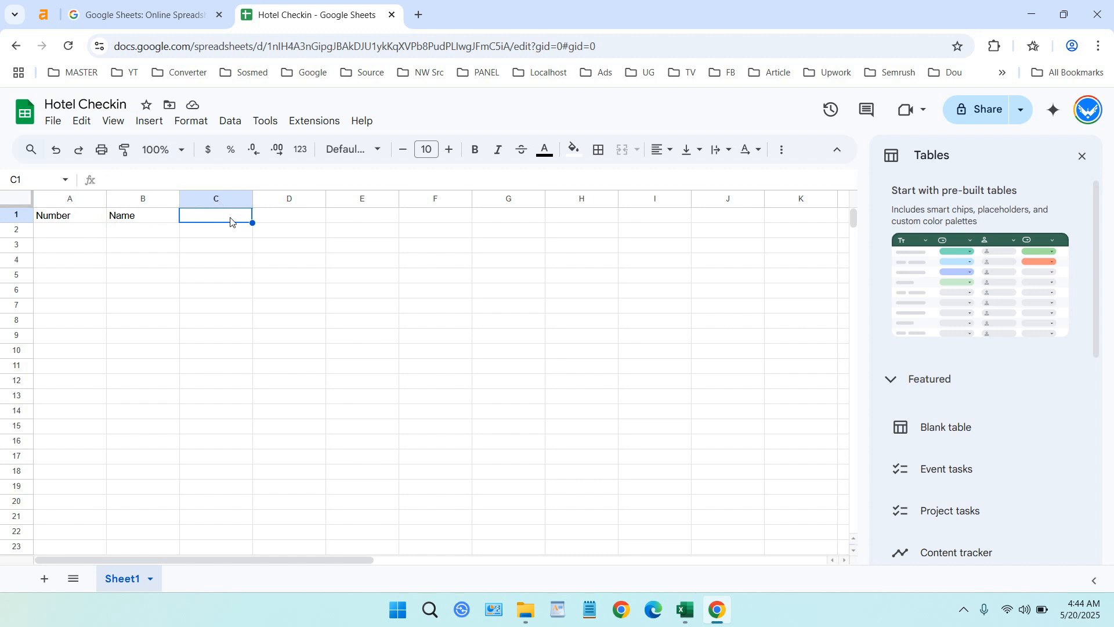
text(Time)
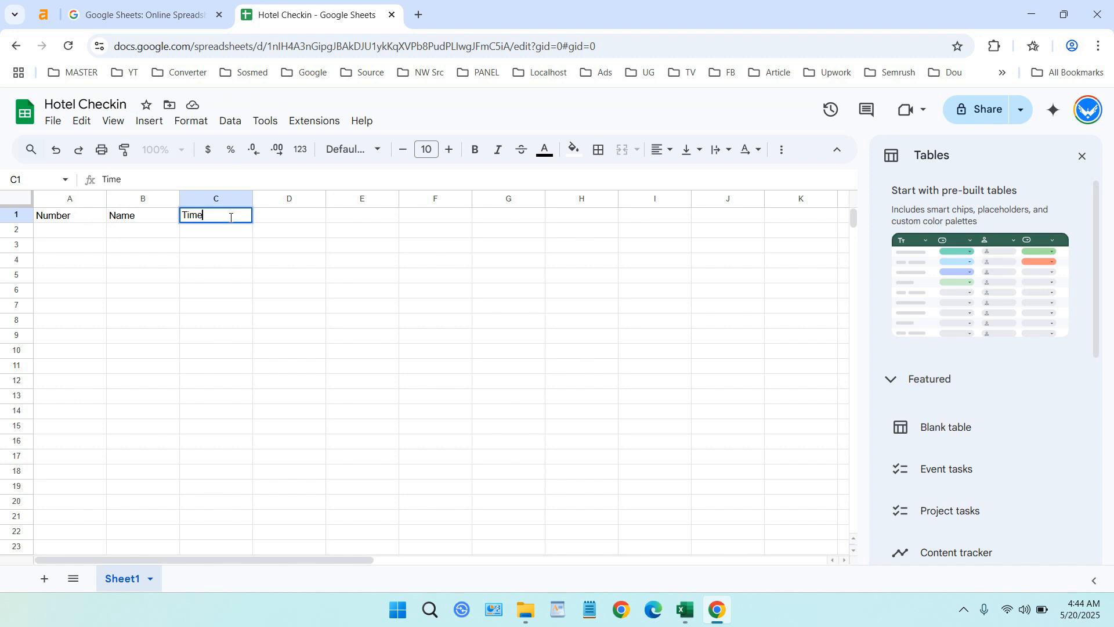
key(Tab)
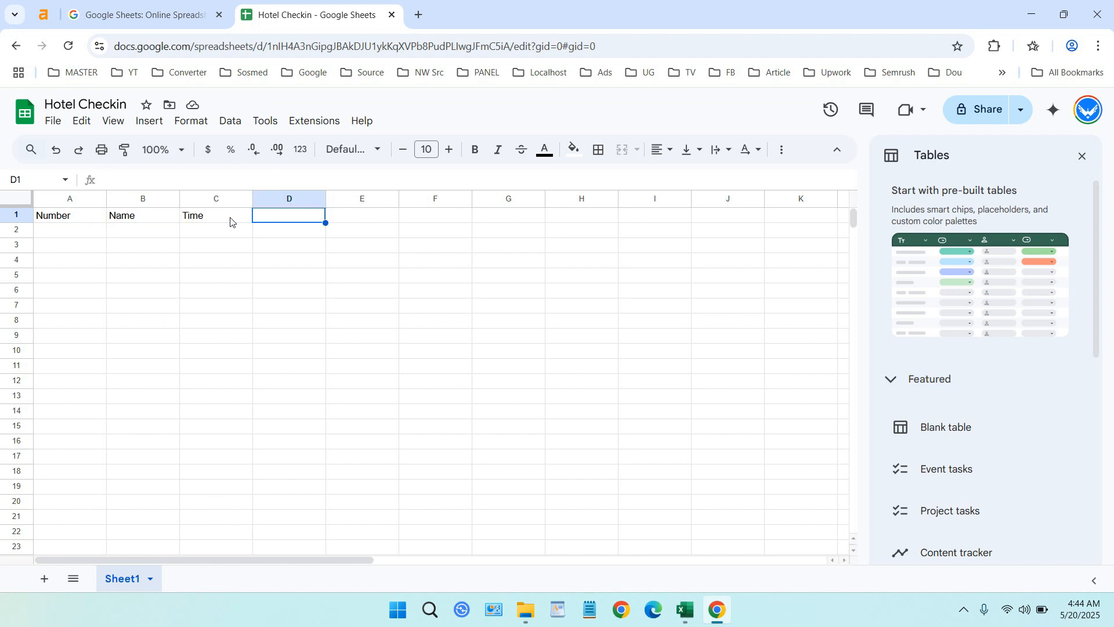
text(Da)
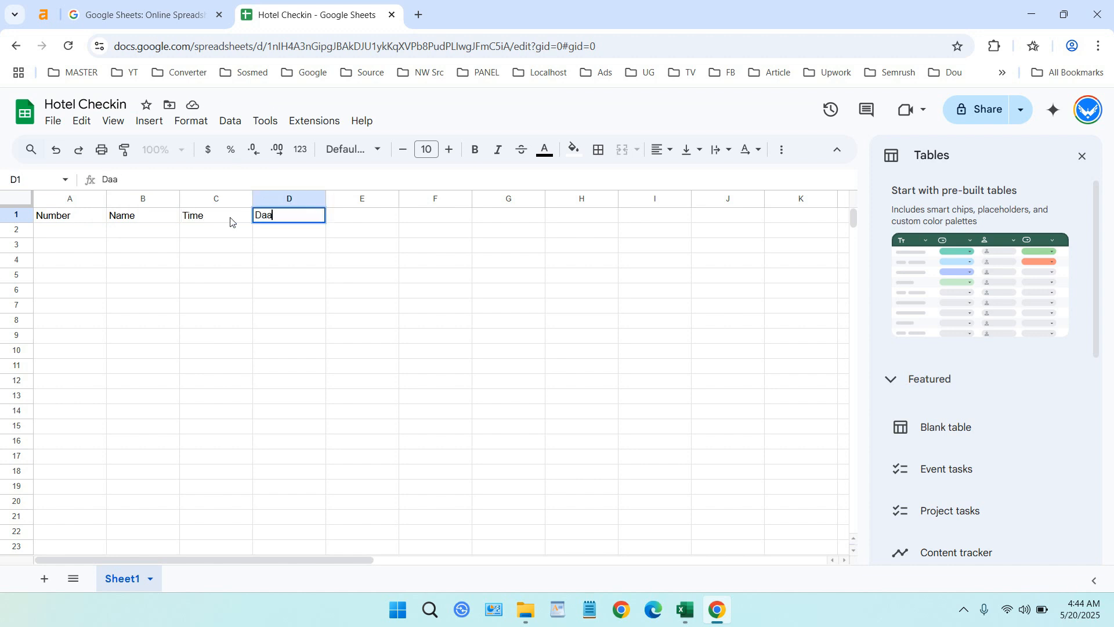
text(y)
click(263, 247)
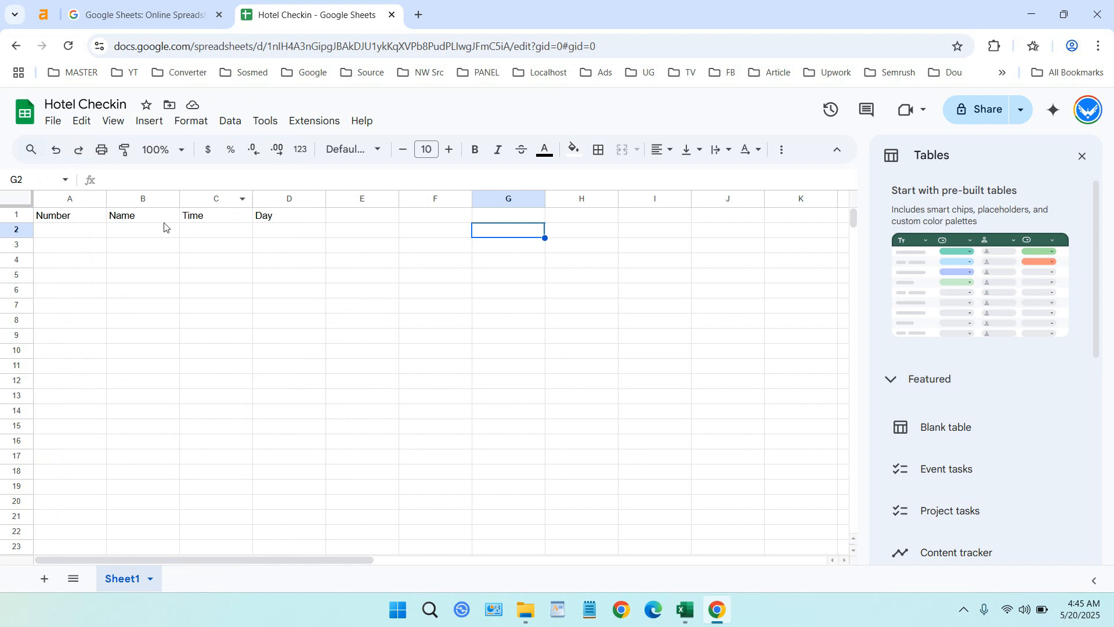
Step: Make the headers in A1:D1 bold and centre them horizontally
drag(55, 218, 287, 226)
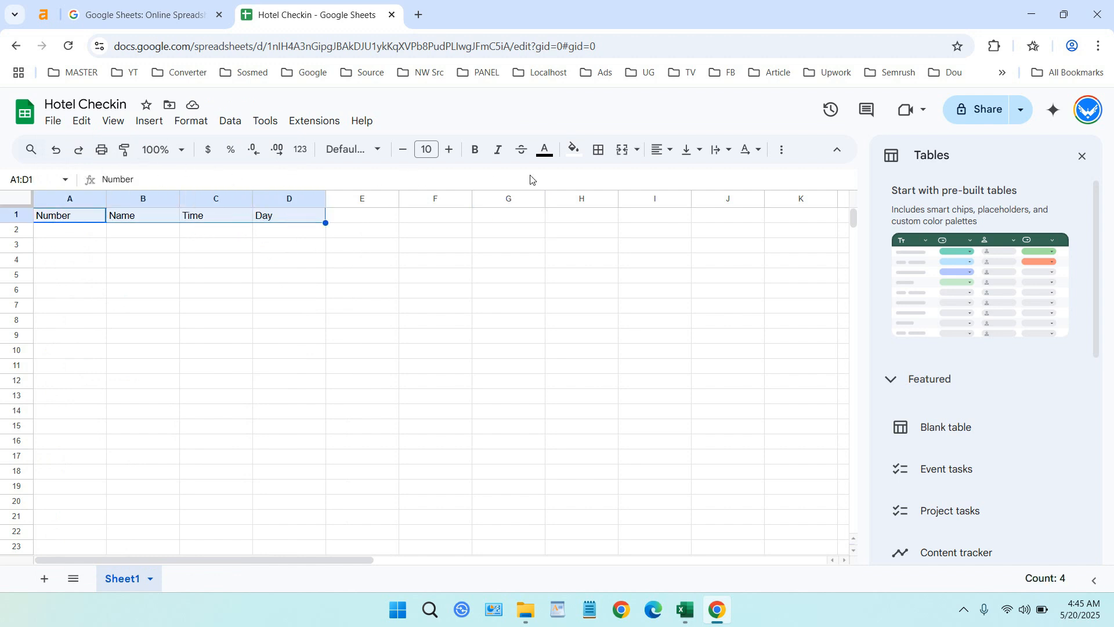
click(475, 151)
click(662, 152)
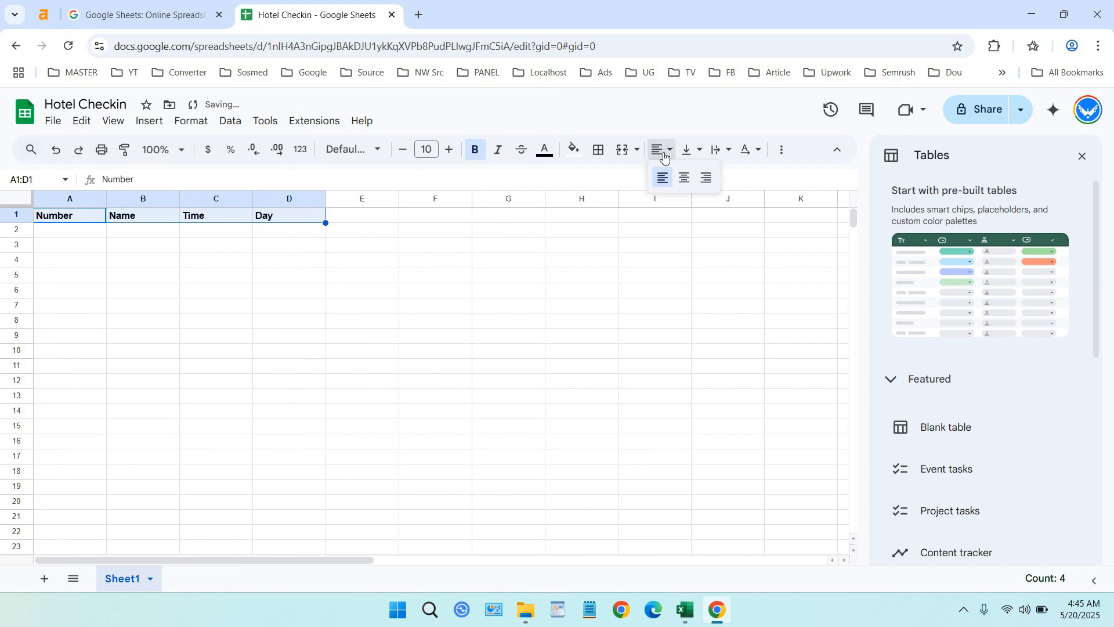
click(684, 179)
click(549, 234)
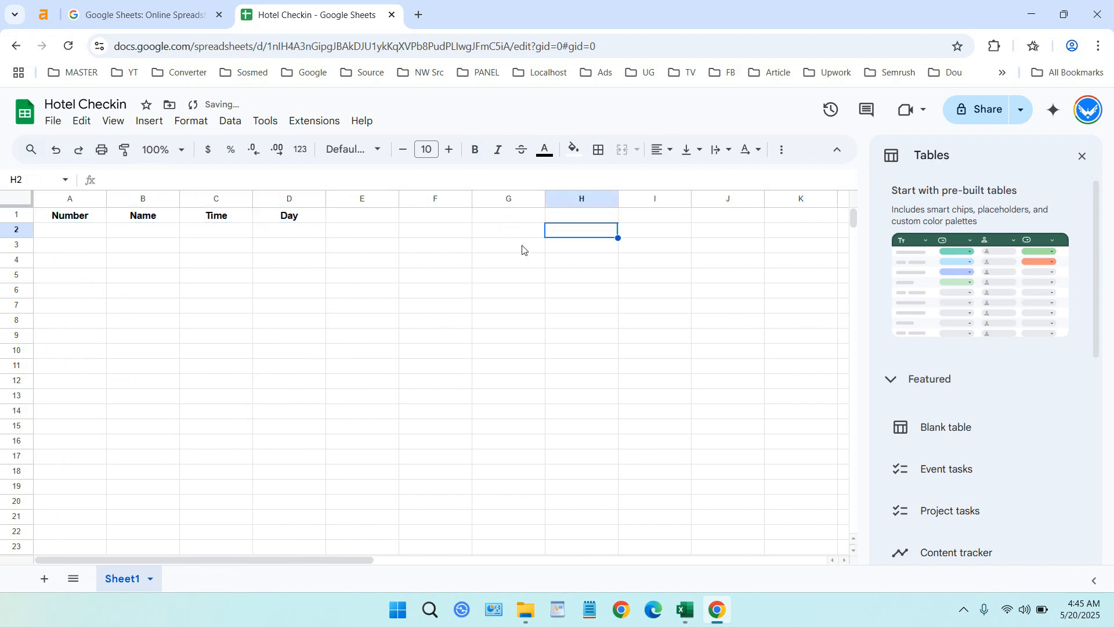
Step: Search the web for "google forms" in a new browser tab and open the signed-in Google Forms home page
click(416, 17)
text(goog)
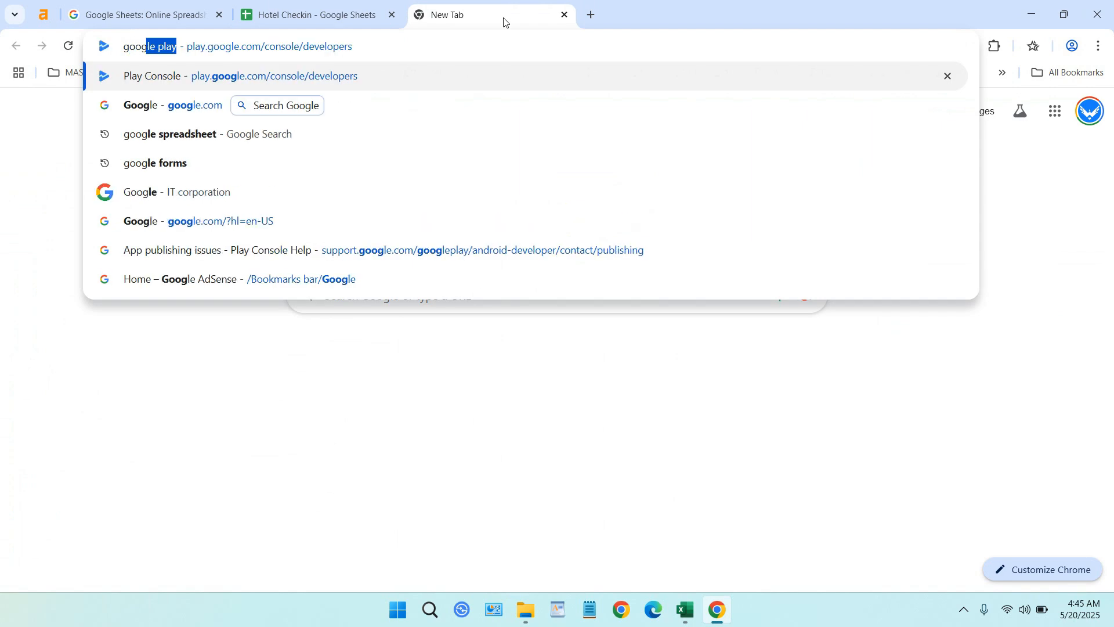
text(lle)
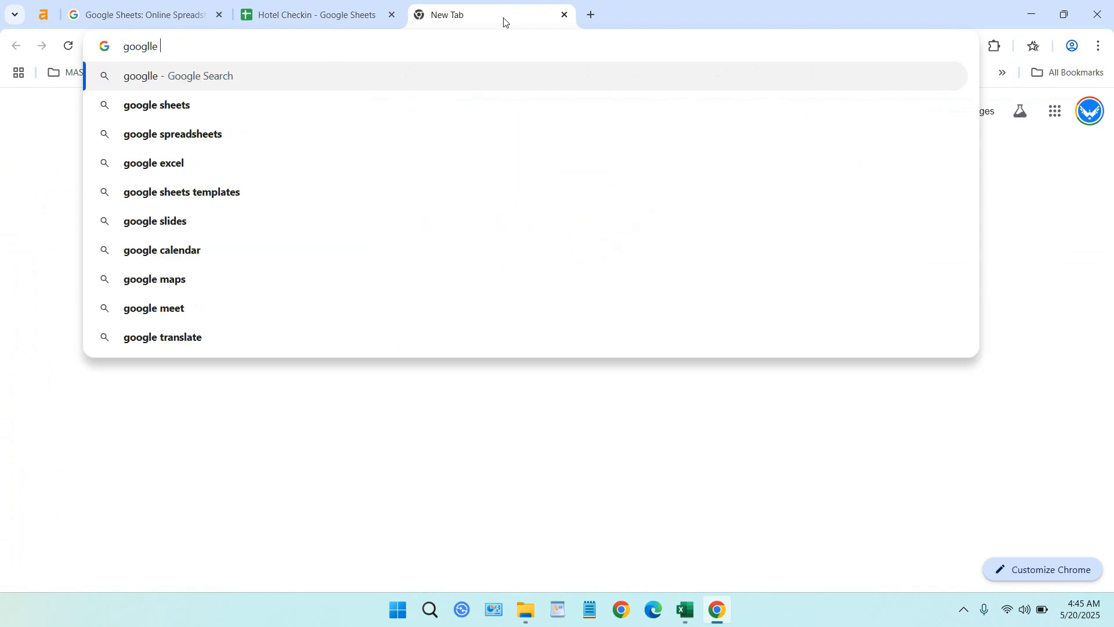
key(BackSpace)
key(BackSpace)
text(e)
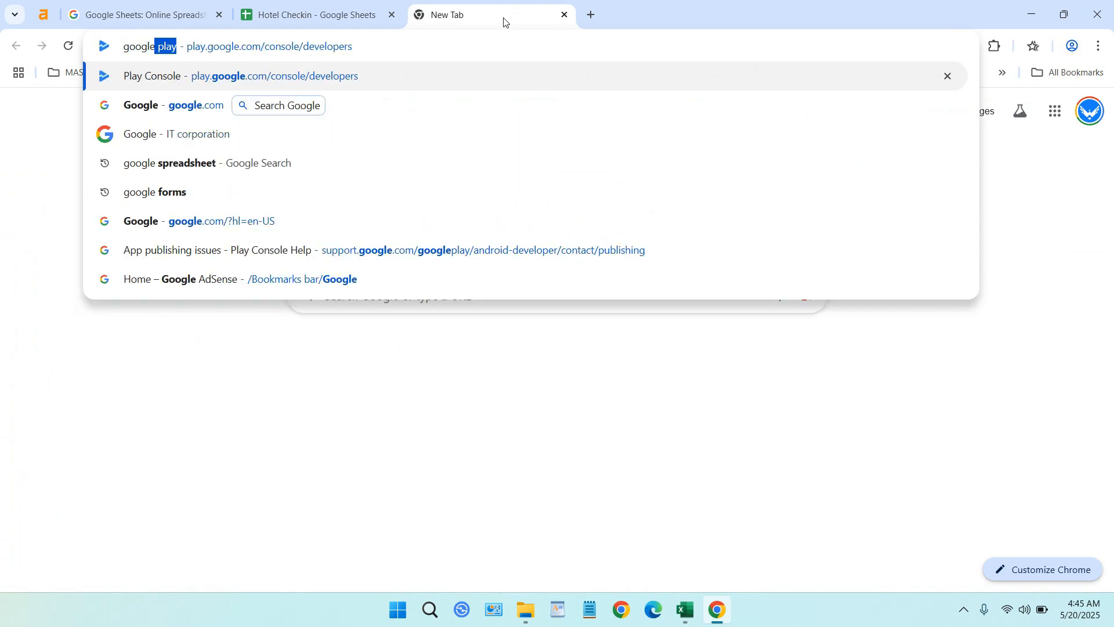
text( form)
key(Return)
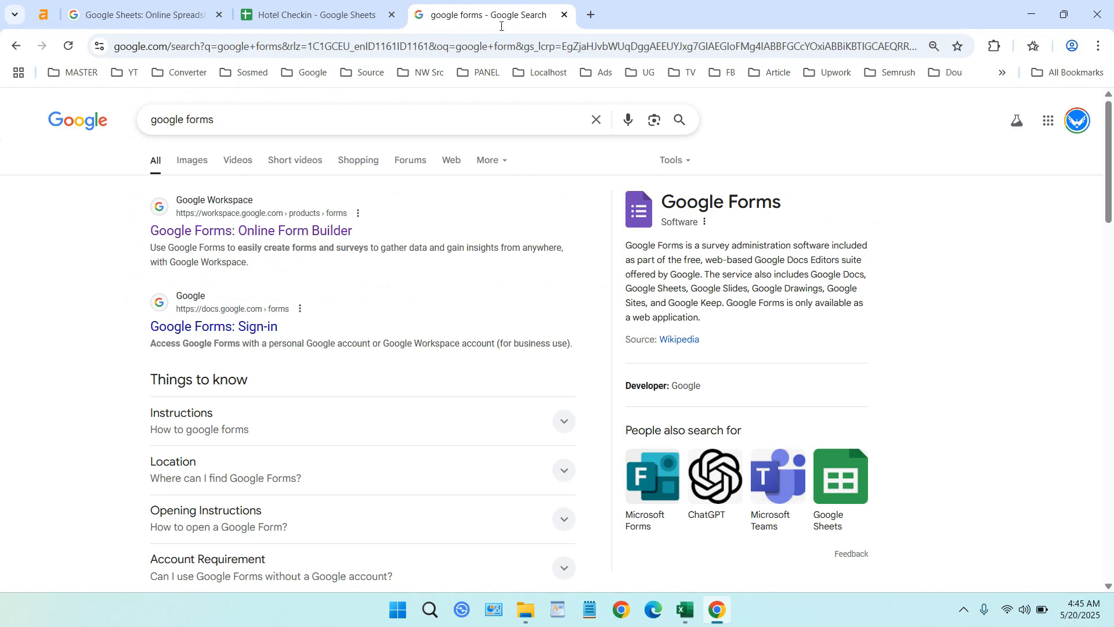
click(264, 231)
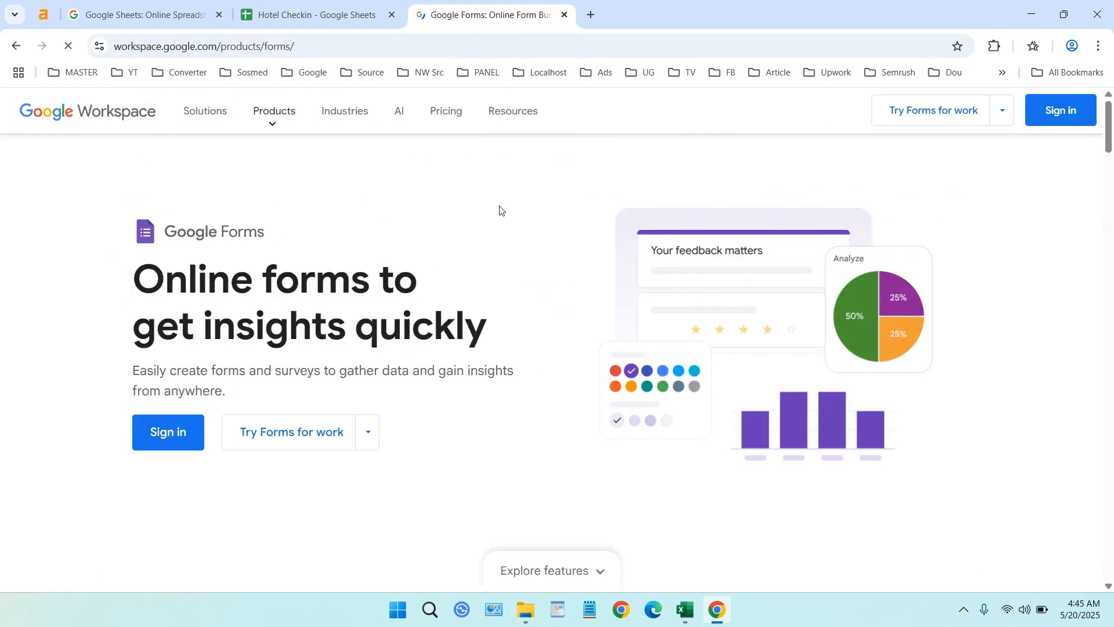
click(1054, 116)
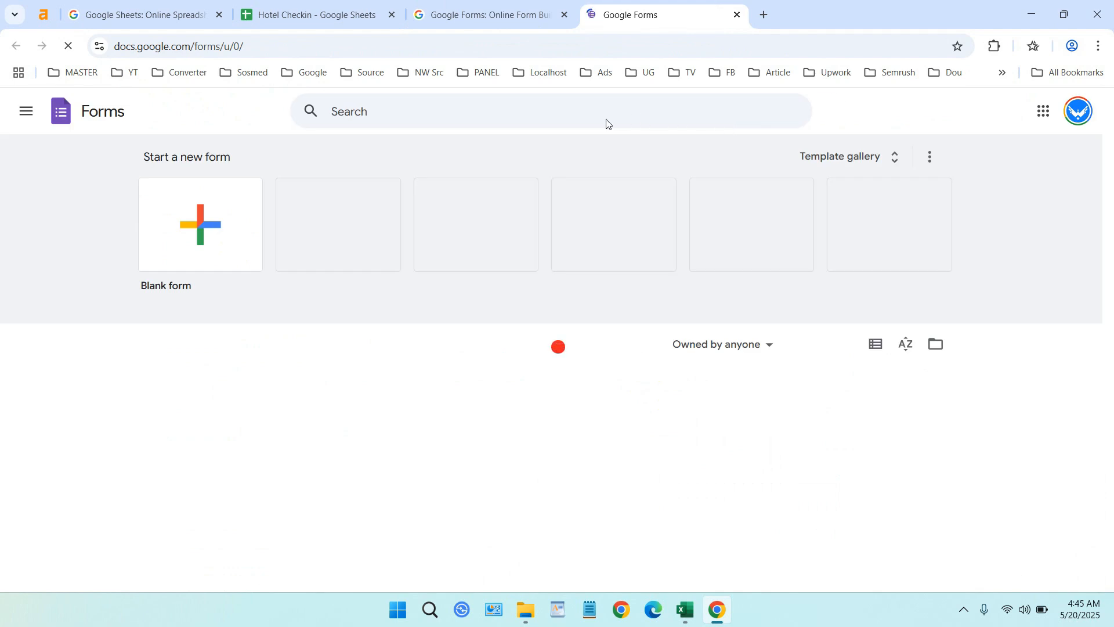
Step: Review the header cells A1:D1 in the Hotel Checkin sheet, and create a blank form in Google Forms
click(313, 14)
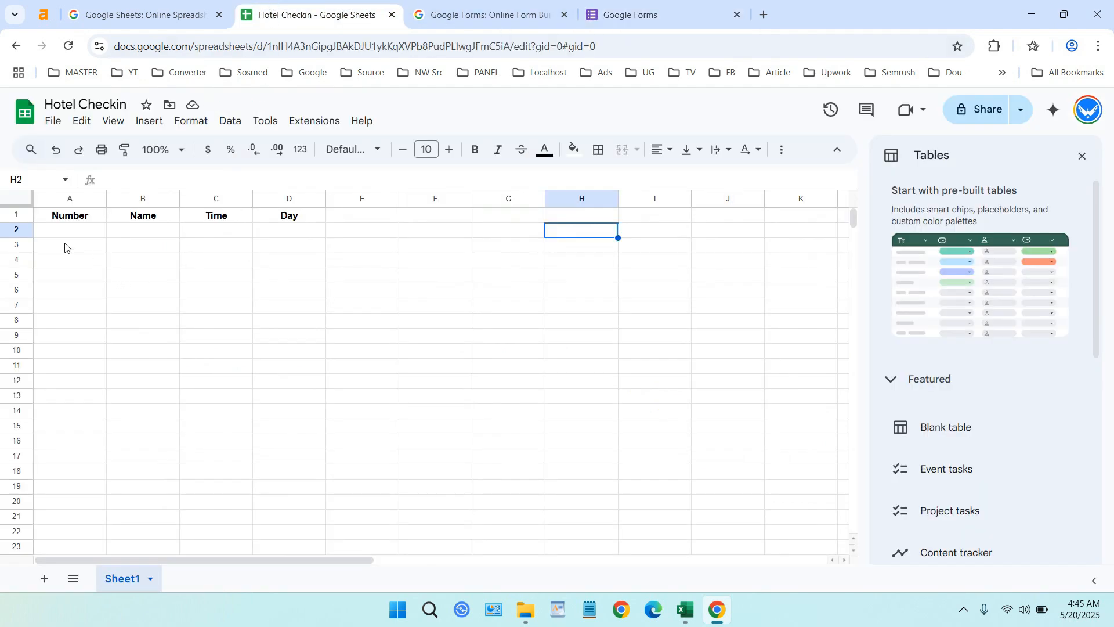
drag(55, 219, 291, 218)
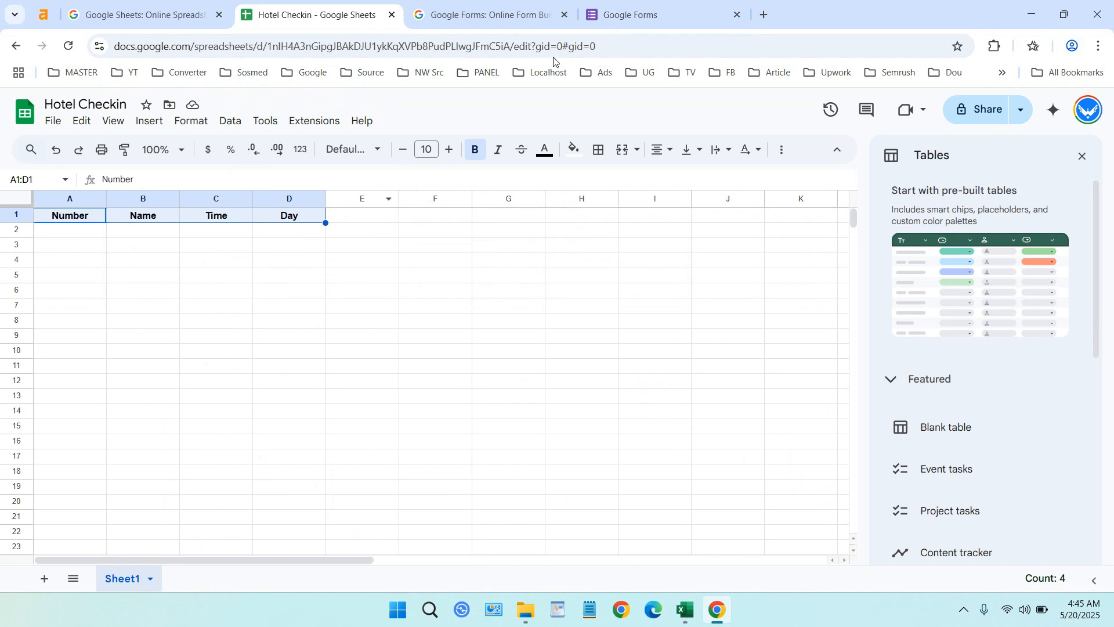
click(670, 7)
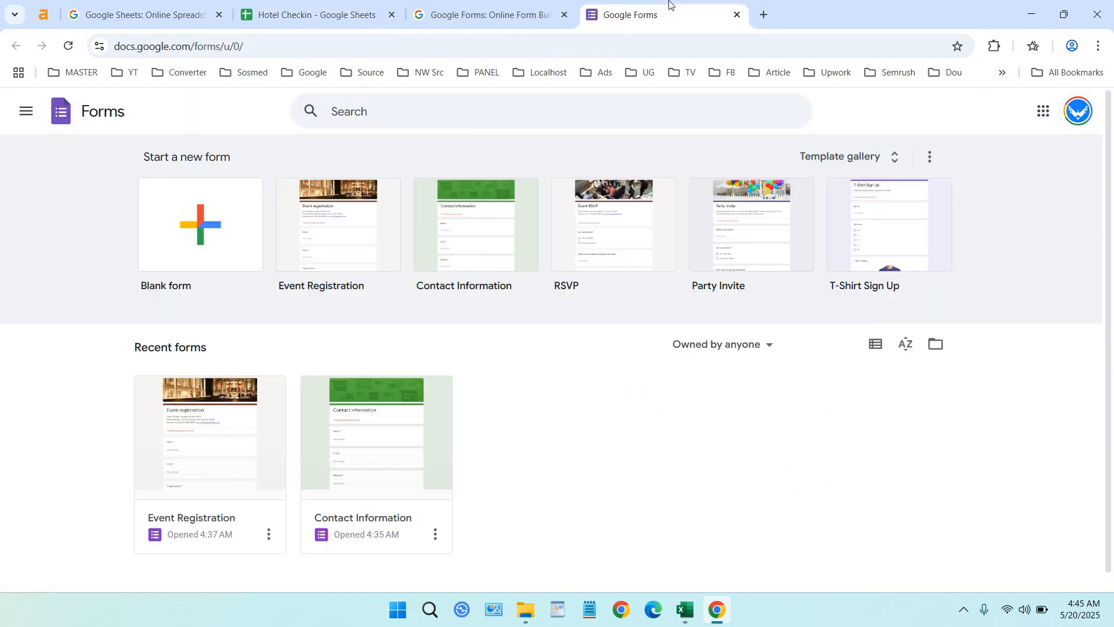
click(210, 228)
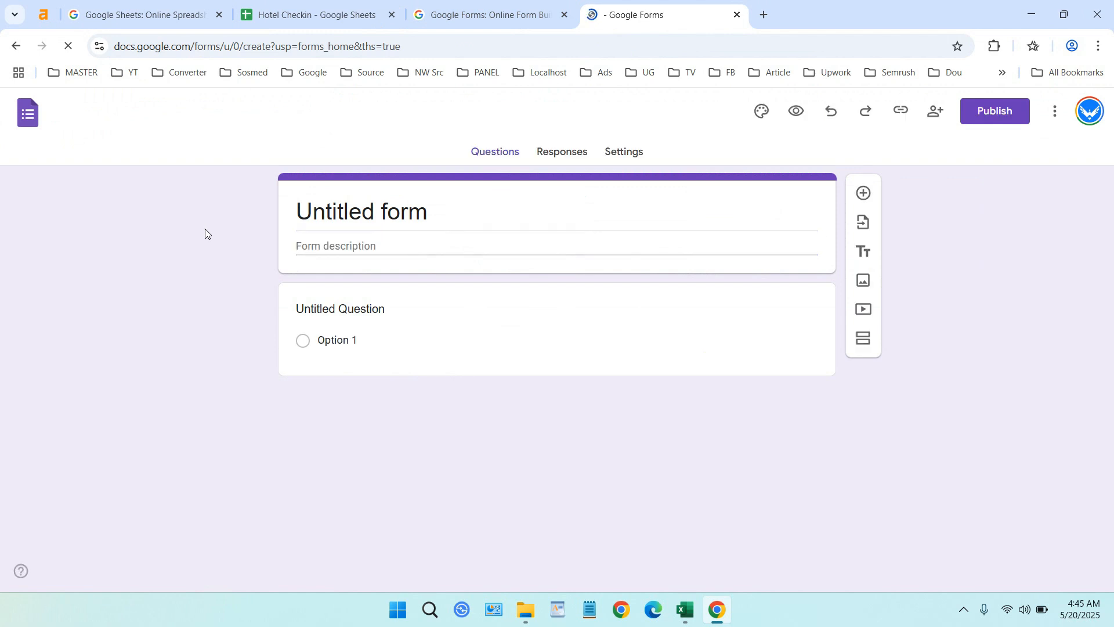
Step: Replace the form's placeholder title with "Hotel Checkin", dismissing the text-style tip
double_click(361, 213)
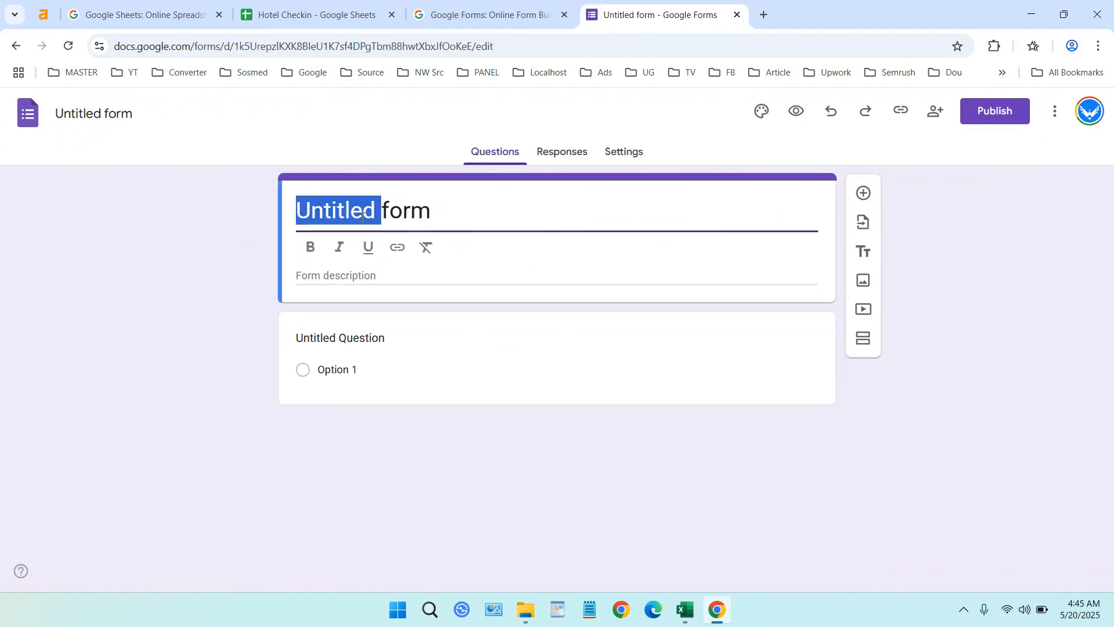
drag(462, 214, 349, 213)
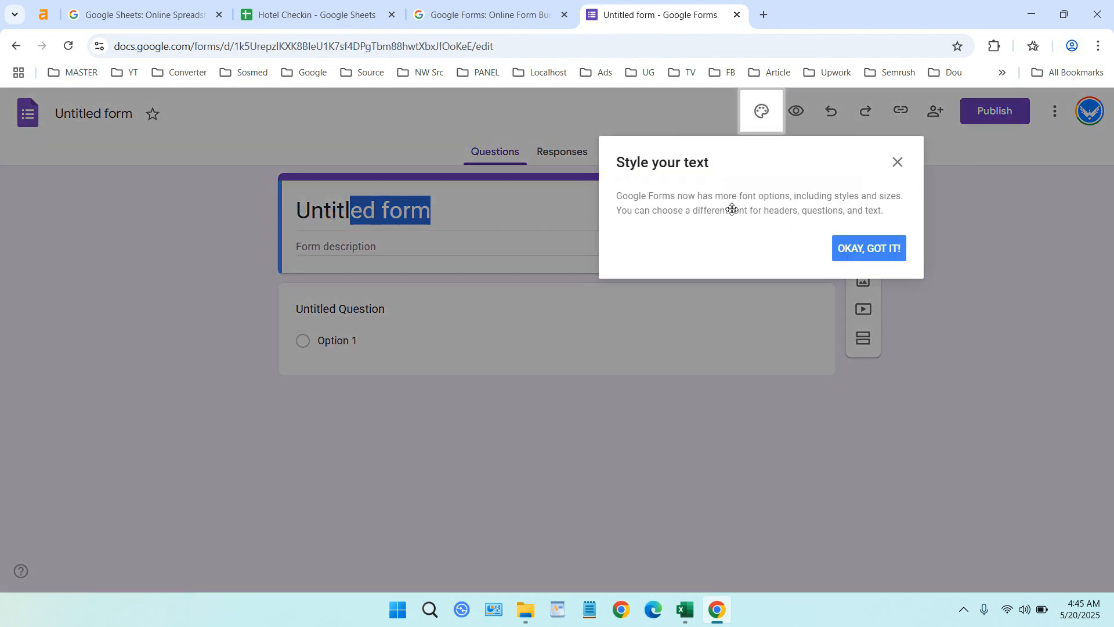
click(868, 248)
click(455, 211)
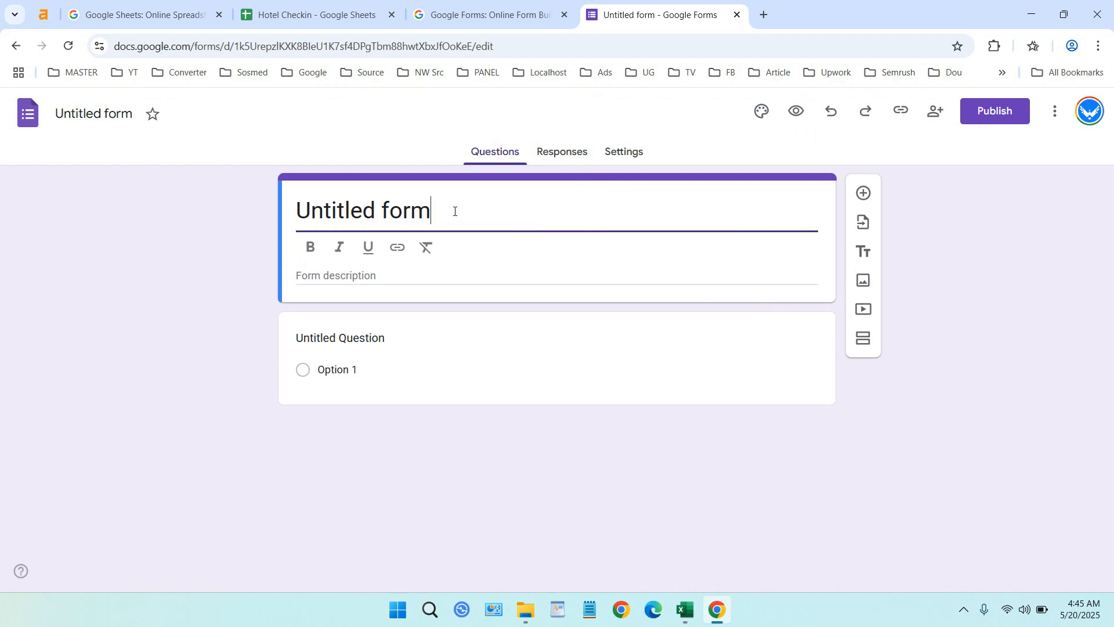
drag(455, 212, 293, 210)
text(Ho)
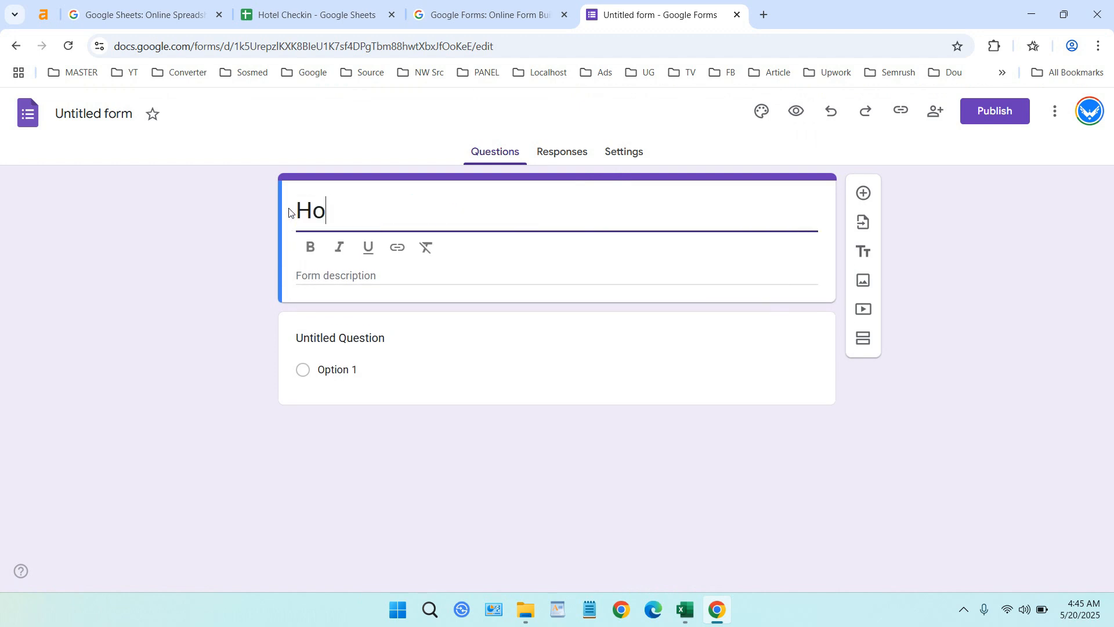
text(tel Checkin)
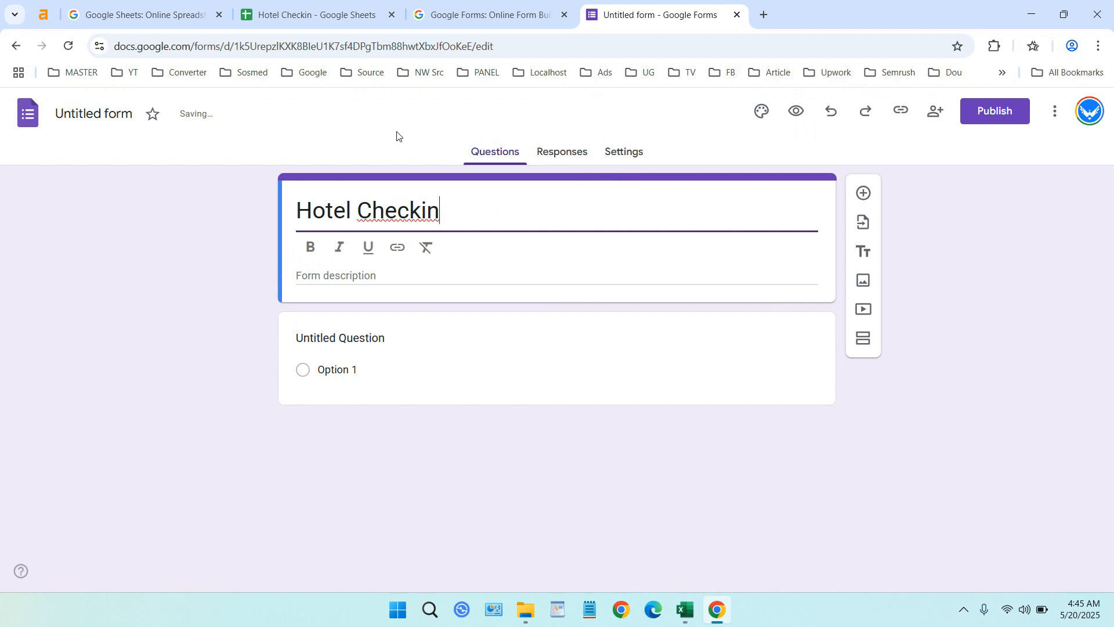
Step: Clear the first question's placeholder text, check the sheet's headers, and make the question a linear scale from 1 to 10
click(378, 340)
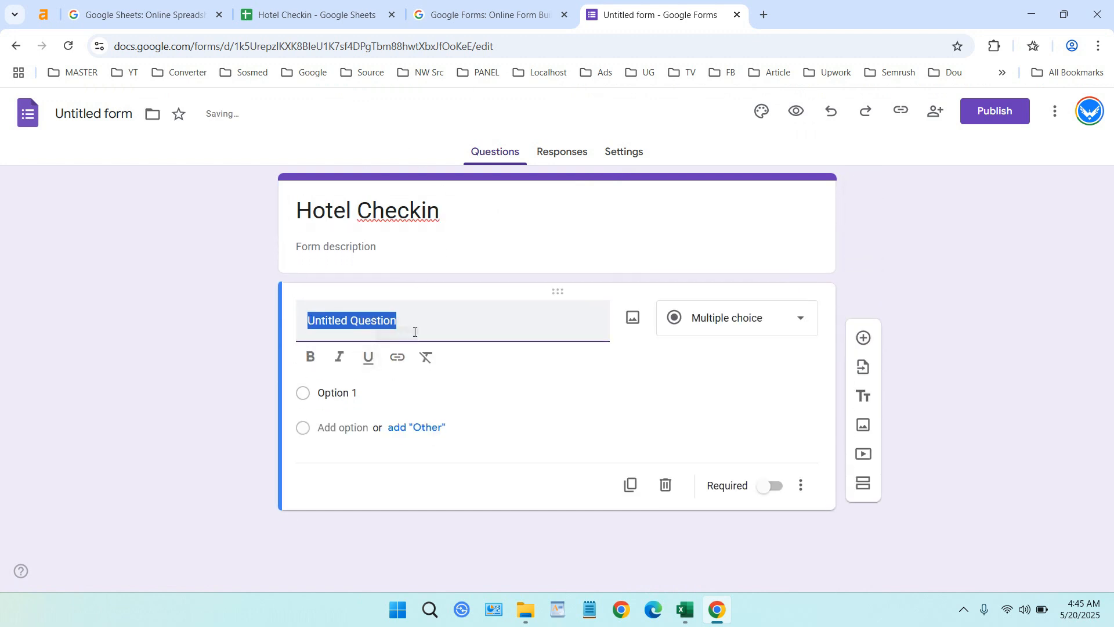
key(BackSpace)
click(316, 14)
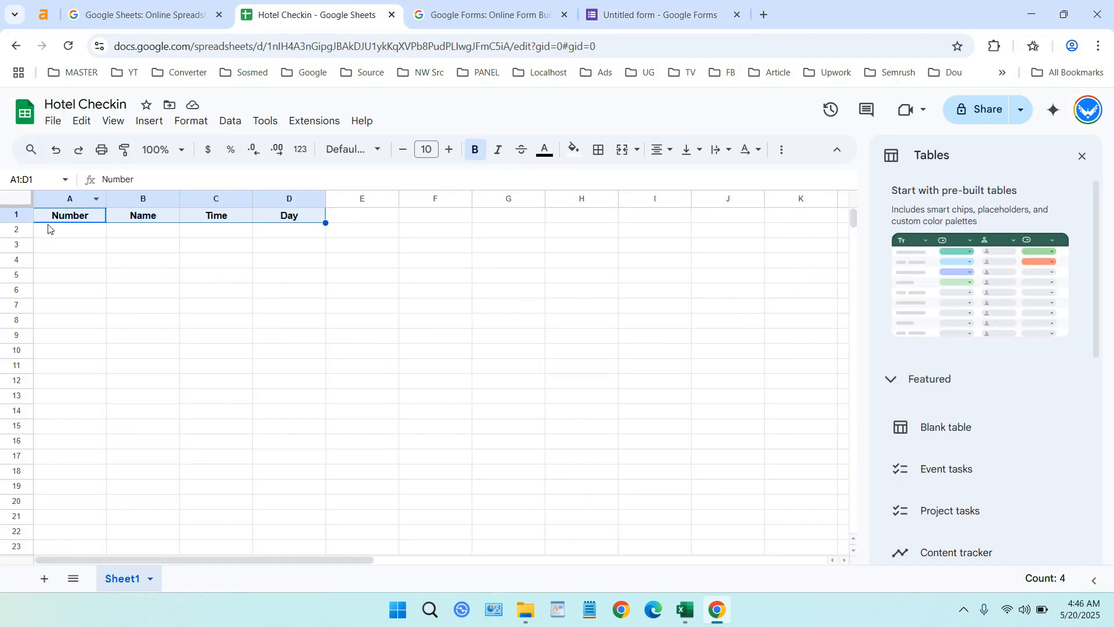
click(687, 12)
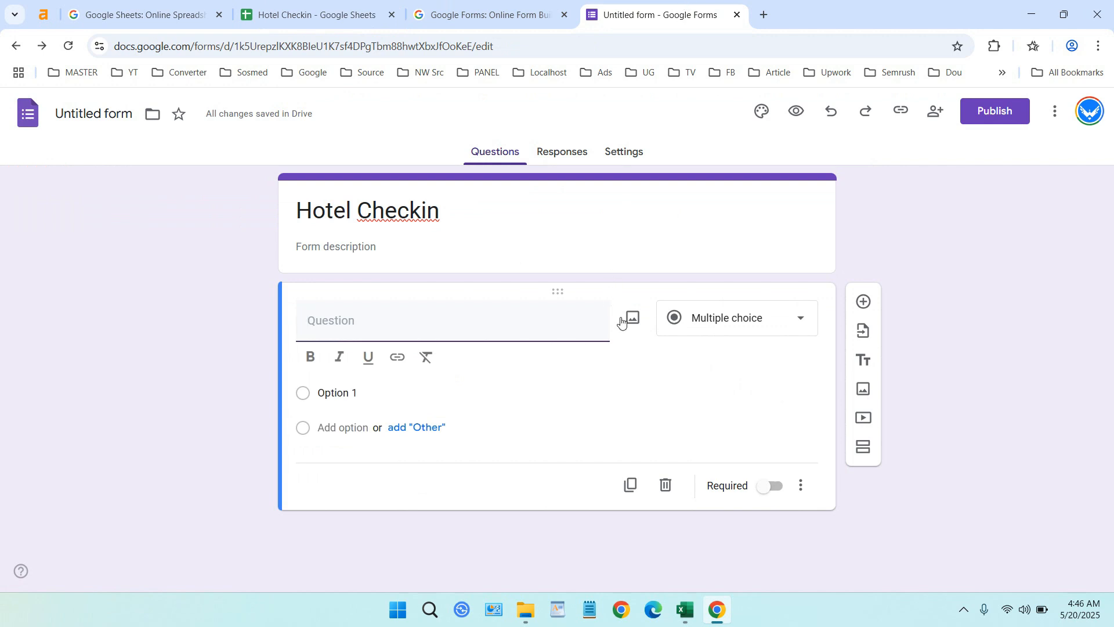
click(745, 318)
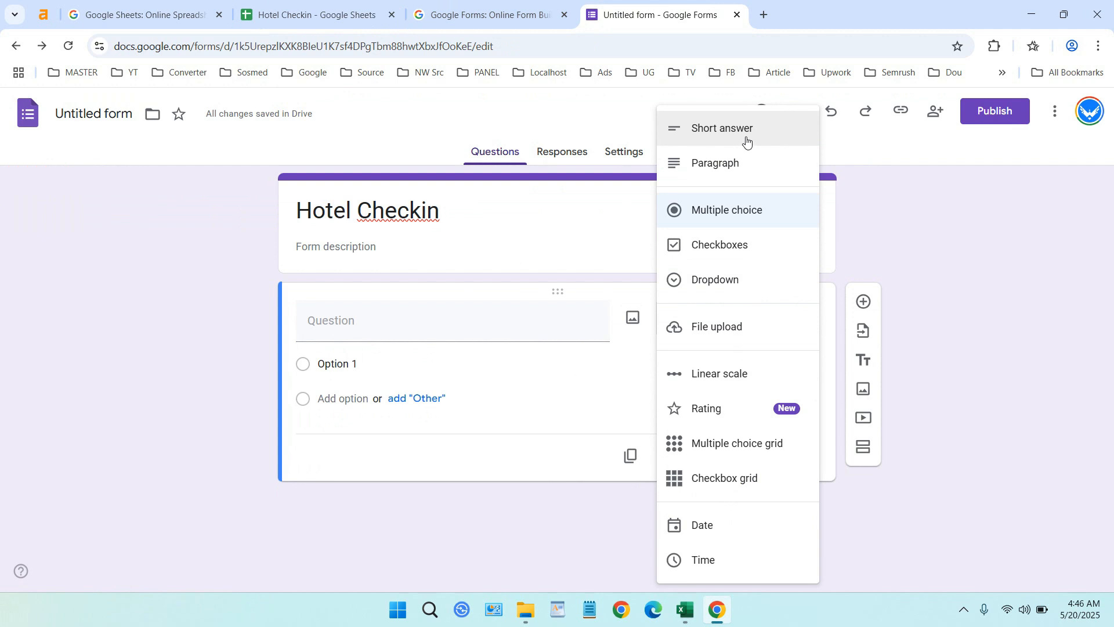
click(748, 391)
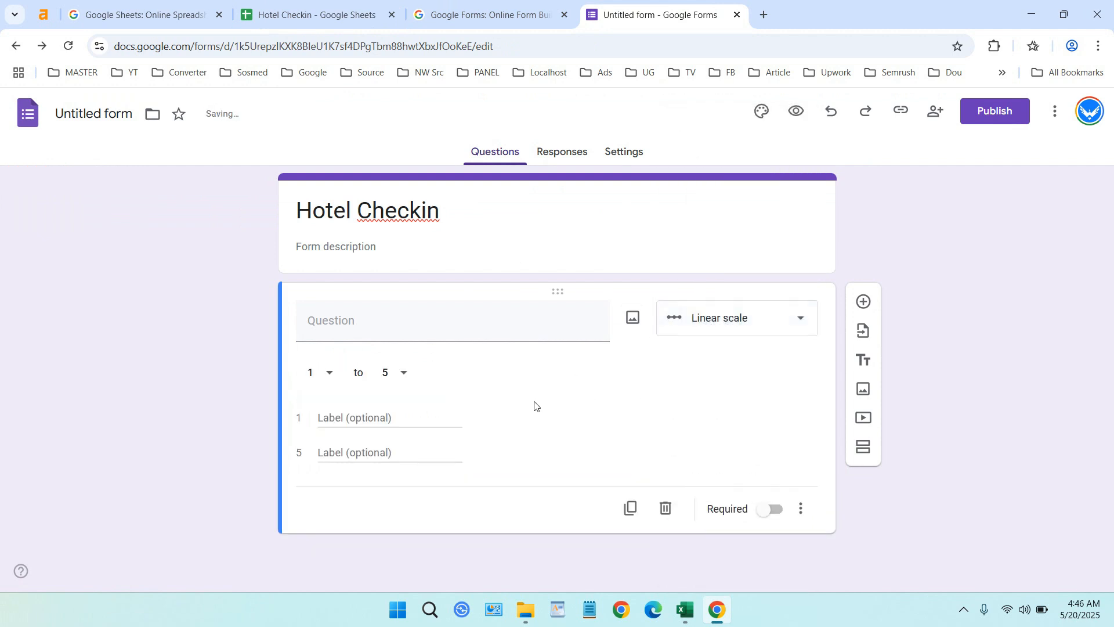
click(409, 374)
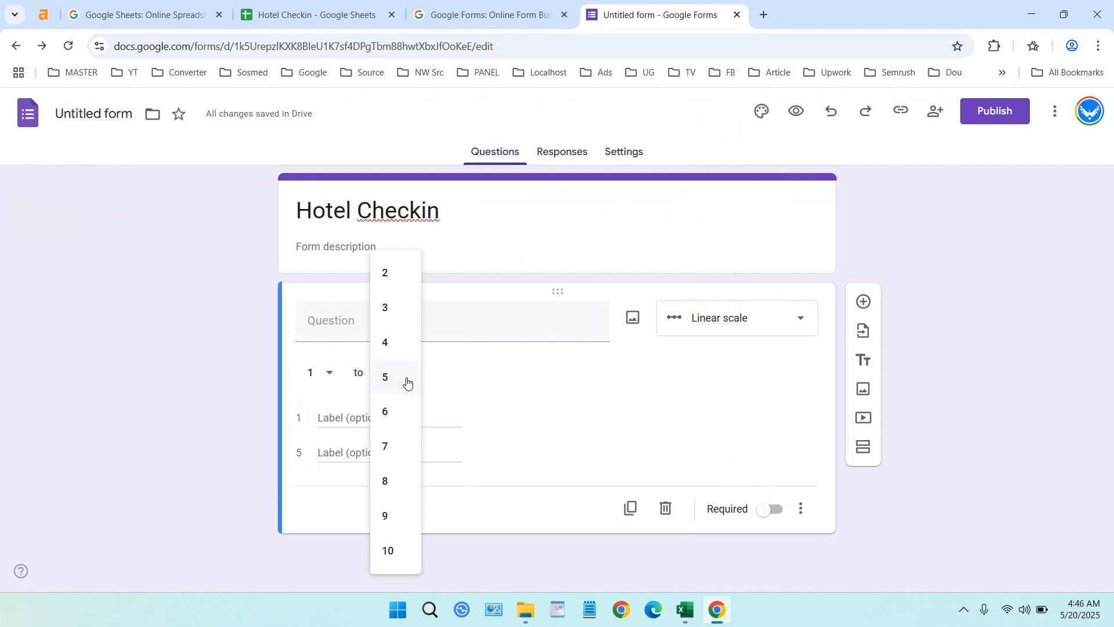
click(402, 553)
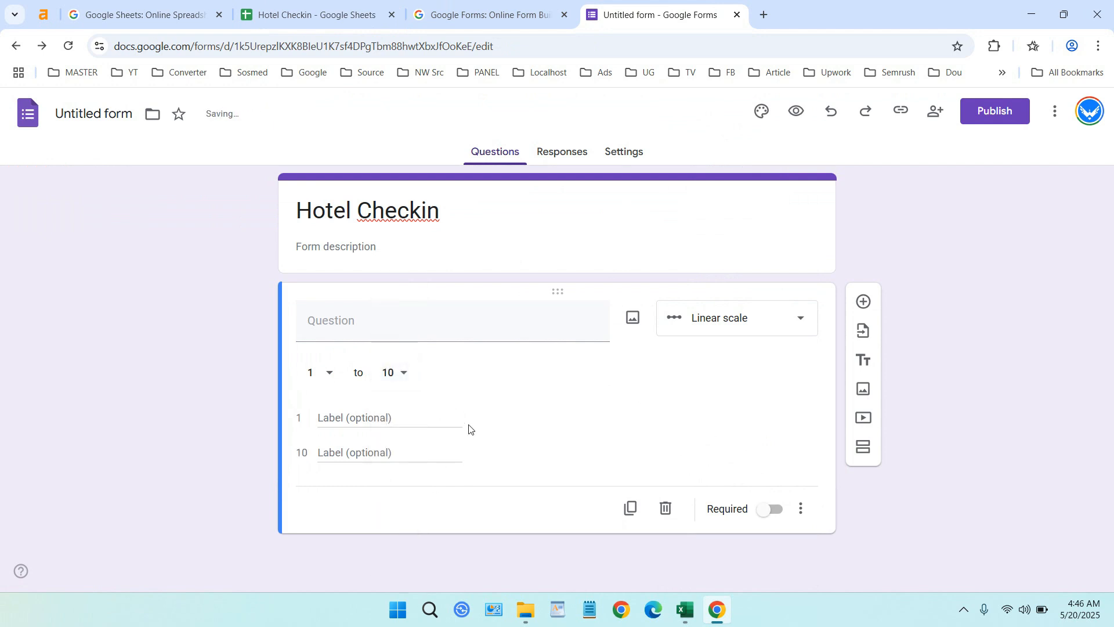
Step: Title the linear scale question "Number" and make it required
click(413, 323)
text(Number)
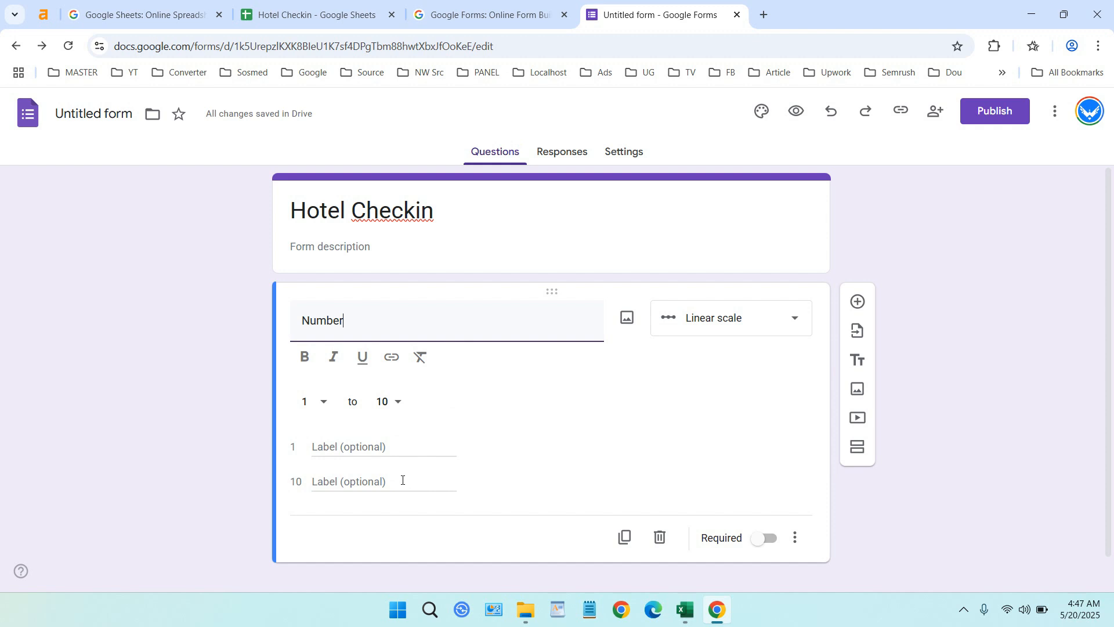
click(764, 538)
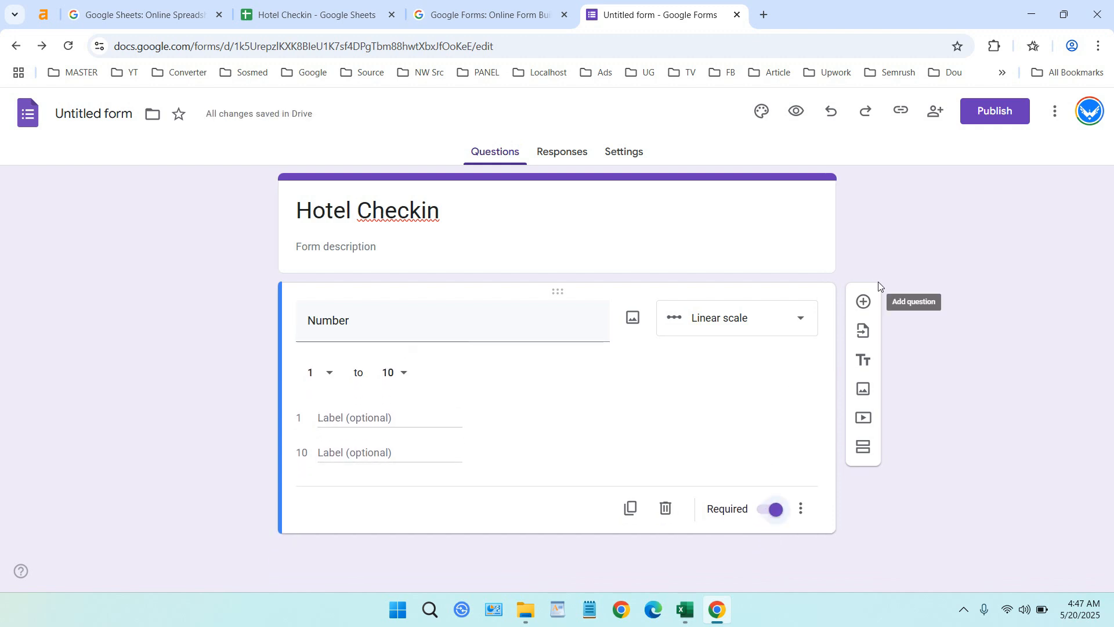
Step: Add a required short answer question titled "Name:" below the Number question, matching the sheet's second header
click(864, 303)
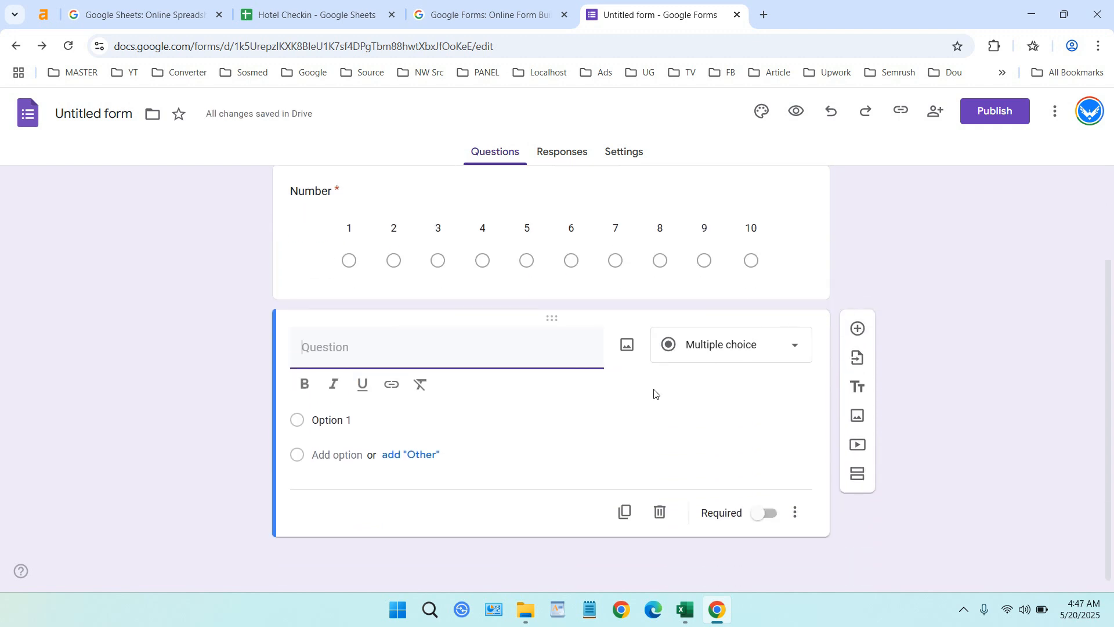
click(320, 14)
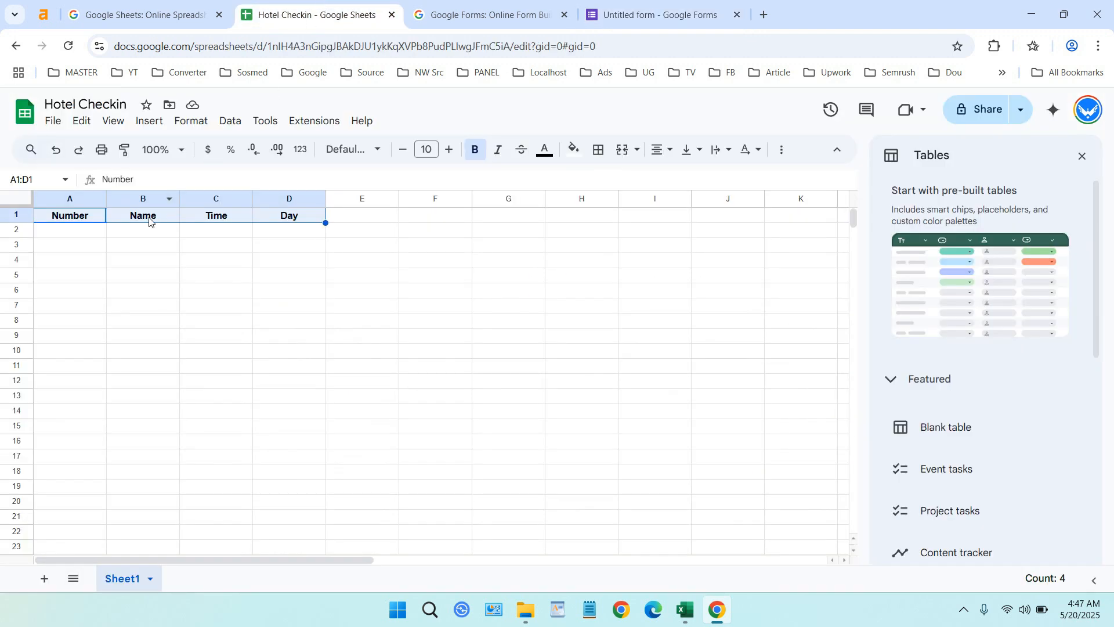
click(655, 15)
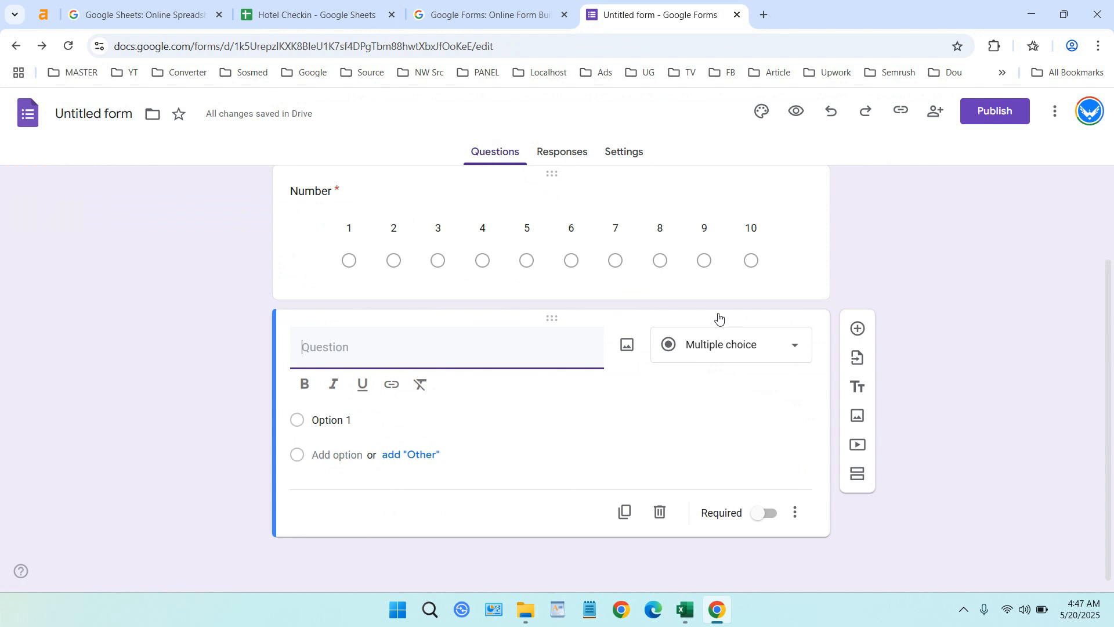
click(745, 353)
click(752, 141)
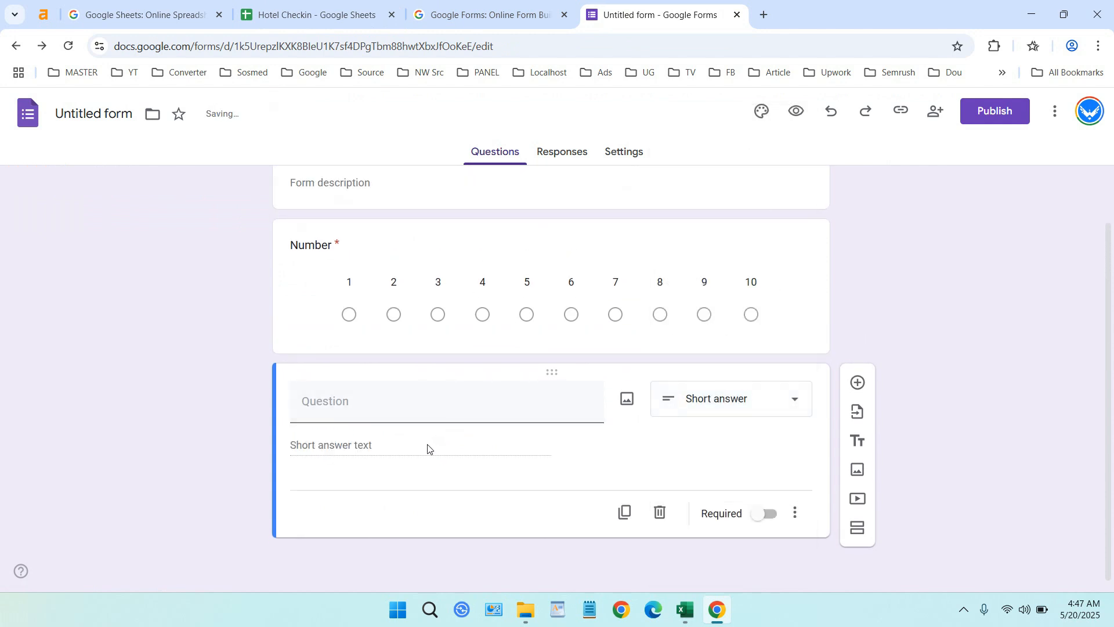
click(374, 403)
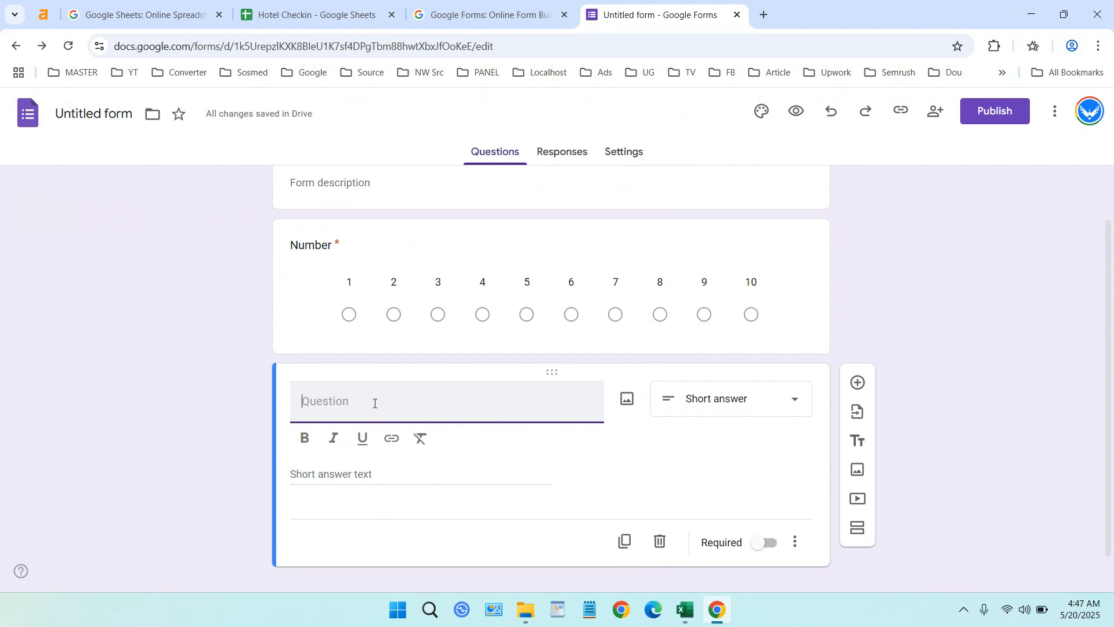
text(Name:)
click(515, 441)
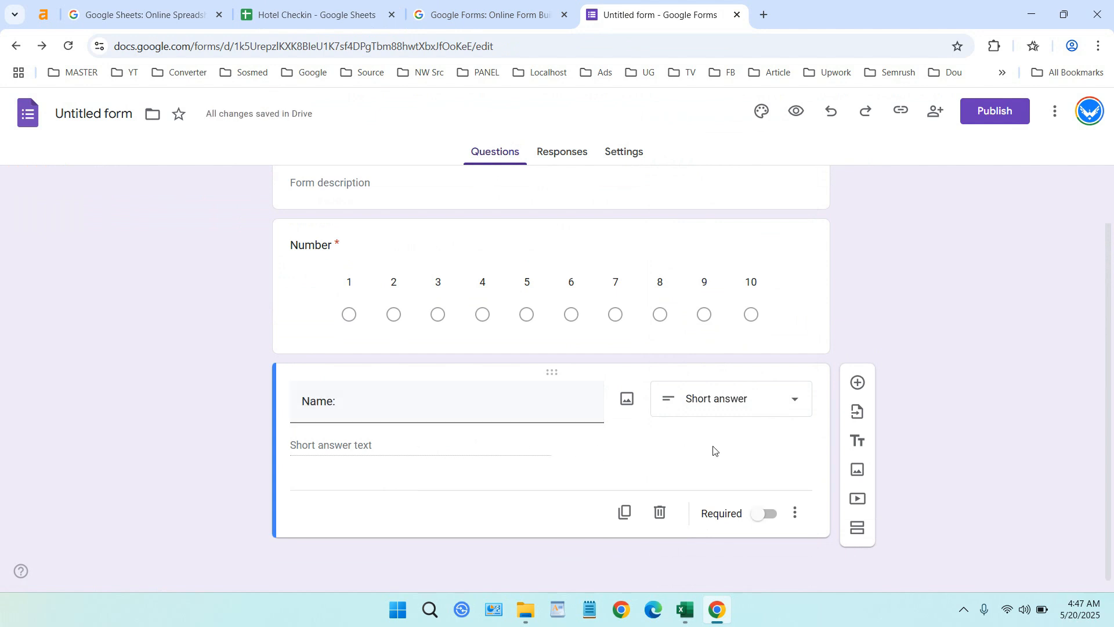
click(768, 516)
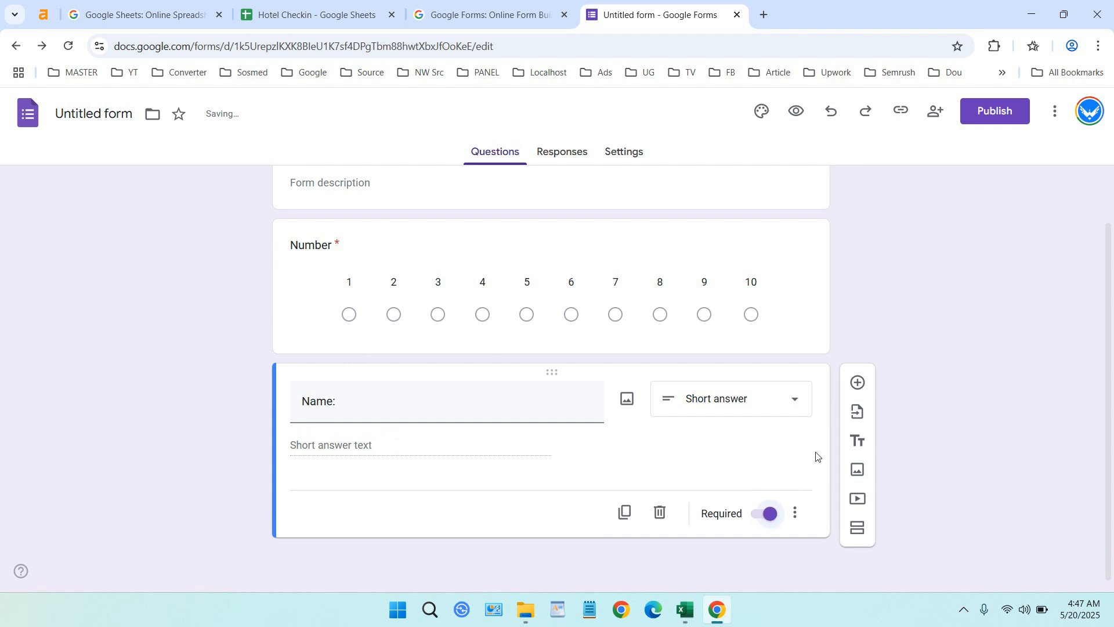
Step: Add a question of the Time type titled "Time:" below the Name question, matching the sheet's third header
click(859, 383)
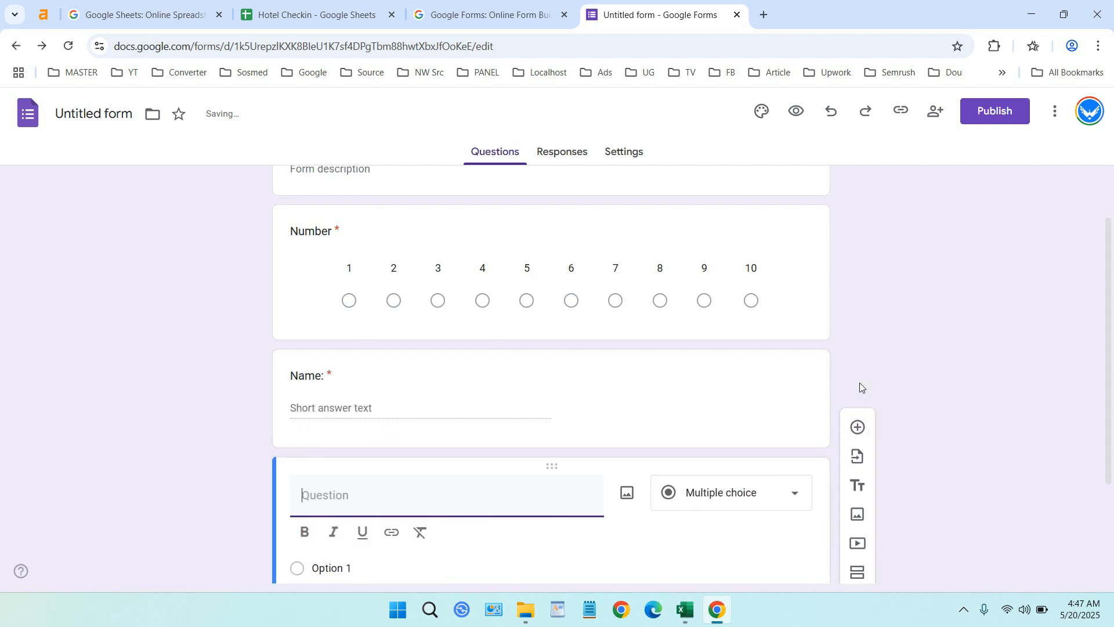
scroll(522, 377, up, 1)
scroll(512, 318, down, 3)
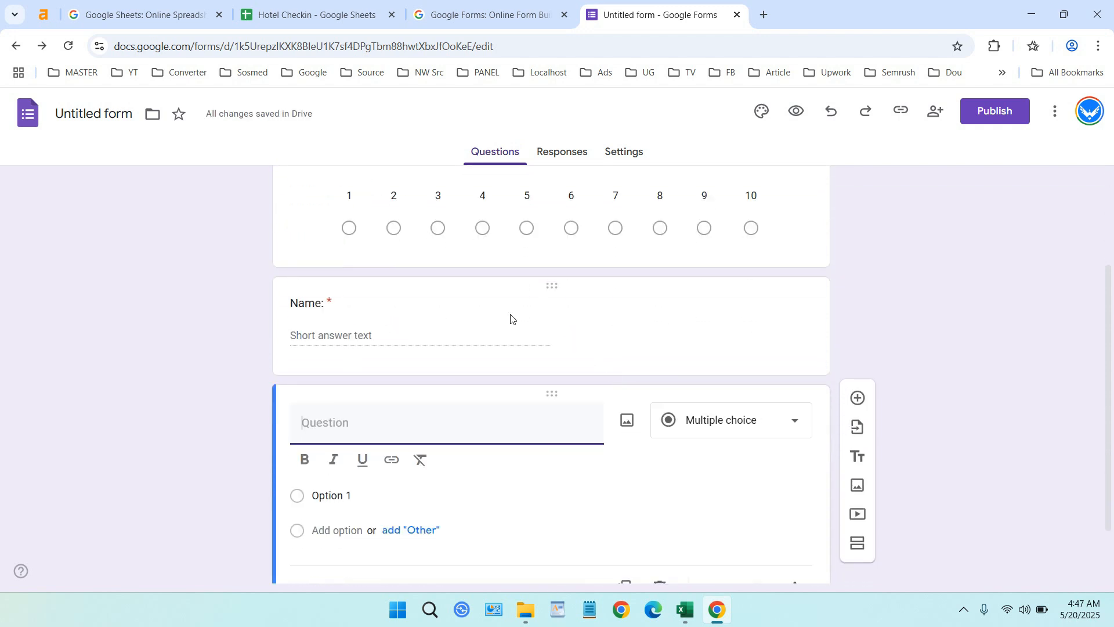
click(328, 13)
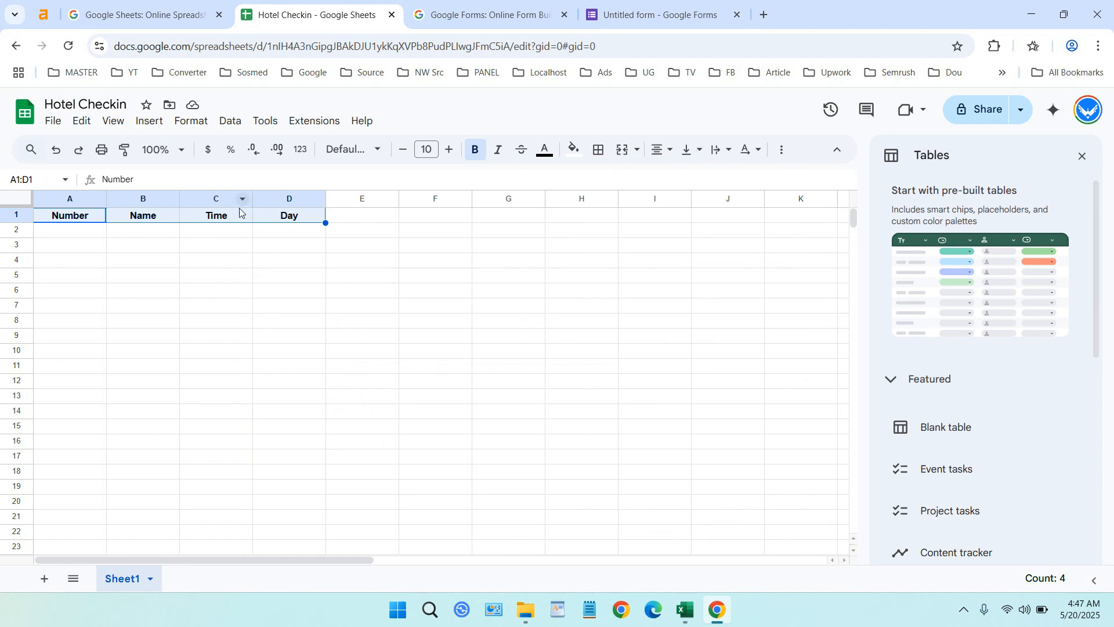
click(645, 8)
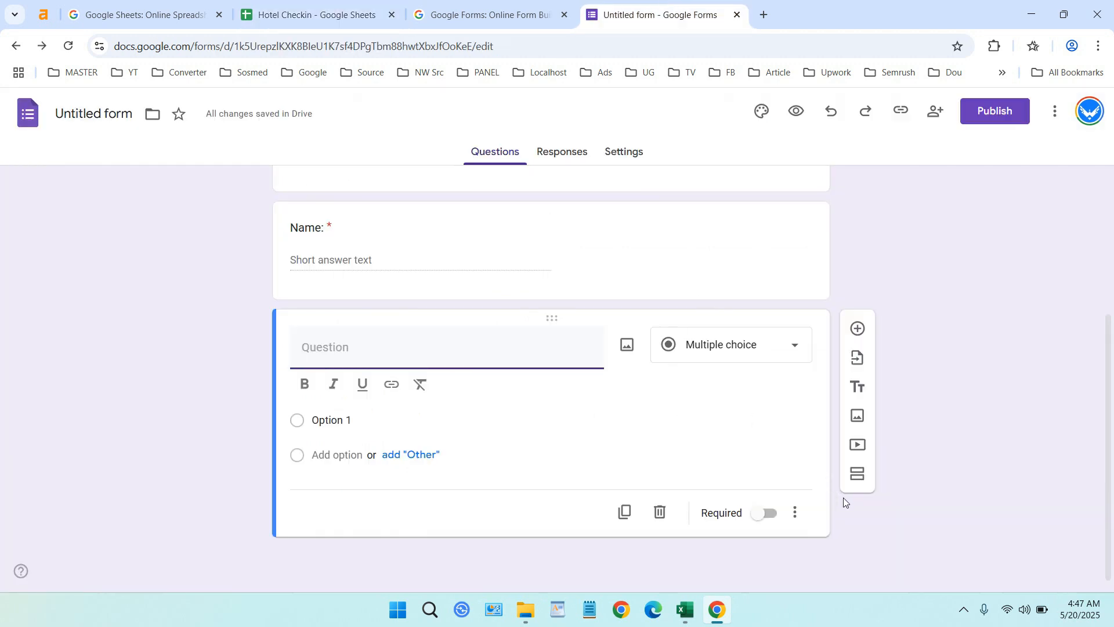
click(731, 348)
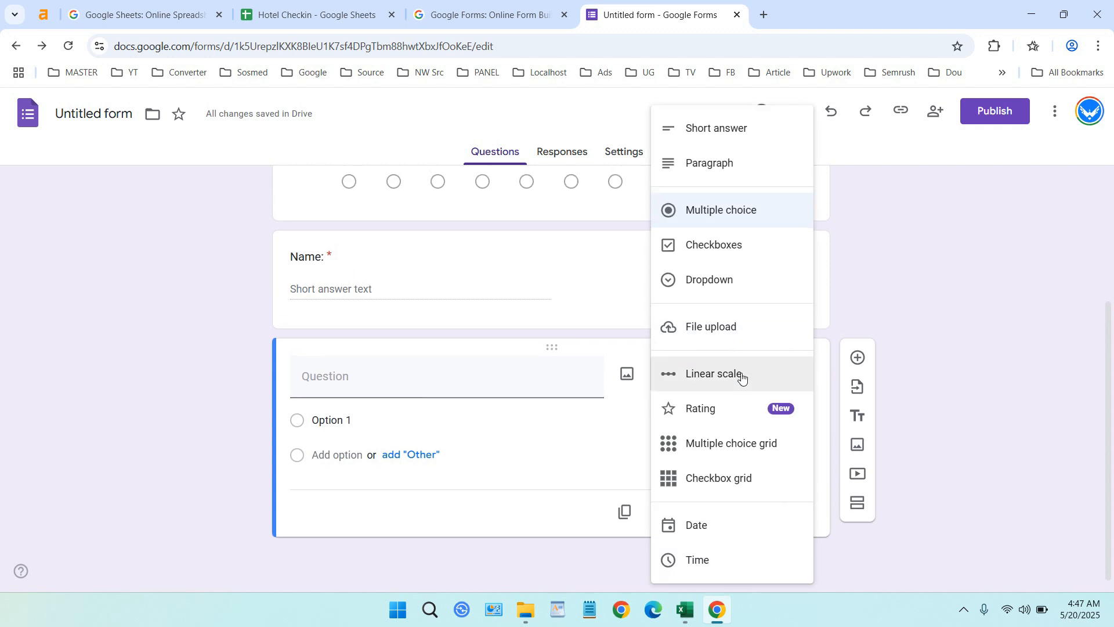
click(746, 558)
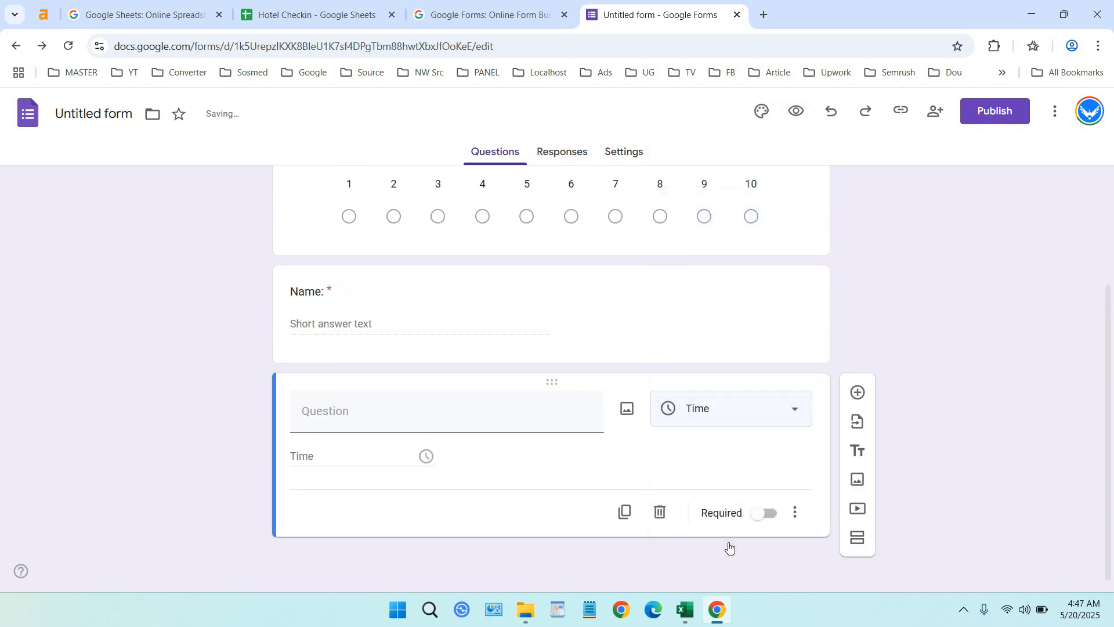
click(501, 419)
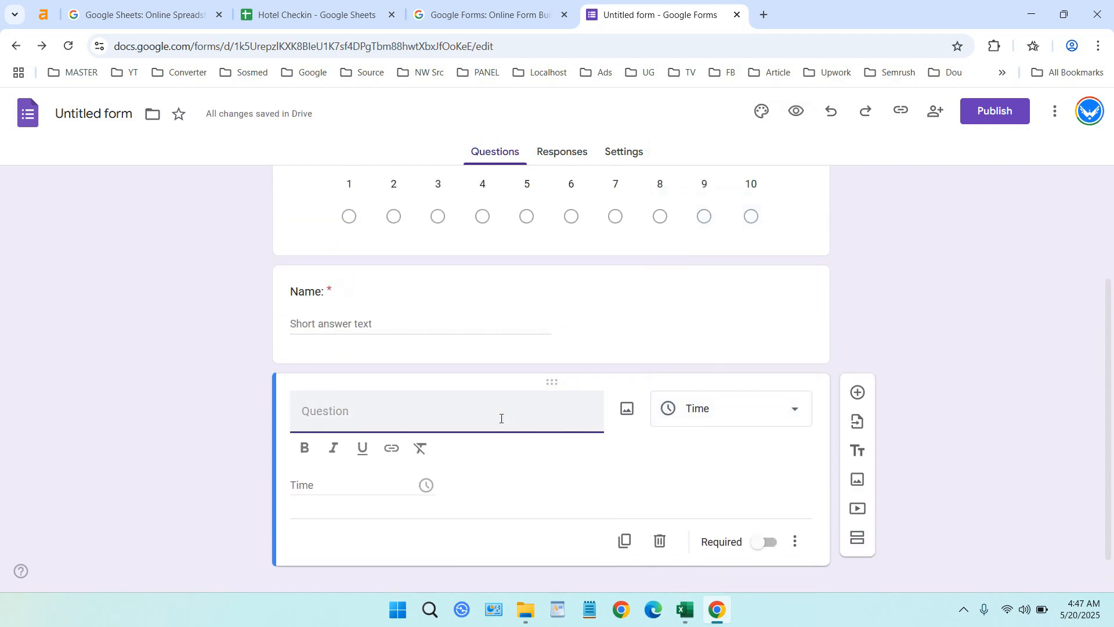
text(Time:)
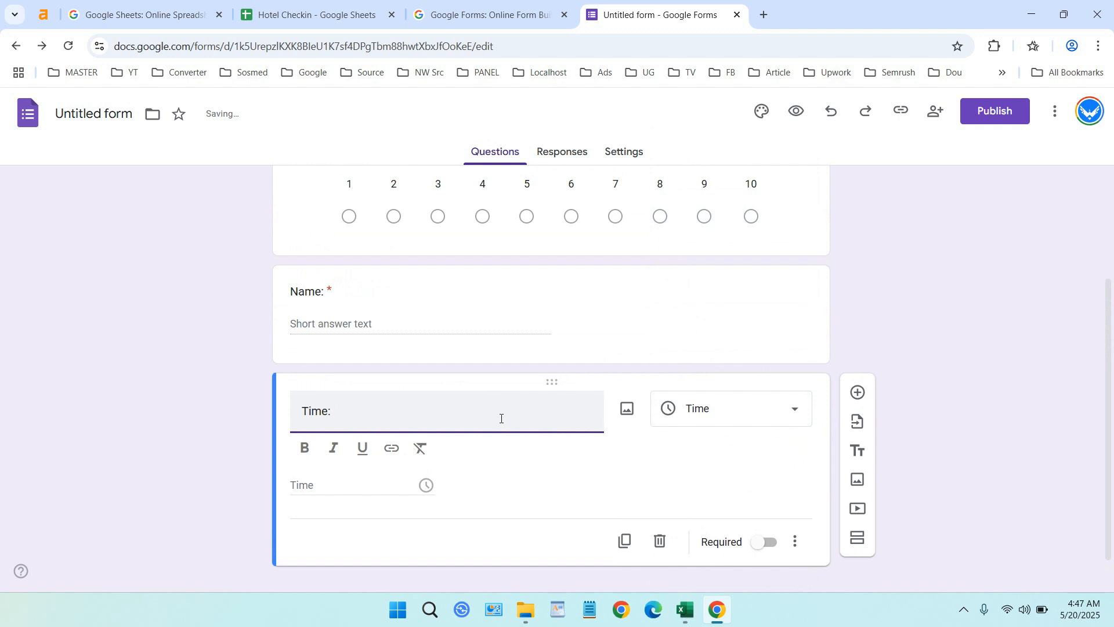
click(768, 541)
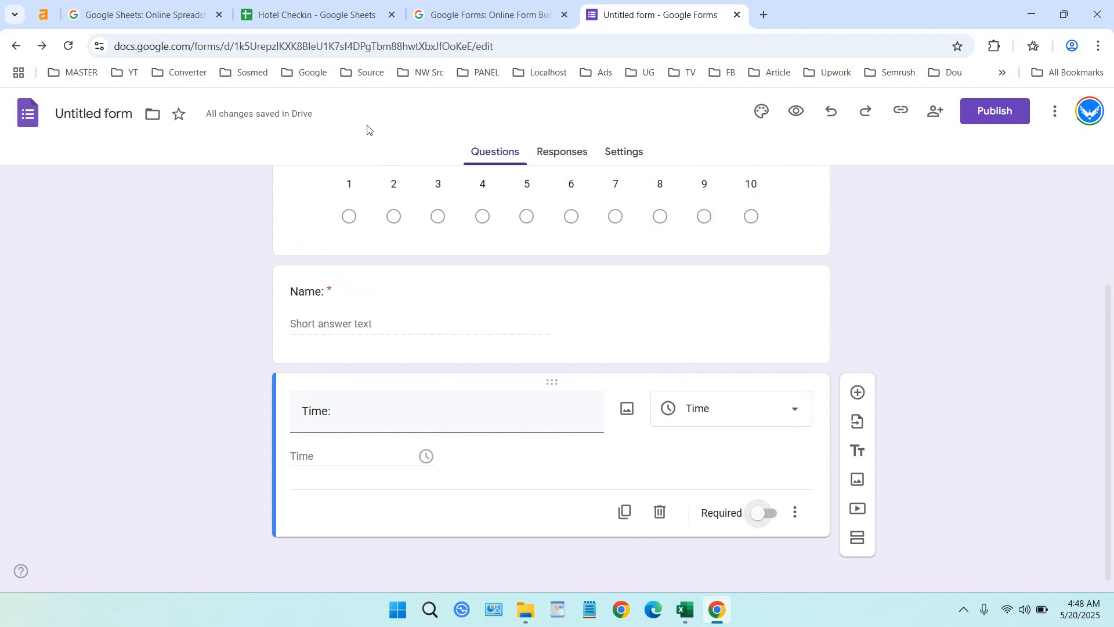
Step: Check the sheet's fourth header and add a question of the Date type below the Time question
click(319, 7)
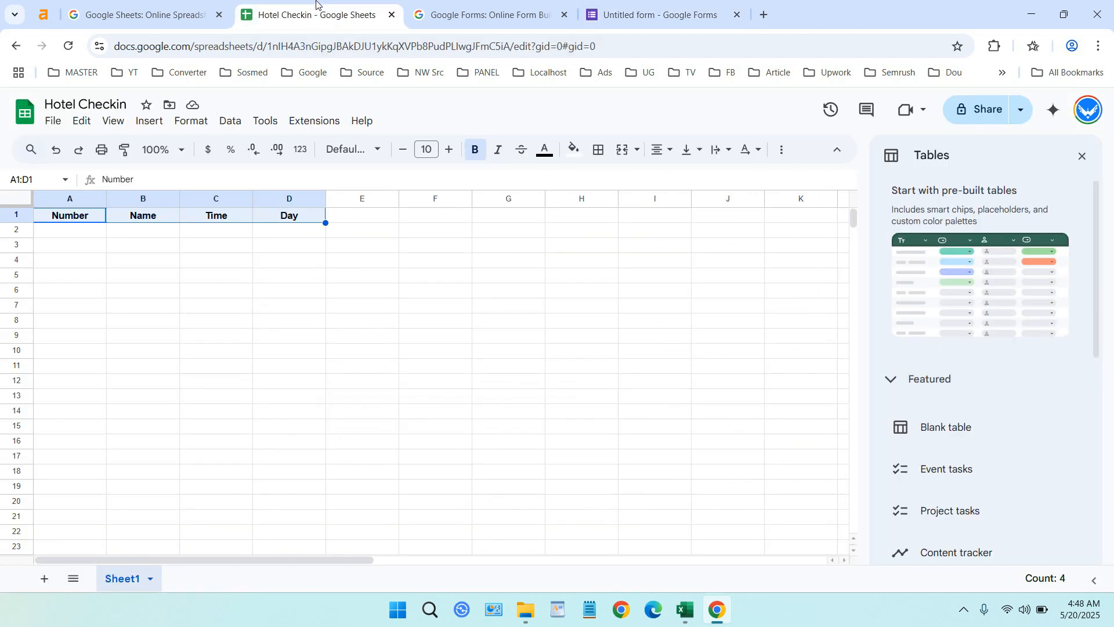
click(654, 4)
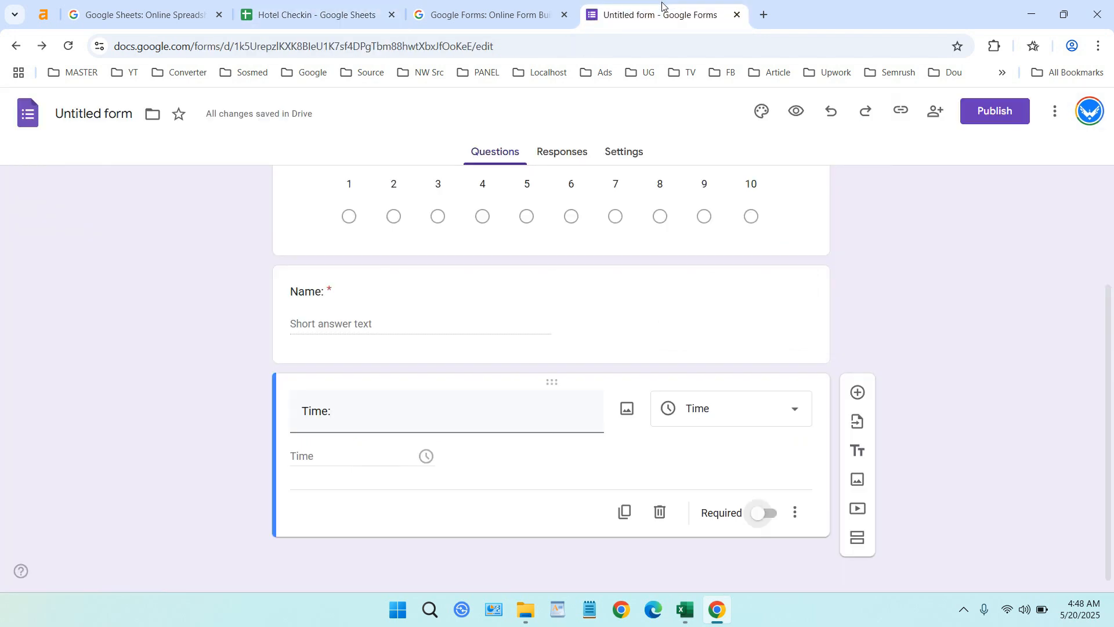
click(860, 393)
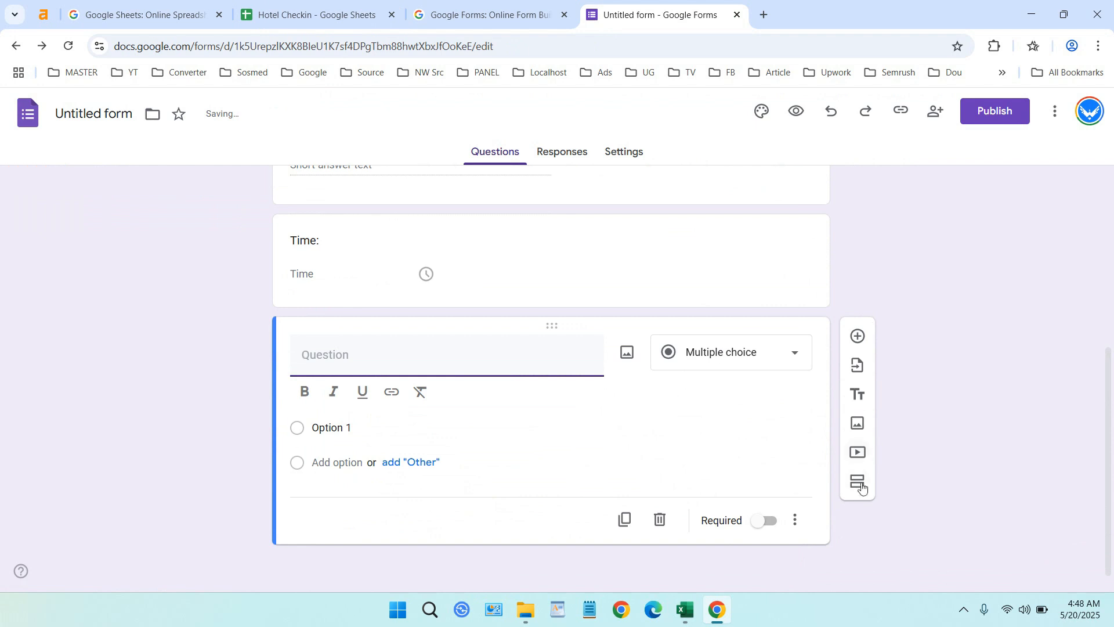
click(781, 360)
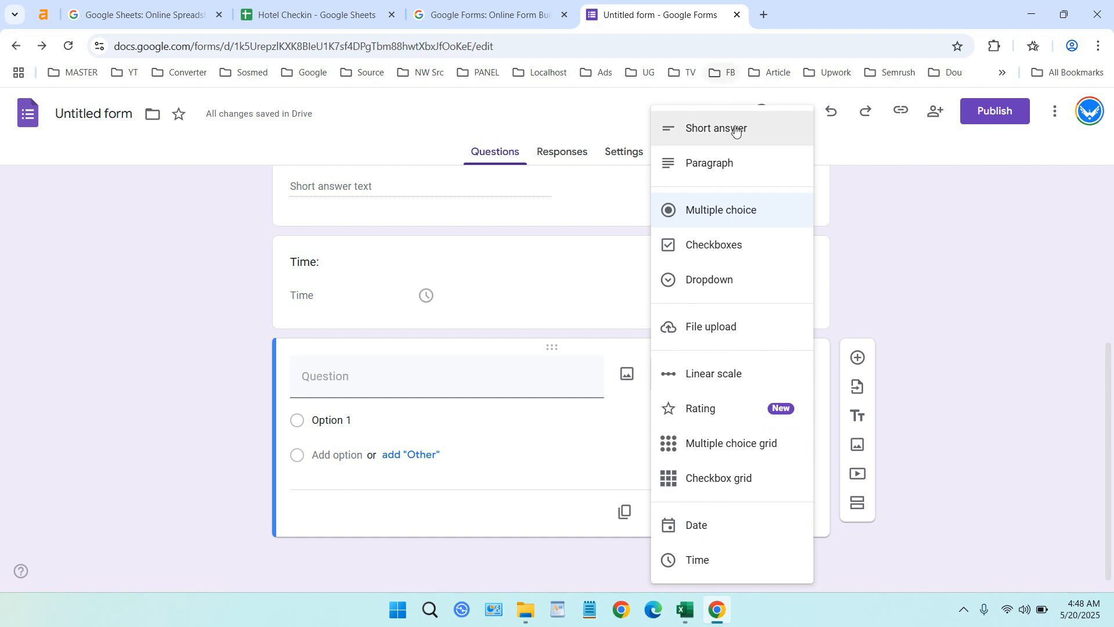
click(761, 526)
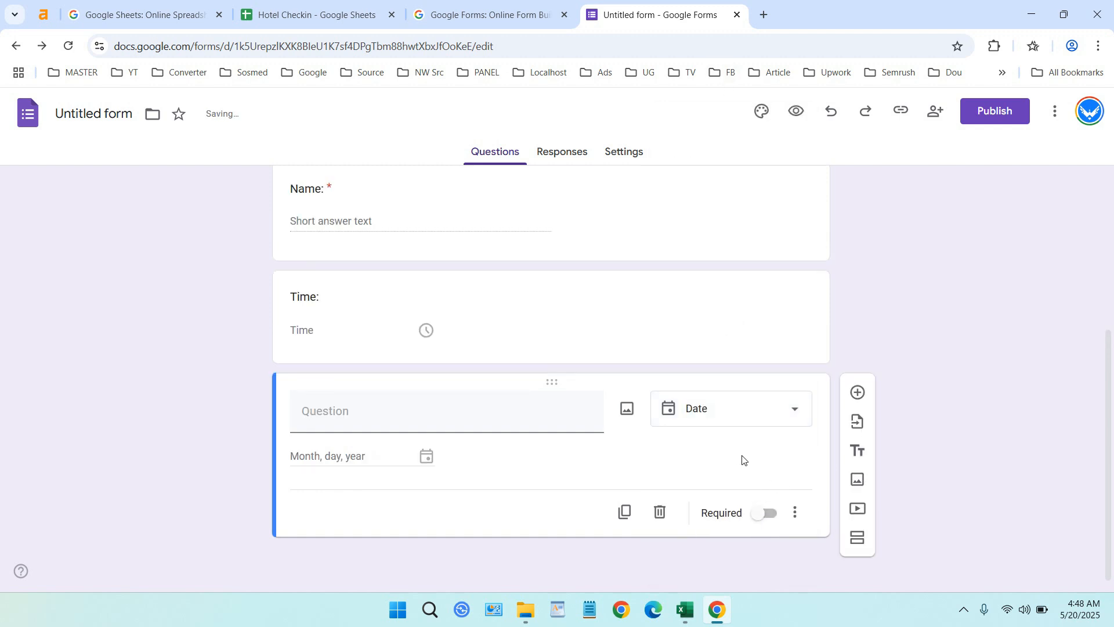
Step: Title the date question "Day or Date:" and make it required
click(418, 415)
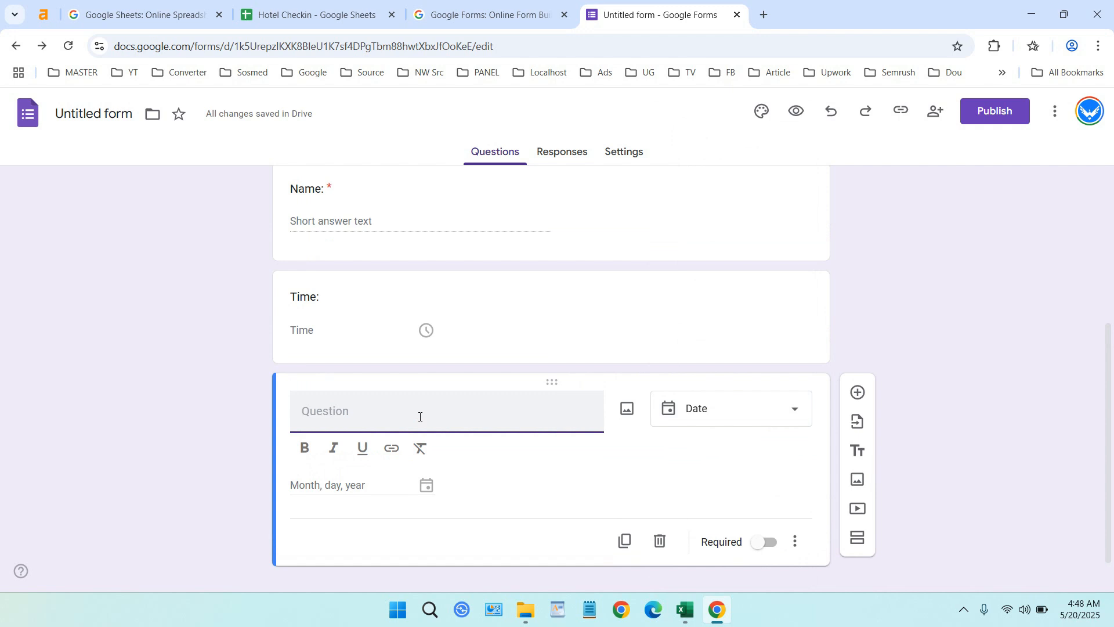
text(Day or)
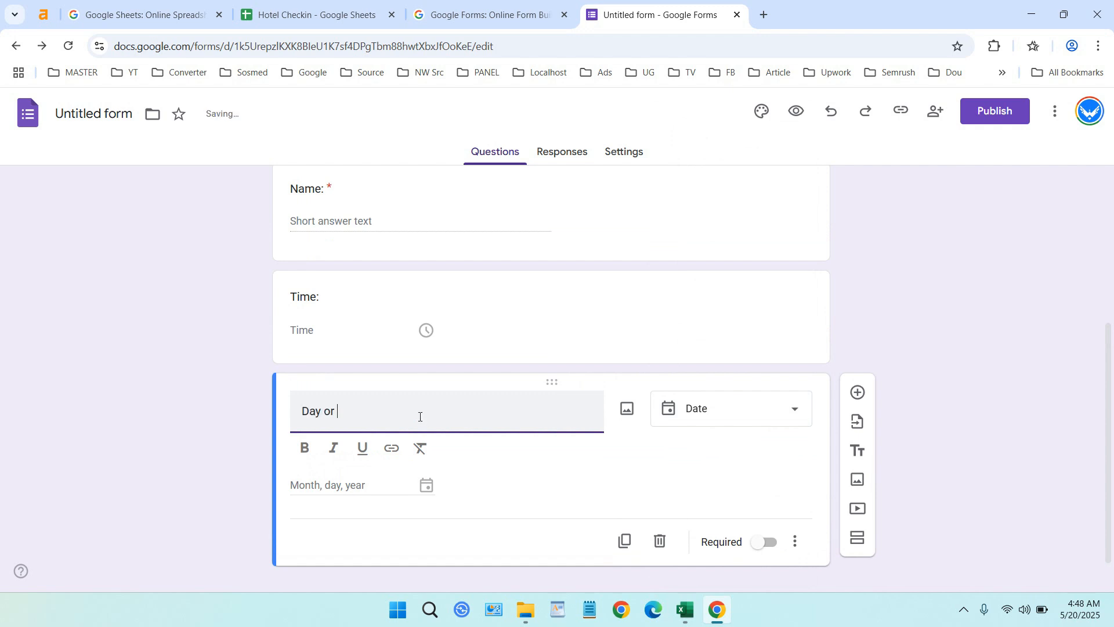
text( Dtae)
key(BackSpace)
click(565, 470)
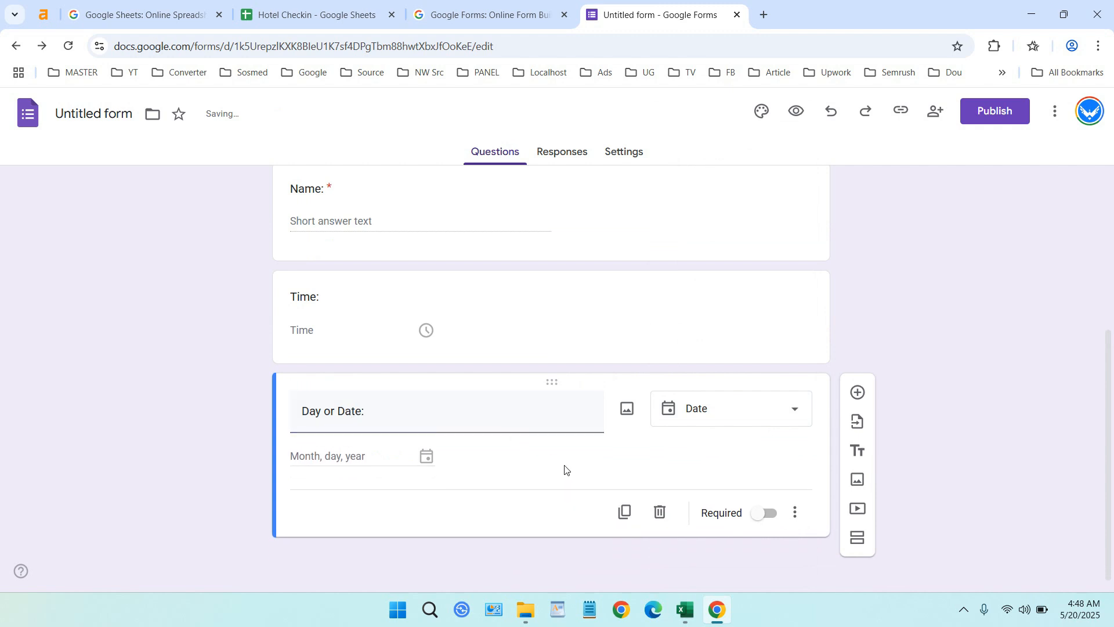
click(769, 513)
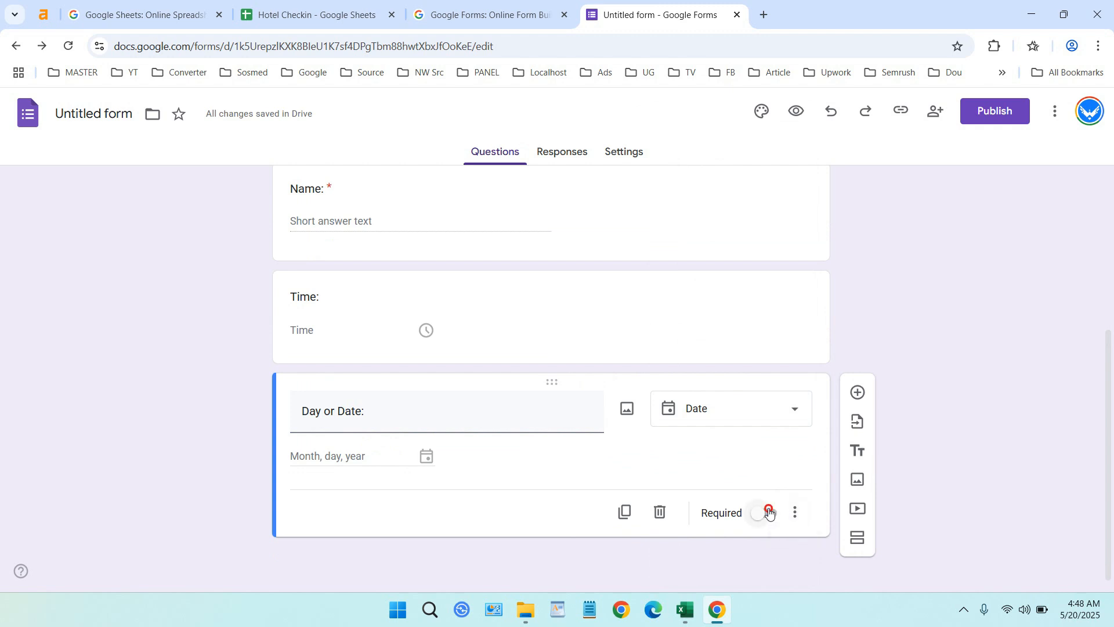
Step: Make the "Time:" question required
scroll(663, 454, up, 2)
click(664, 452)
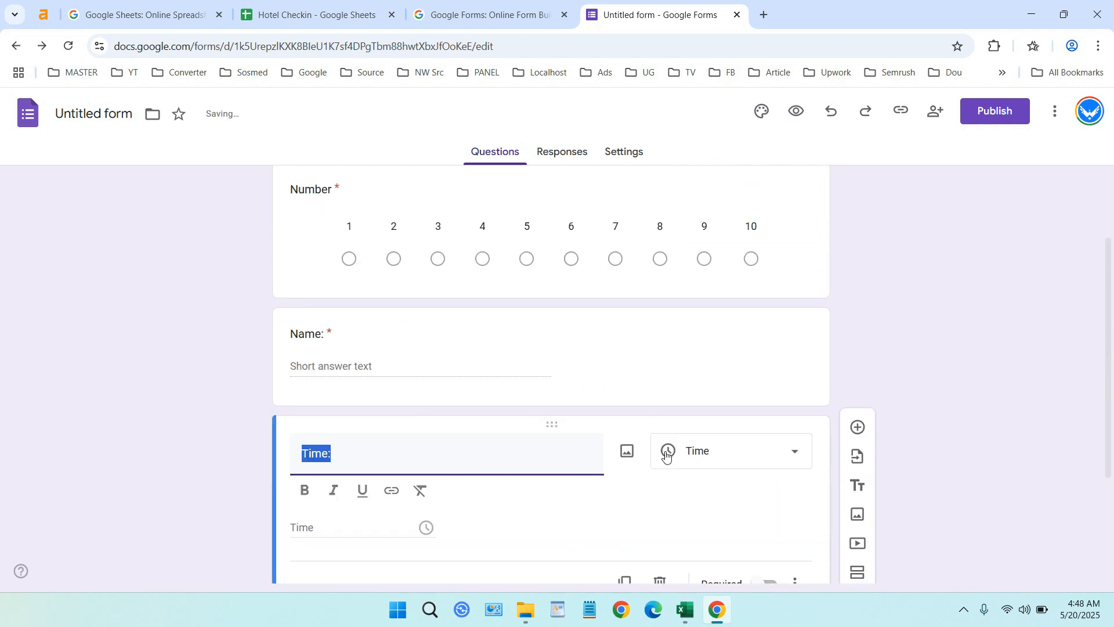
scroll(936, 436, down, 3)
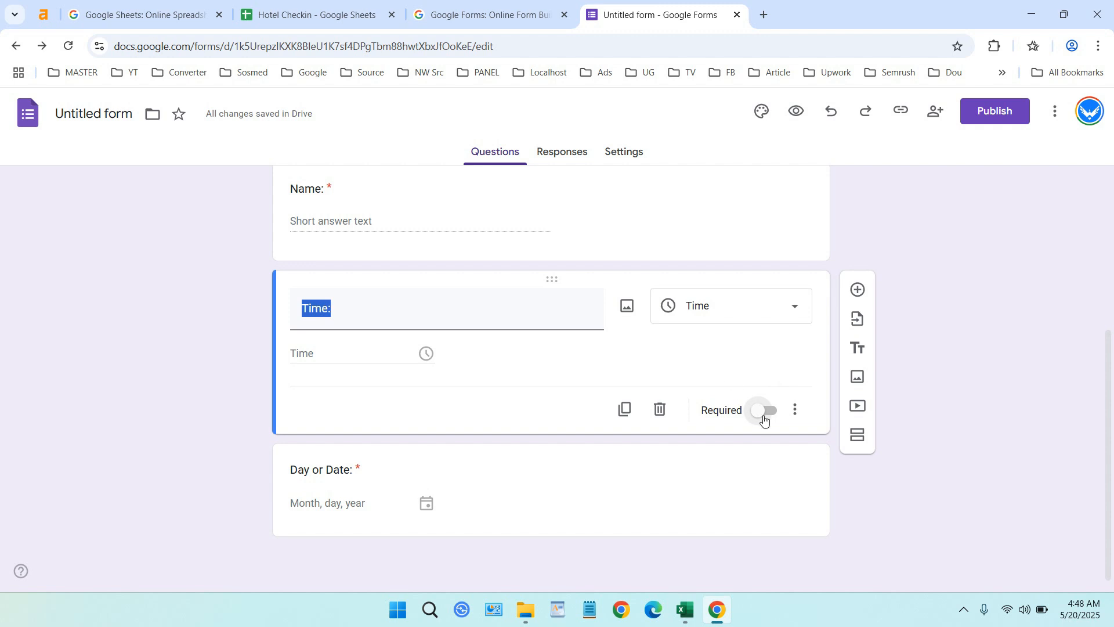
click(765, 421)
click(665, 357)
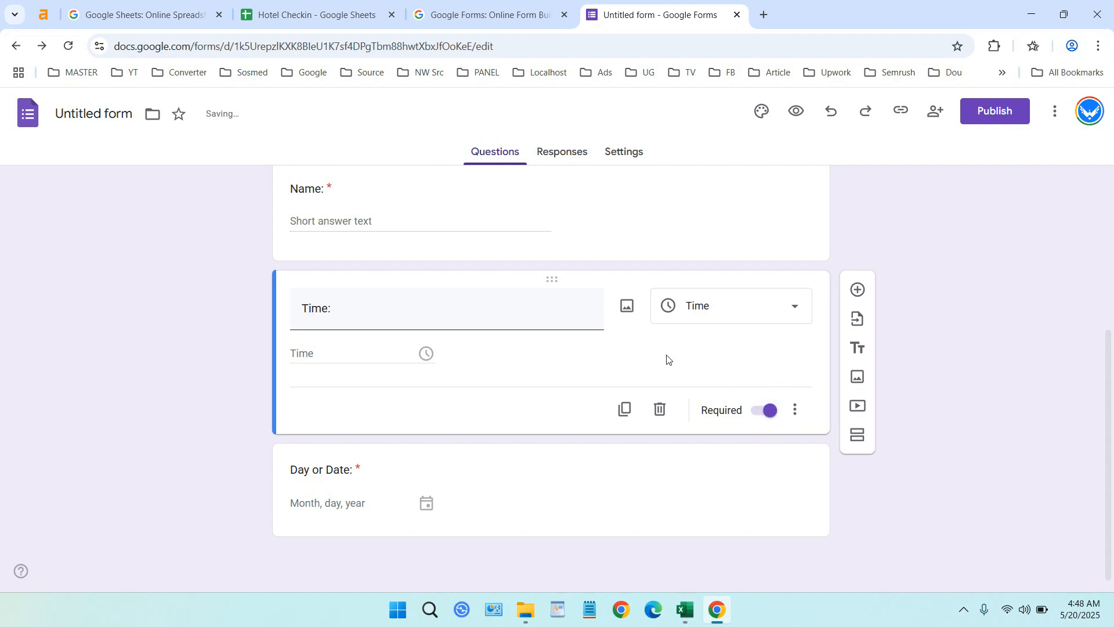
Step: Review the required settings of the other form questions and compare the questions with the Hotel Checkin sheet's headers
click(746, 503)
scroll(733, 405, up, 4)
click(738, 450)
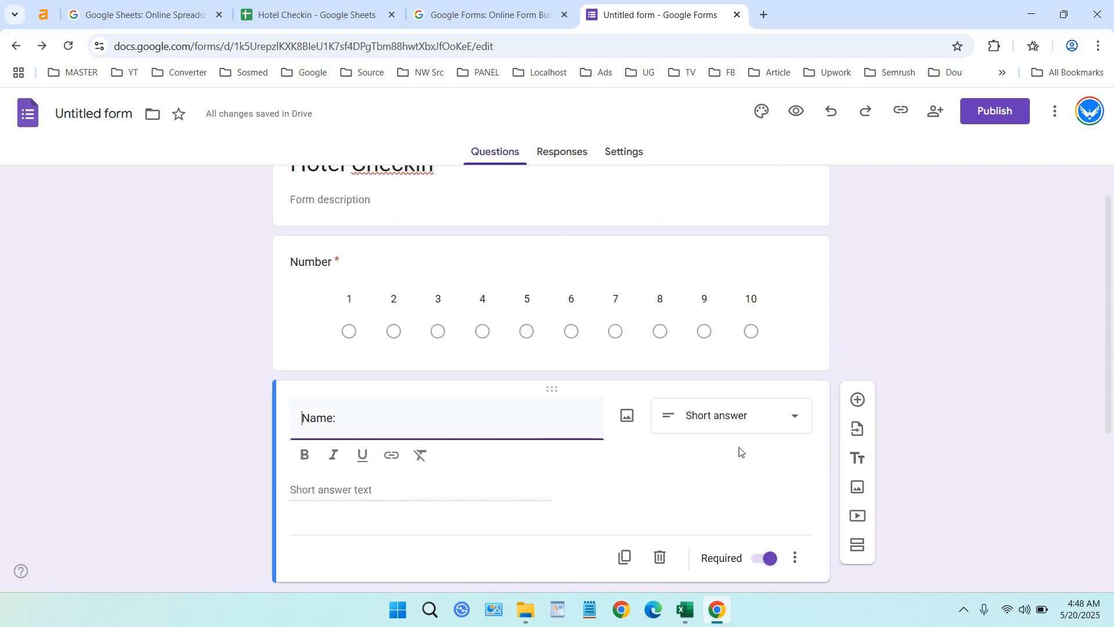
click(771, 328)
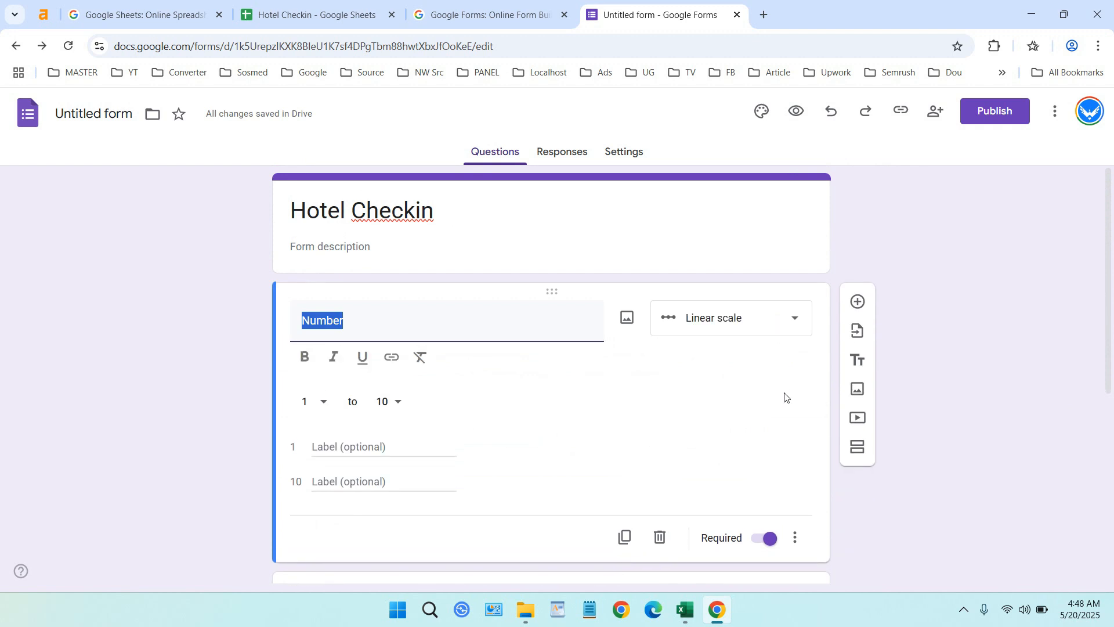
scroll(793, 434, down, 5)
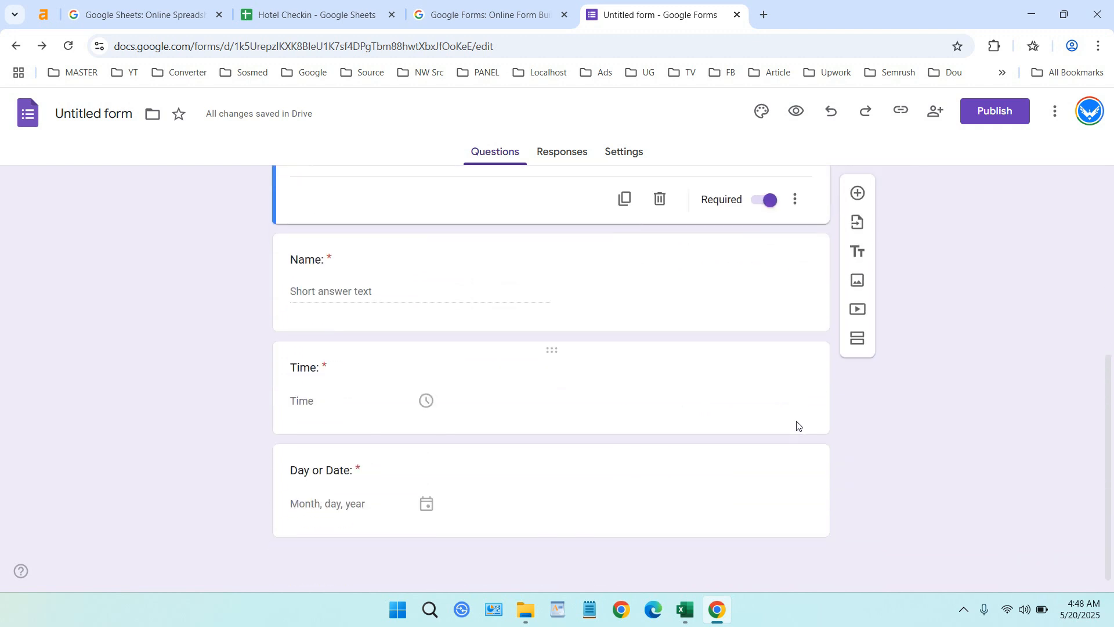
click(337, 13)
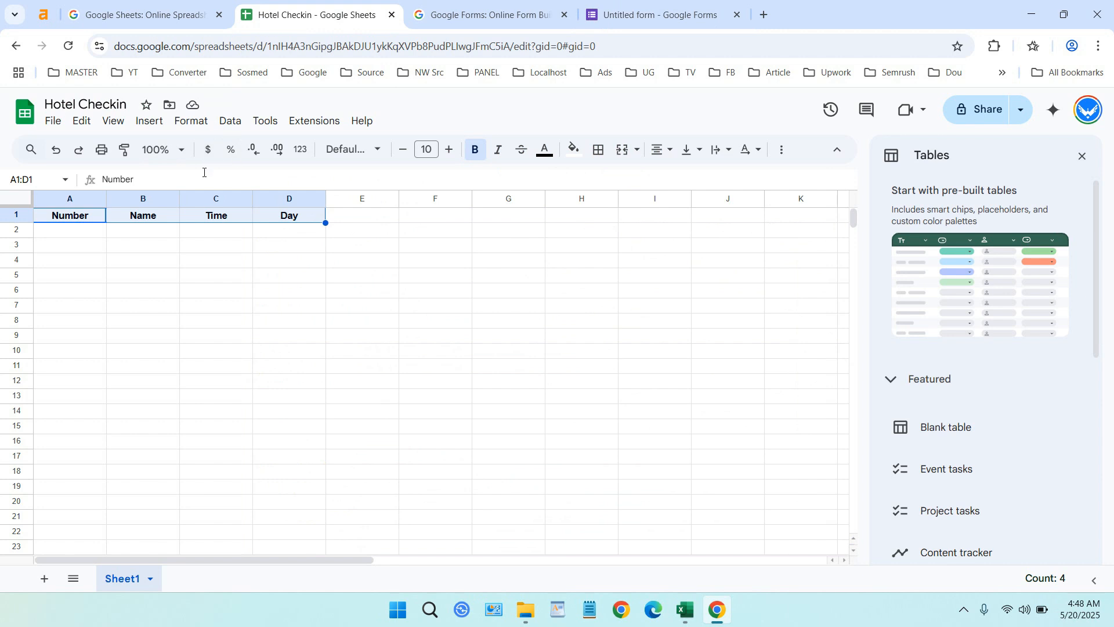
click(673, 13)
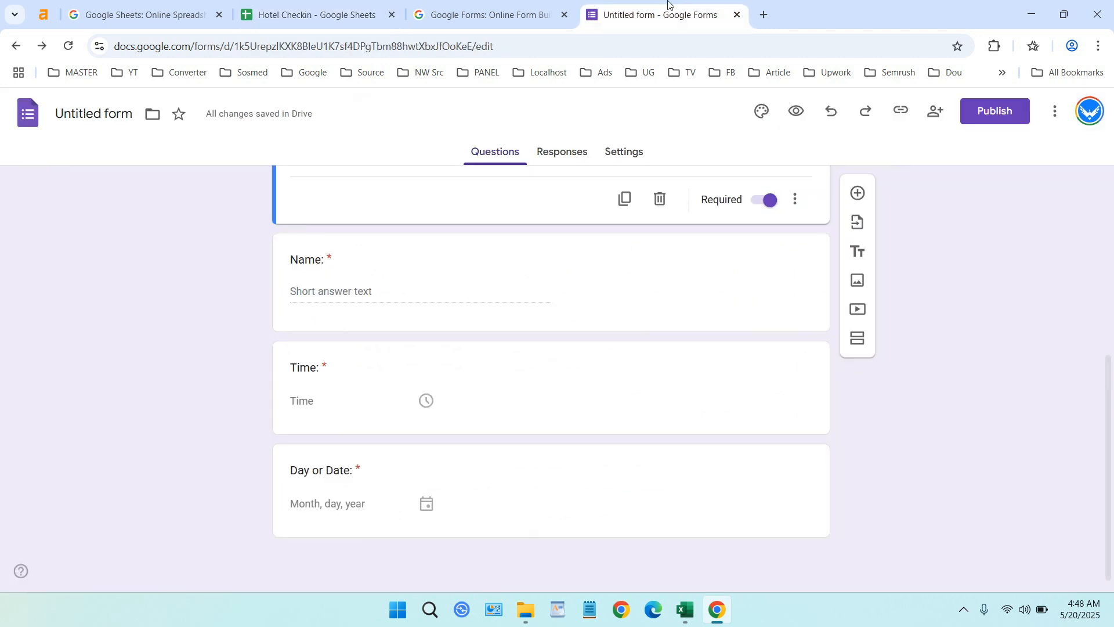
Step: Link the form's responses to the existing Hotel Checkin spreadsheet
click(576, 156)
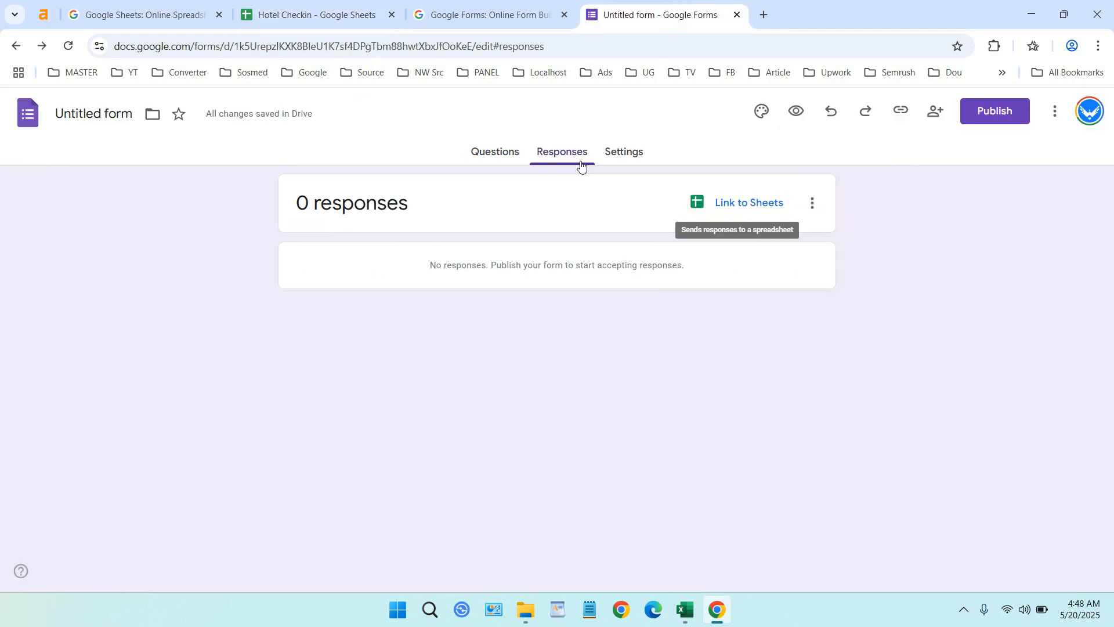
click(745, 210)
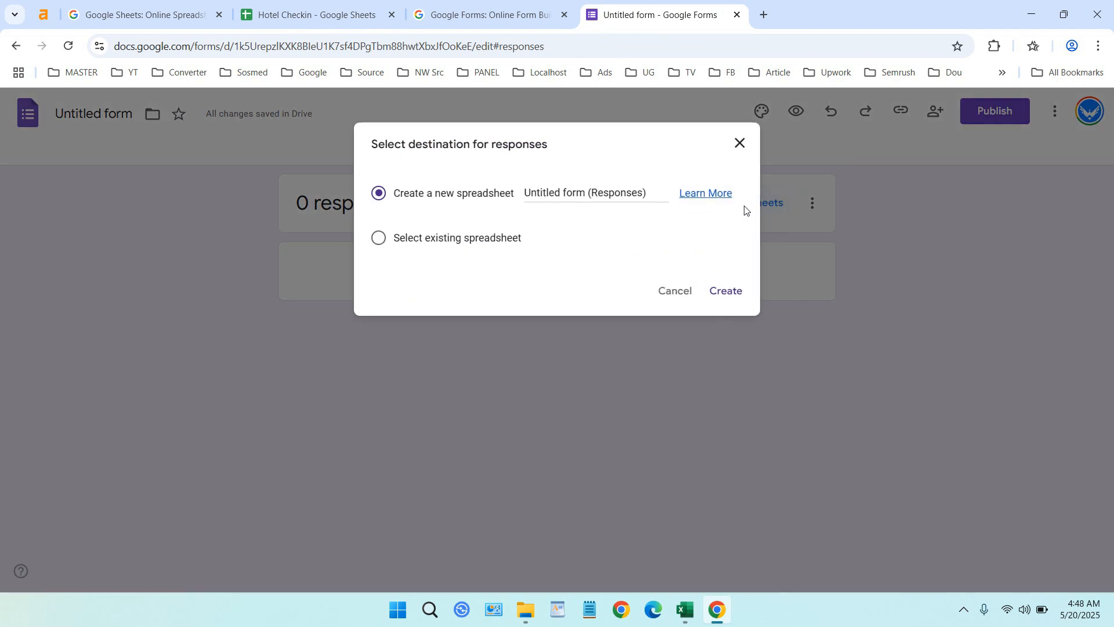
click(374, 242)
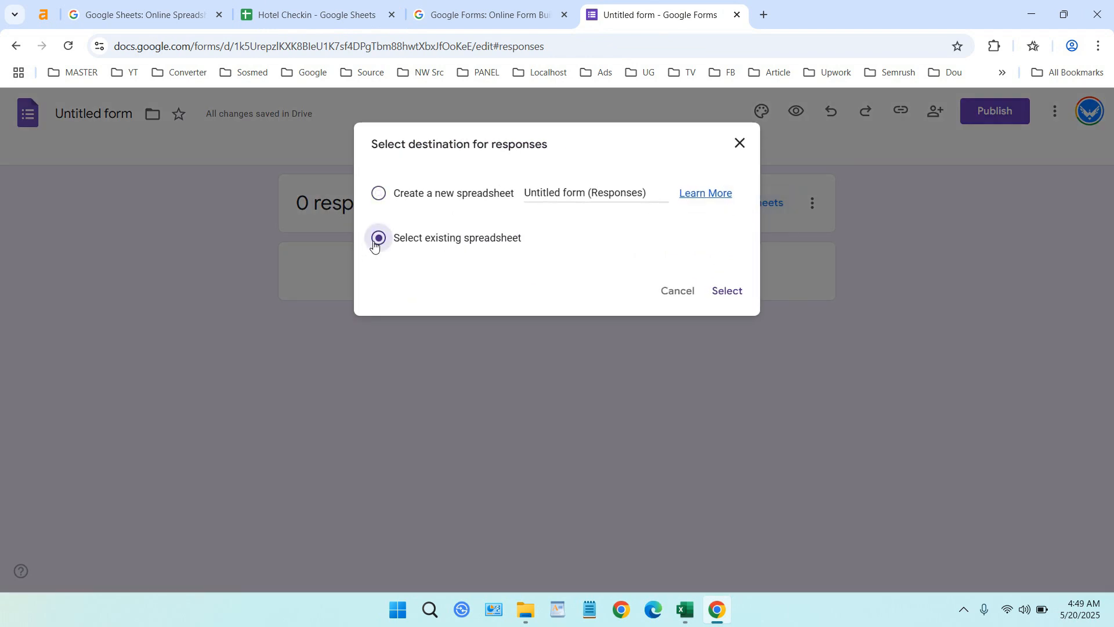
click(726, 290)
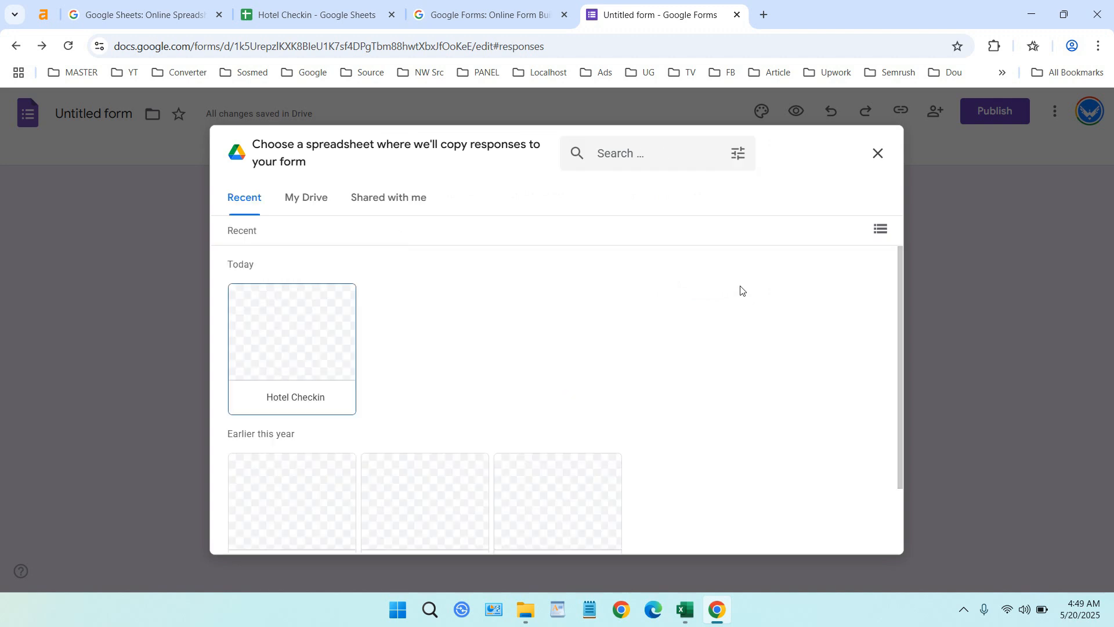
click(310, 336)
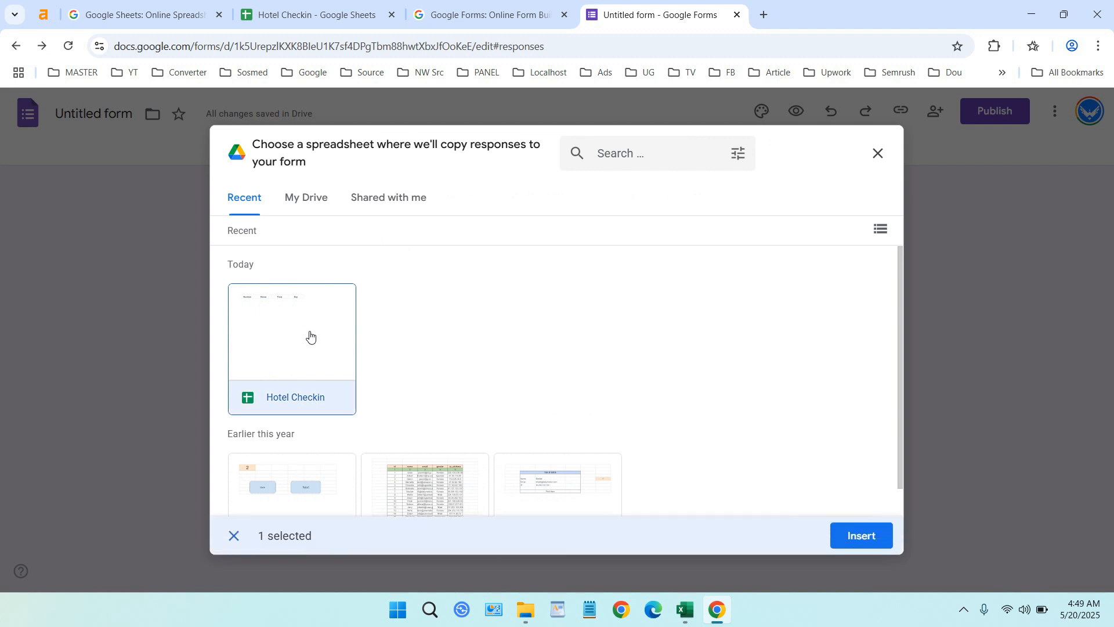
click(855, 534)
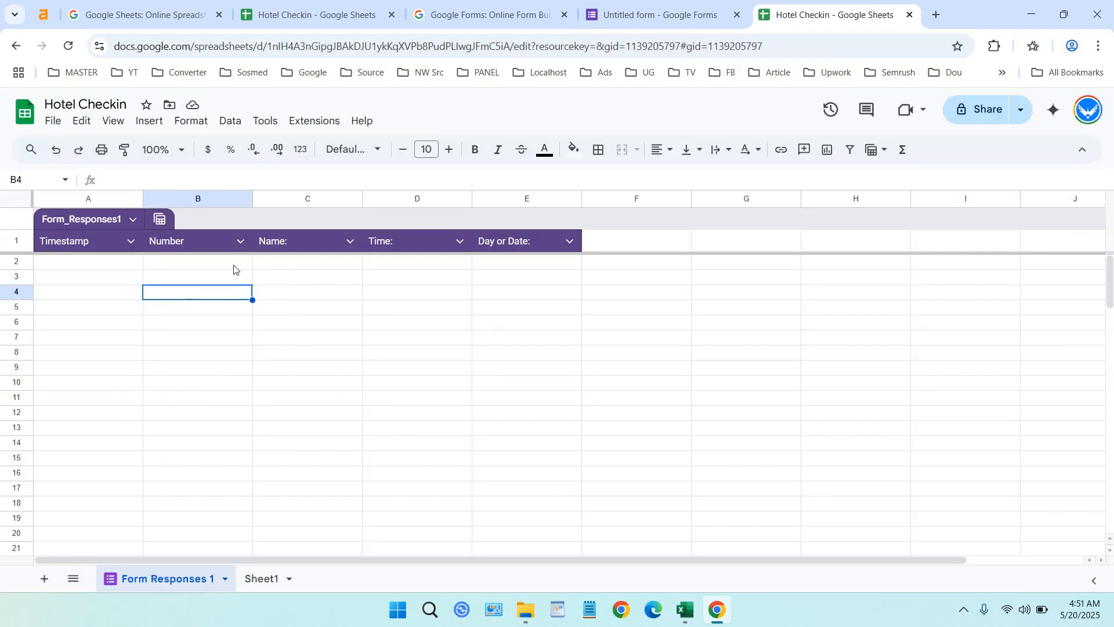
Step: Compare the columns of the linked form responses sheet with the original headers in Sheet1
click(95, 269)
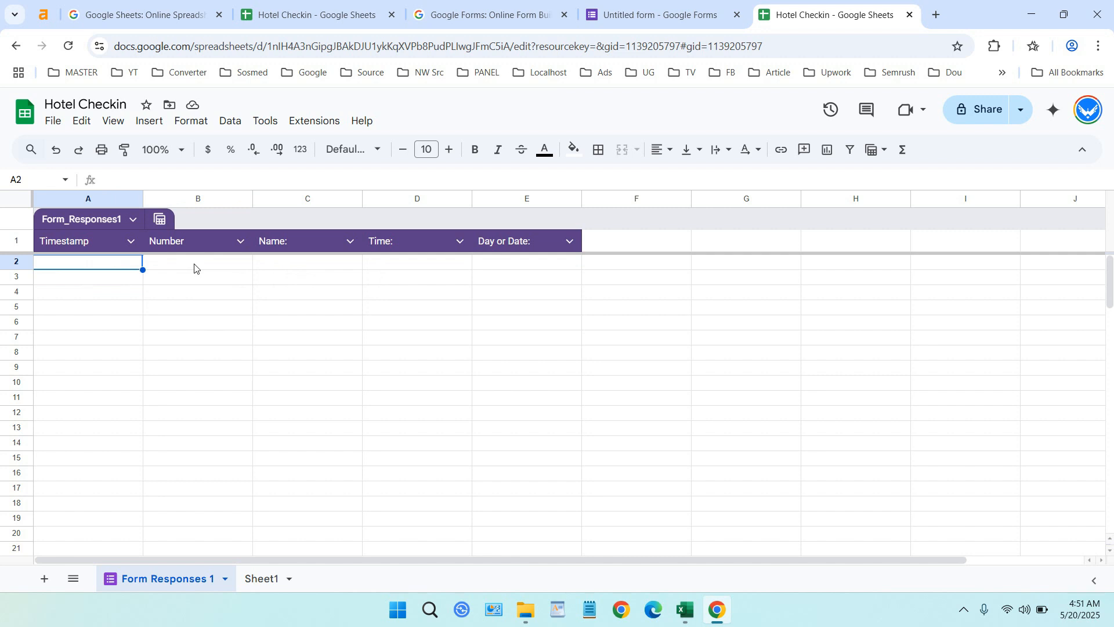
click(243, 6)
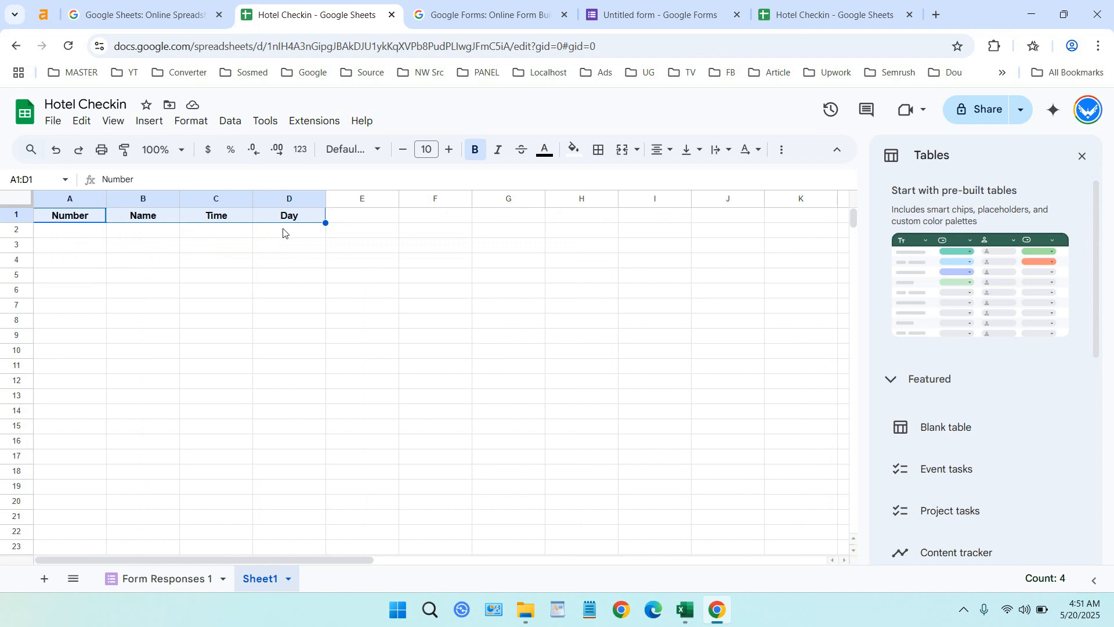
click(620, 16)
click(844, 3)
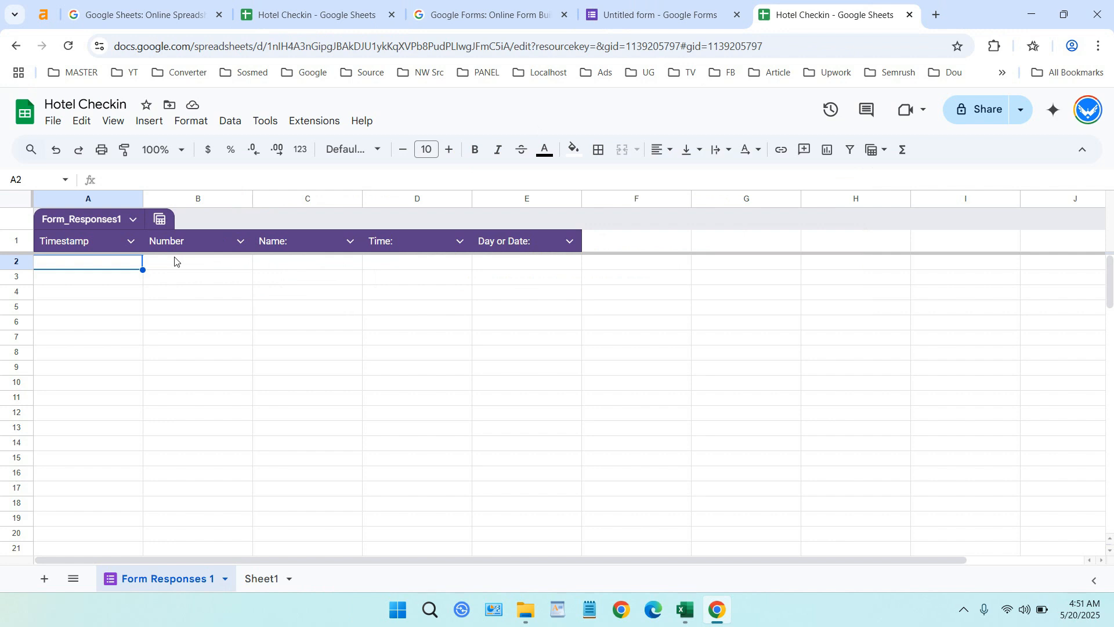
Step: Rename the form responses table as "Hotel Checkin"
click(134, 220)
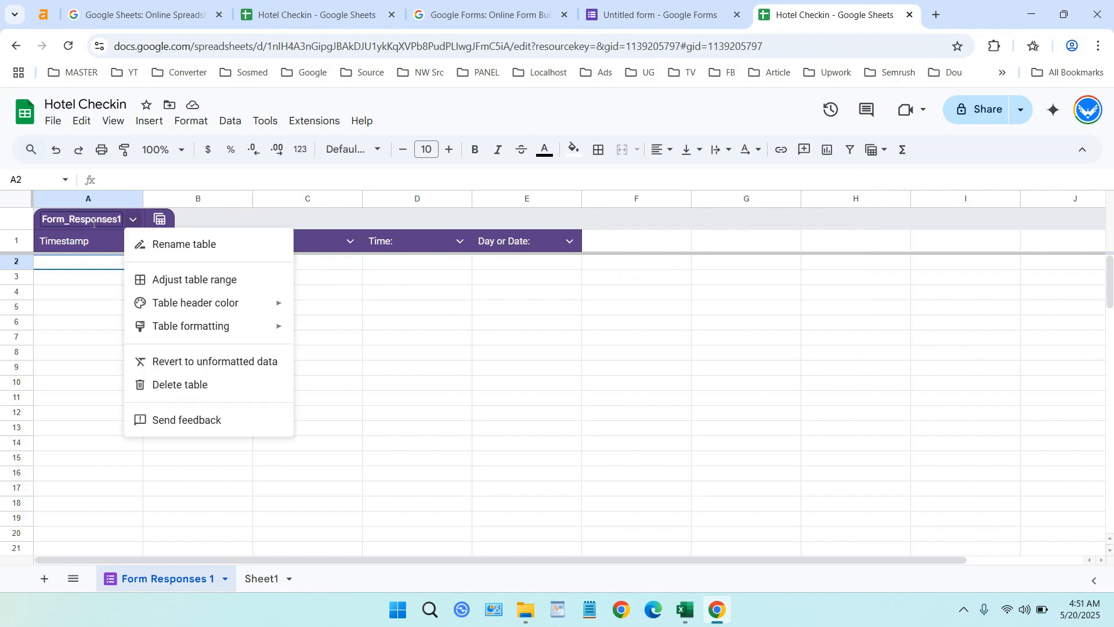
click(168, 244)
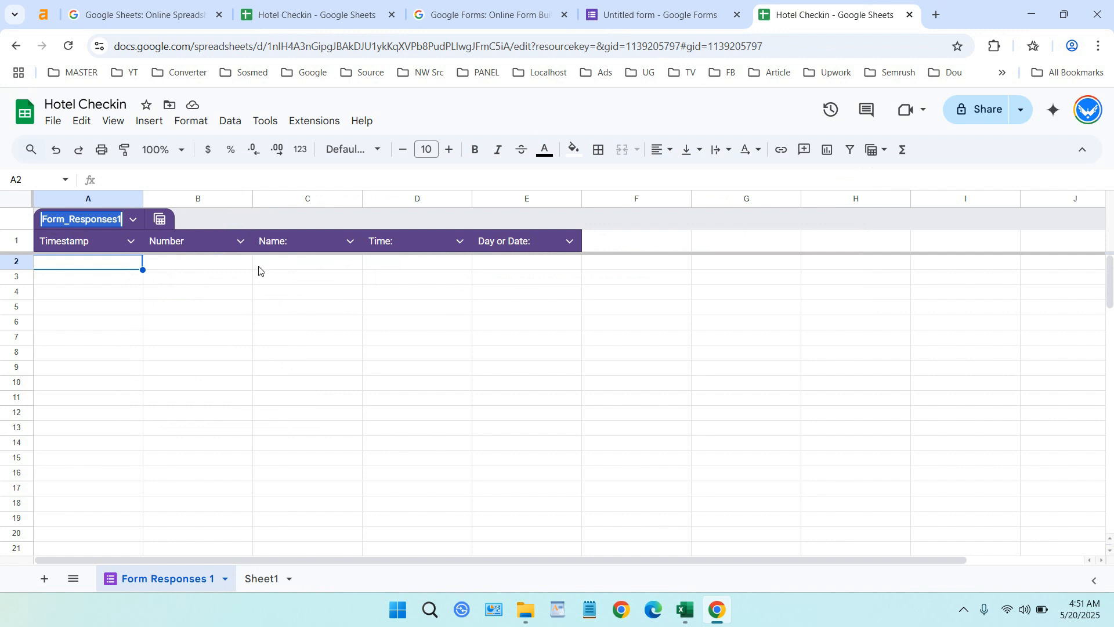
text(Hote)
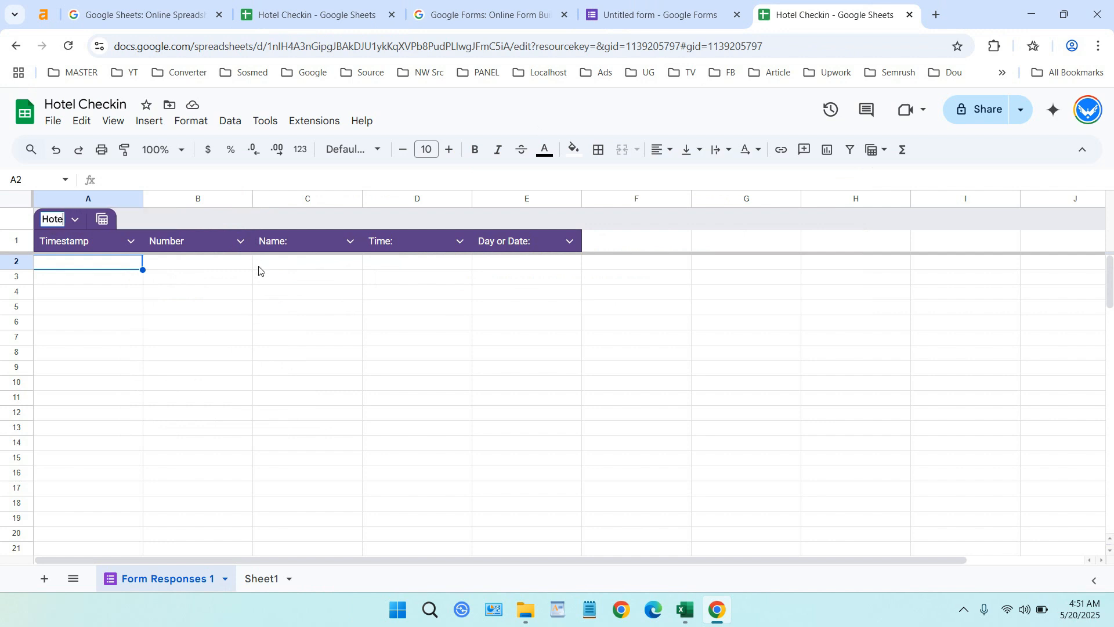
text(l CHe)
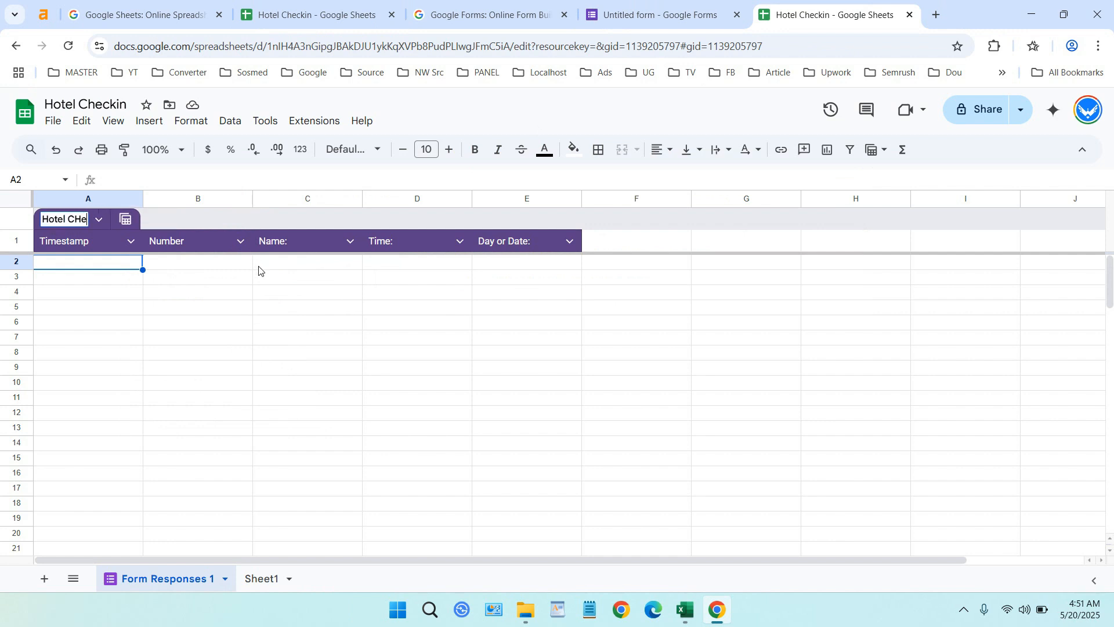
key(BackSpace)
key(BackSpace)
text(heckin)
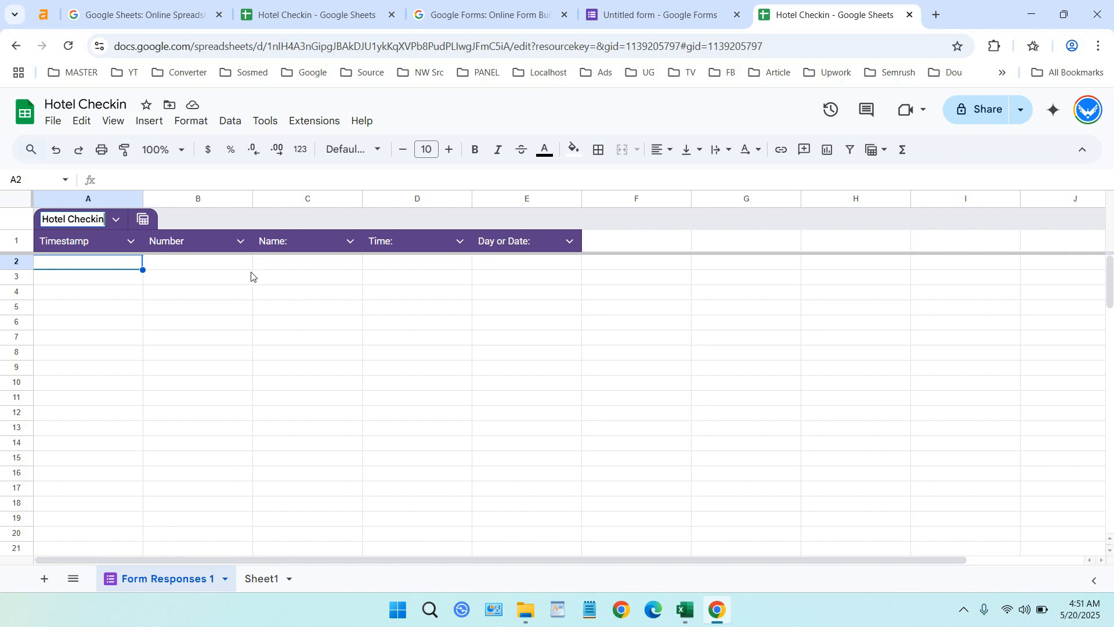
click(251, 277)
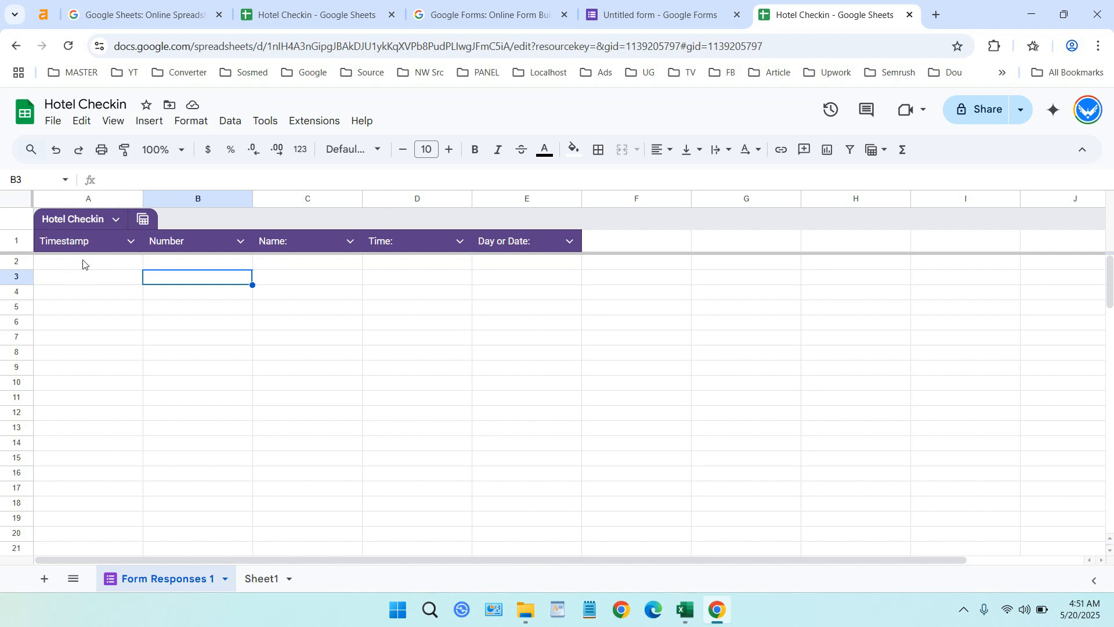
Step: Switch back to the form and rename the untitled form file as "Hotel Checkin"
click(616, 3)
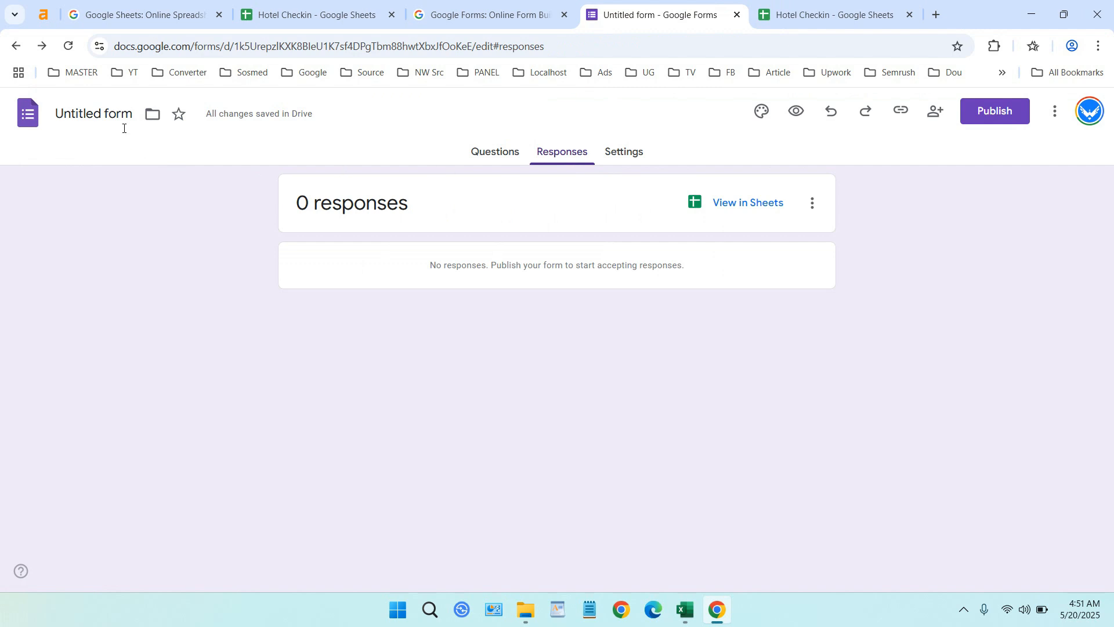
click(105, 115)
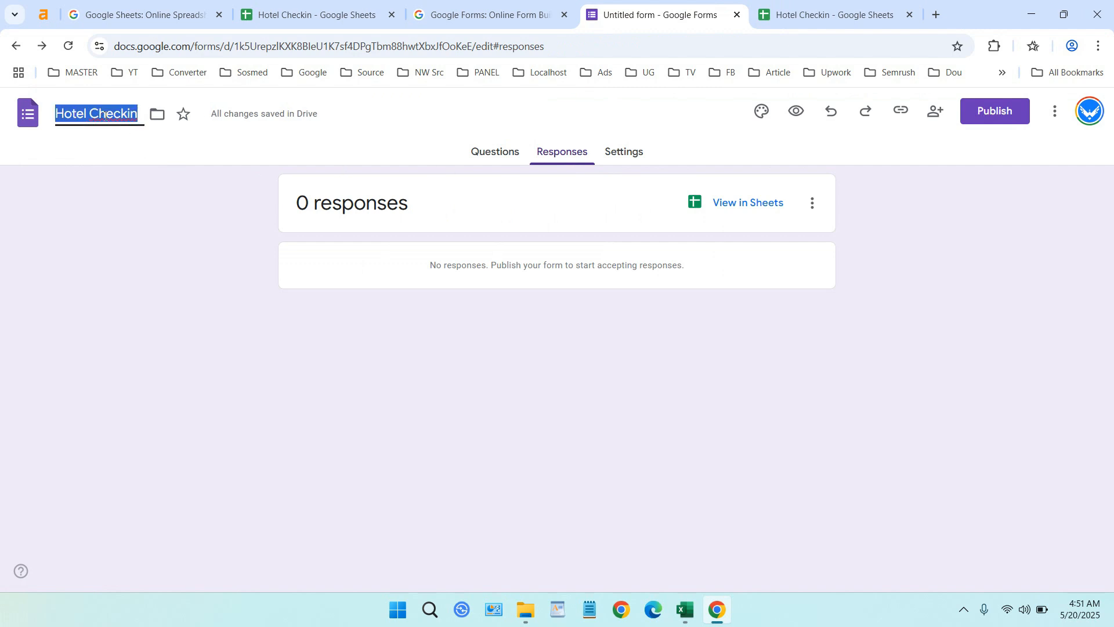
click(137, 134)
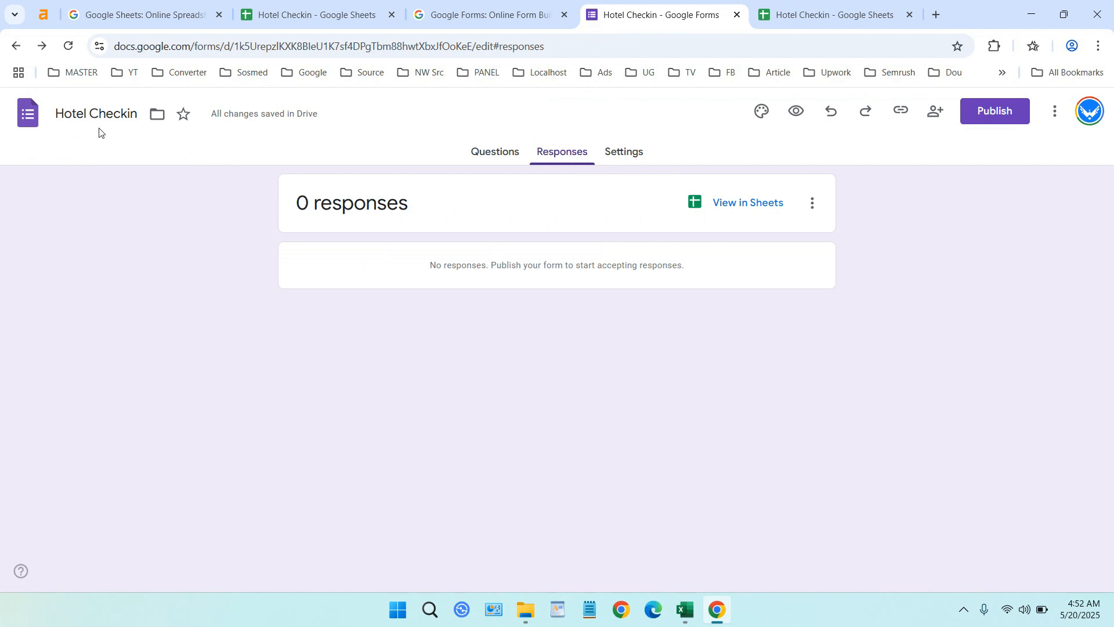
Step: Publish the Hotel Checkin form and copy its full-length responder link
click(986, 121)
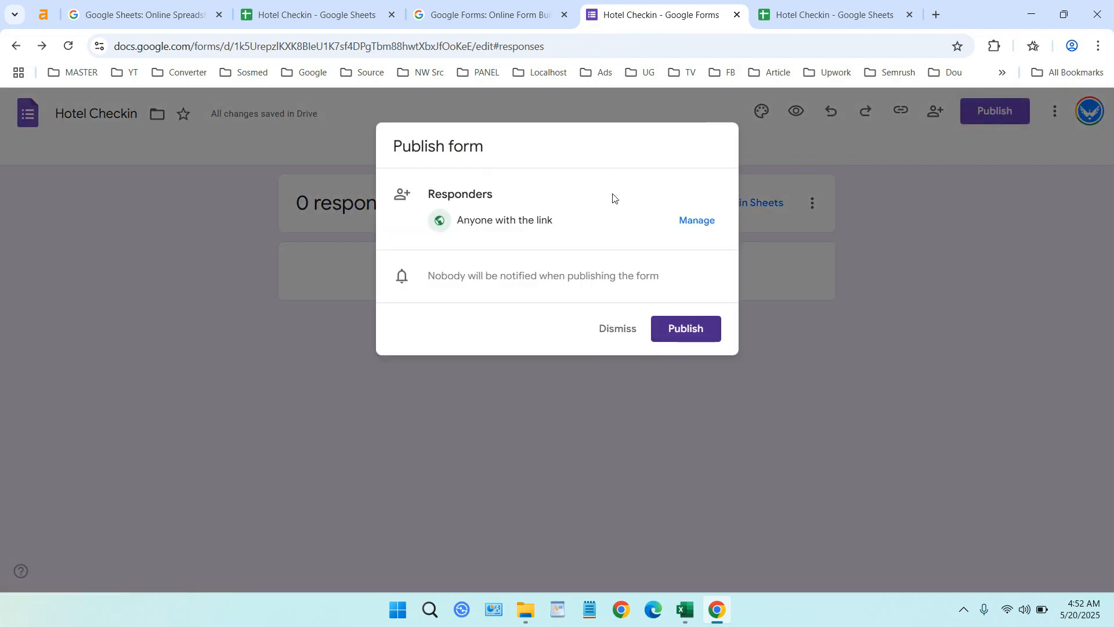
click(702, 329)
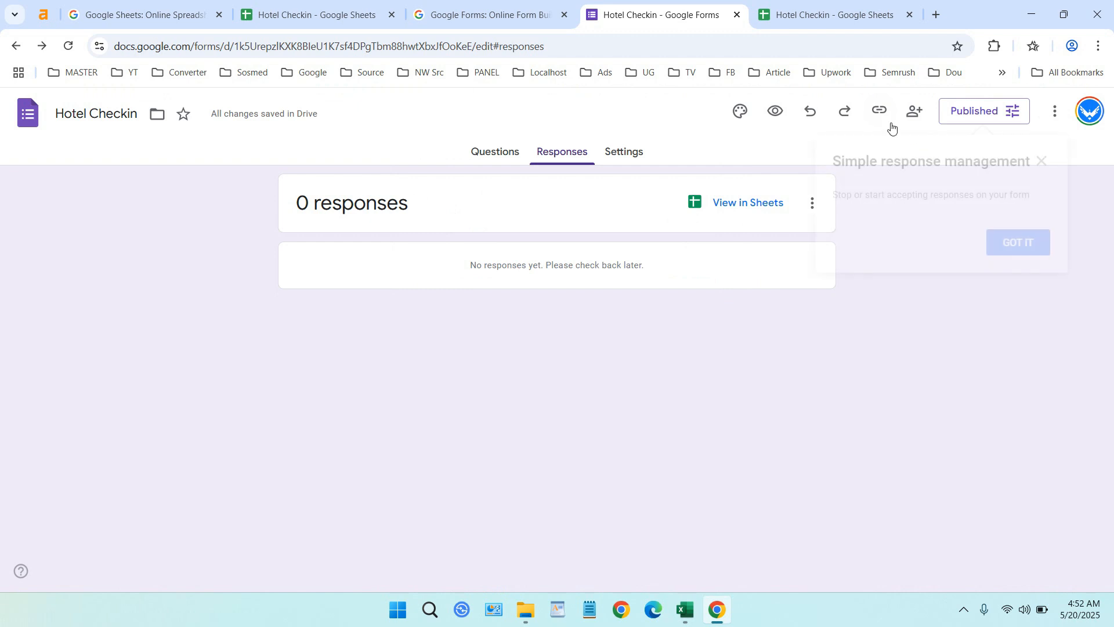
click(879, 114)
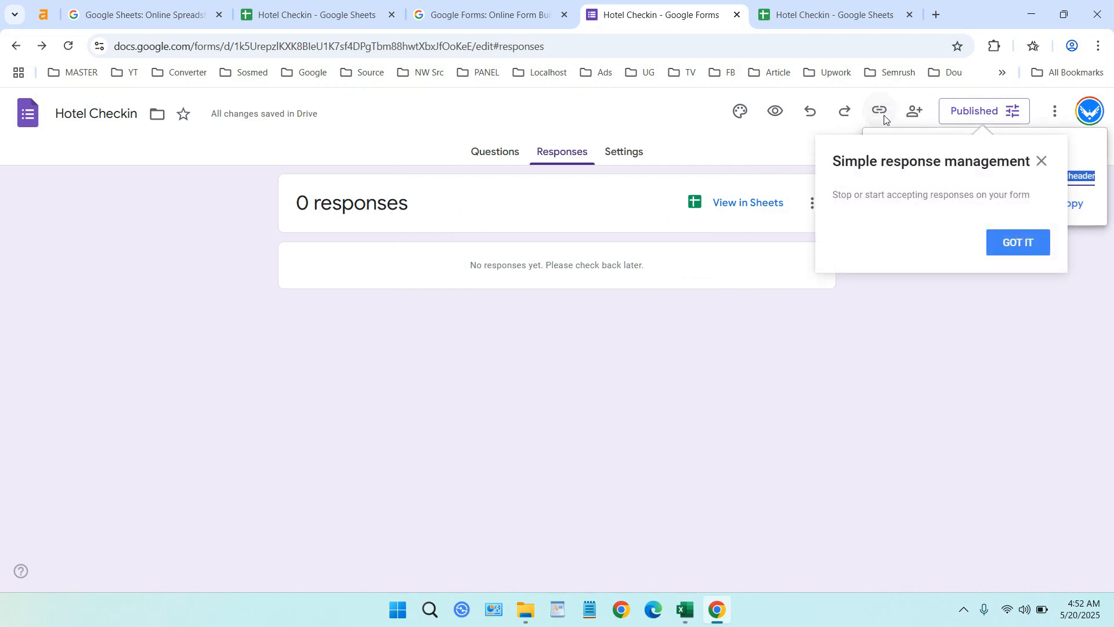
click(1006, 247)
click(883, 118)
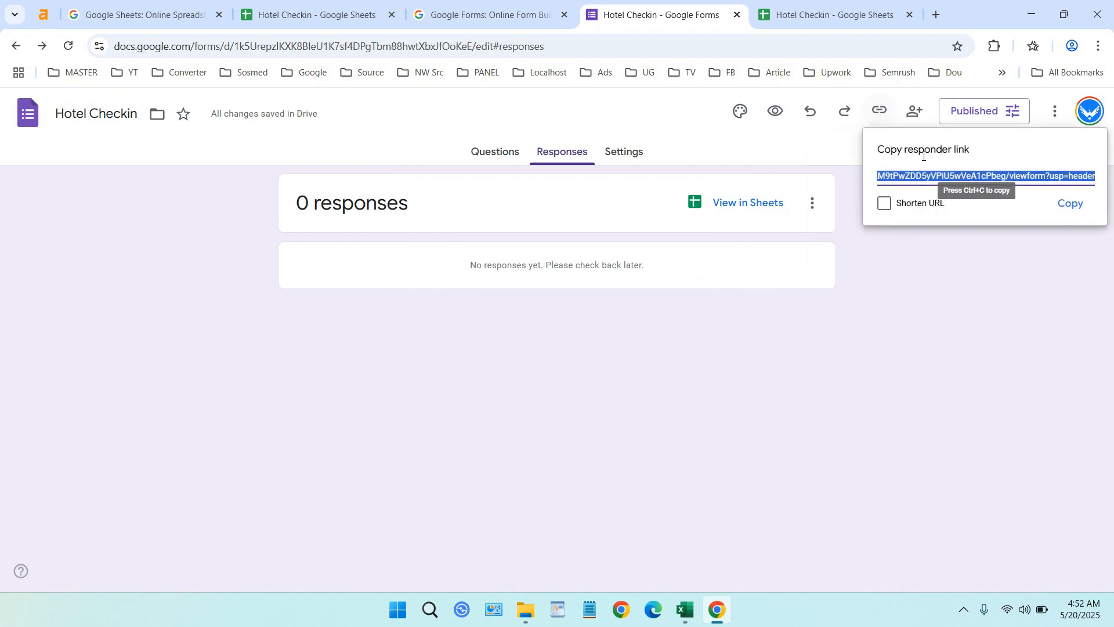
click(1067, 203)
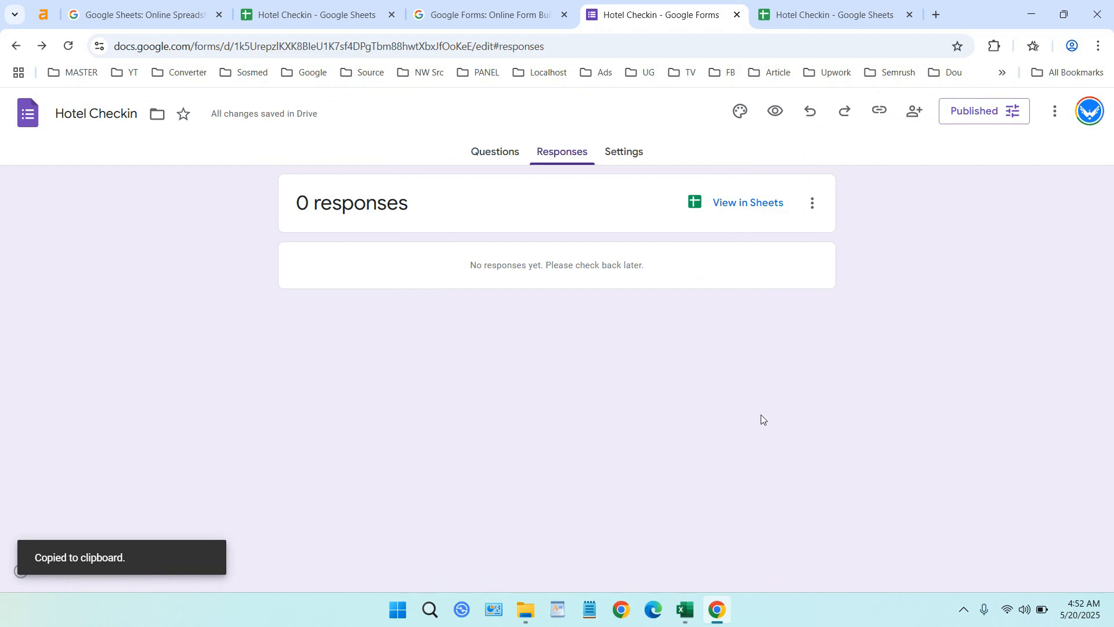
Step: Switch to Microsoft Edge and open the published form from the copied responder link
click(656, 610)
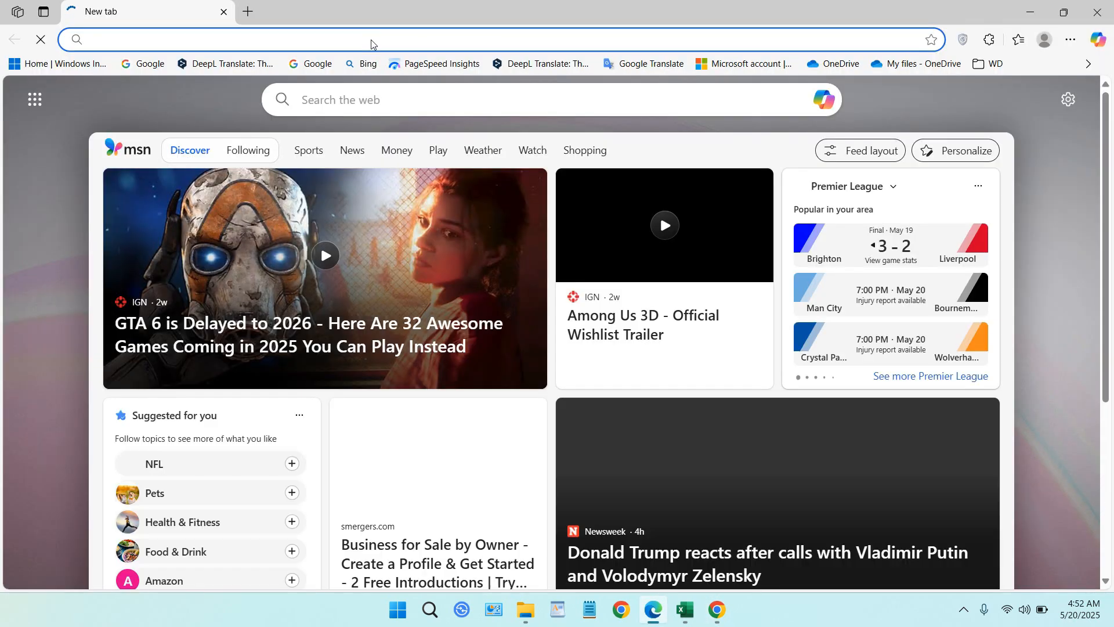
right_click(371, 44)
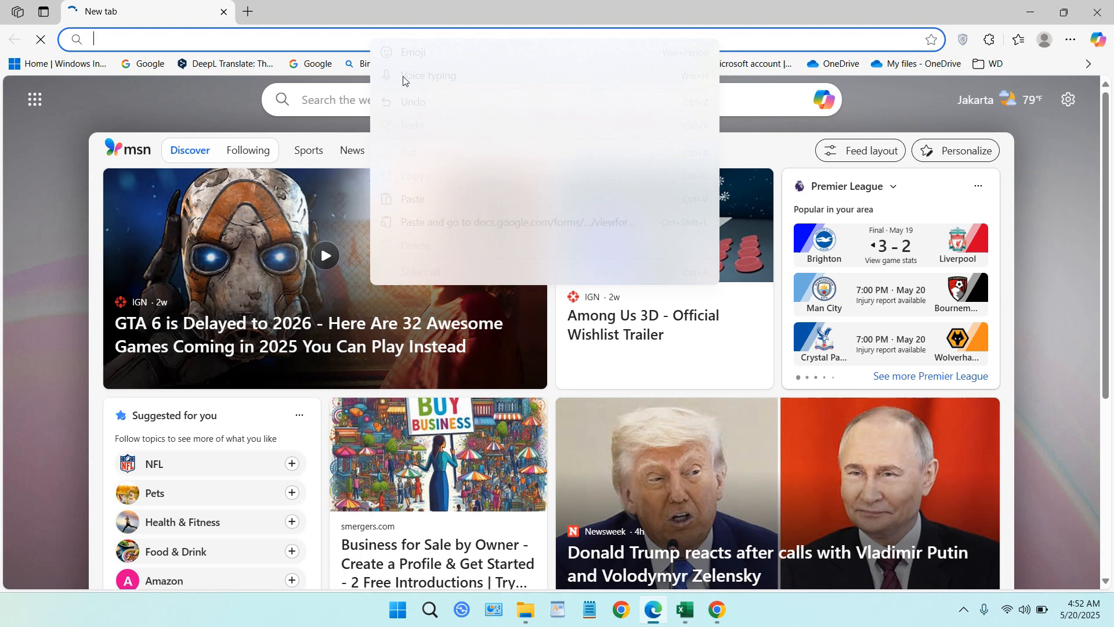
click(501, 221)
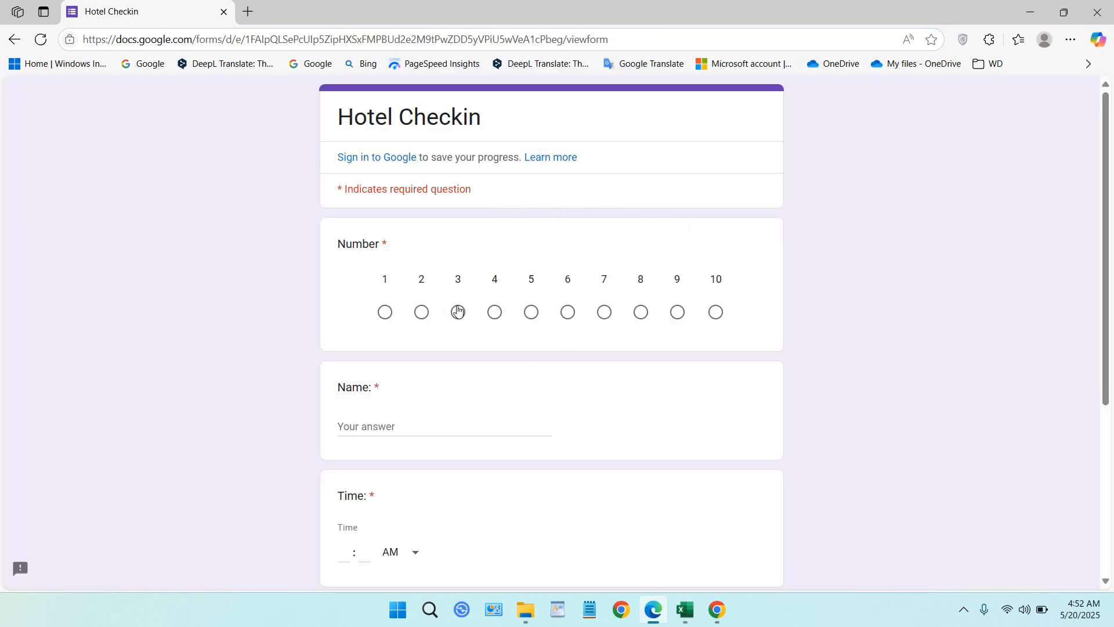
Step: Answer the form with Number 1, the guest's name and the time 09:10 AM
click(385, 312)
scroll(481, 311, down, 3)
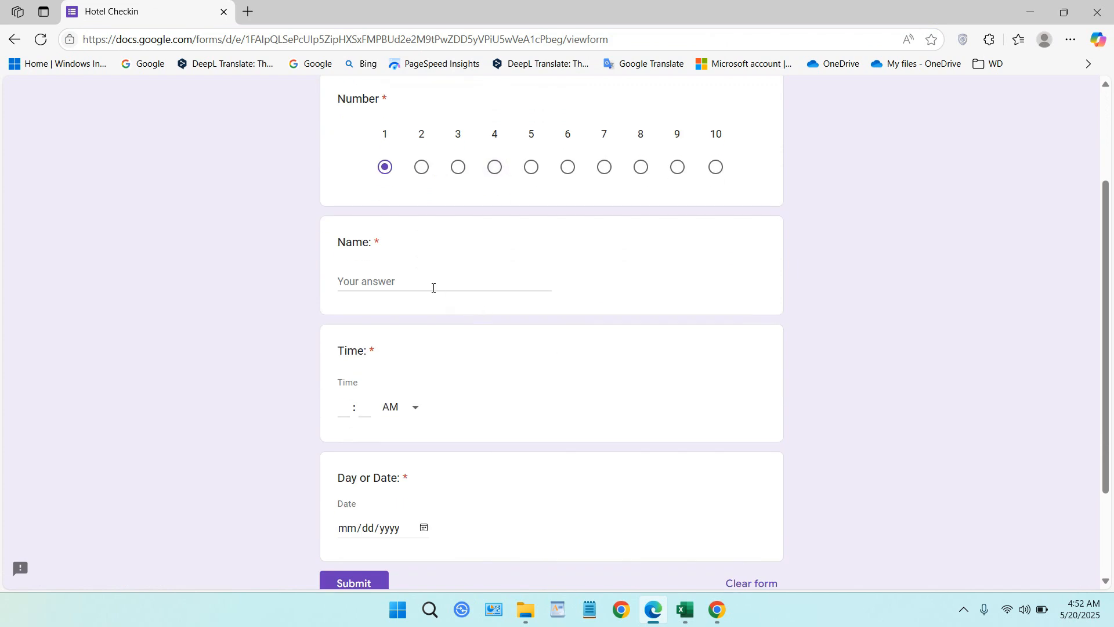
click(431, 280)
text(Dave)
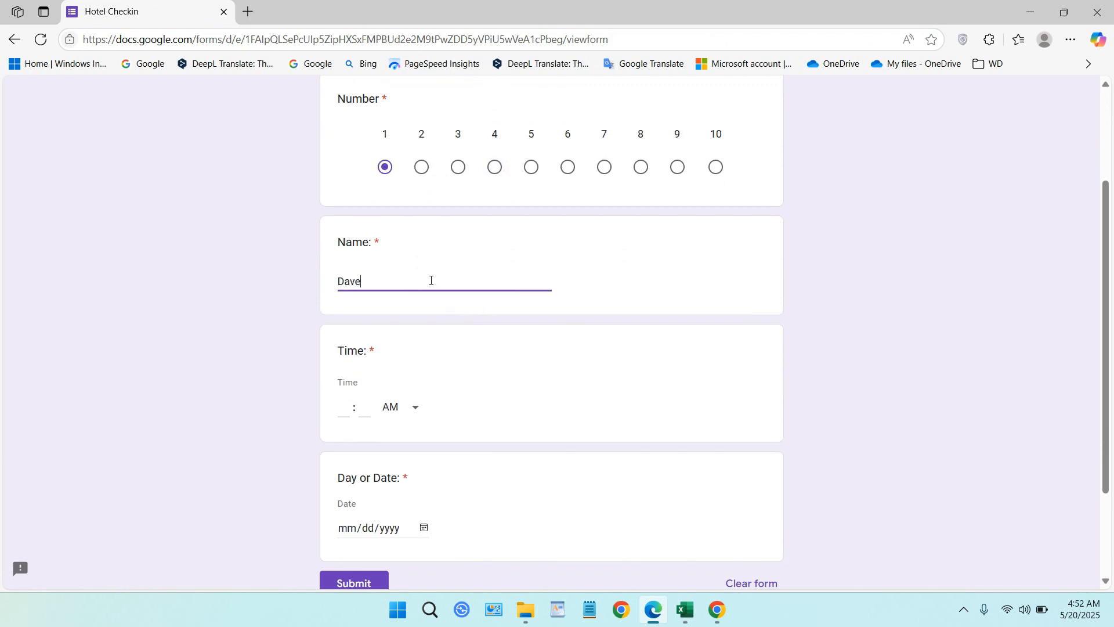
key(Tab)
scroll(452, 262, down, 1)
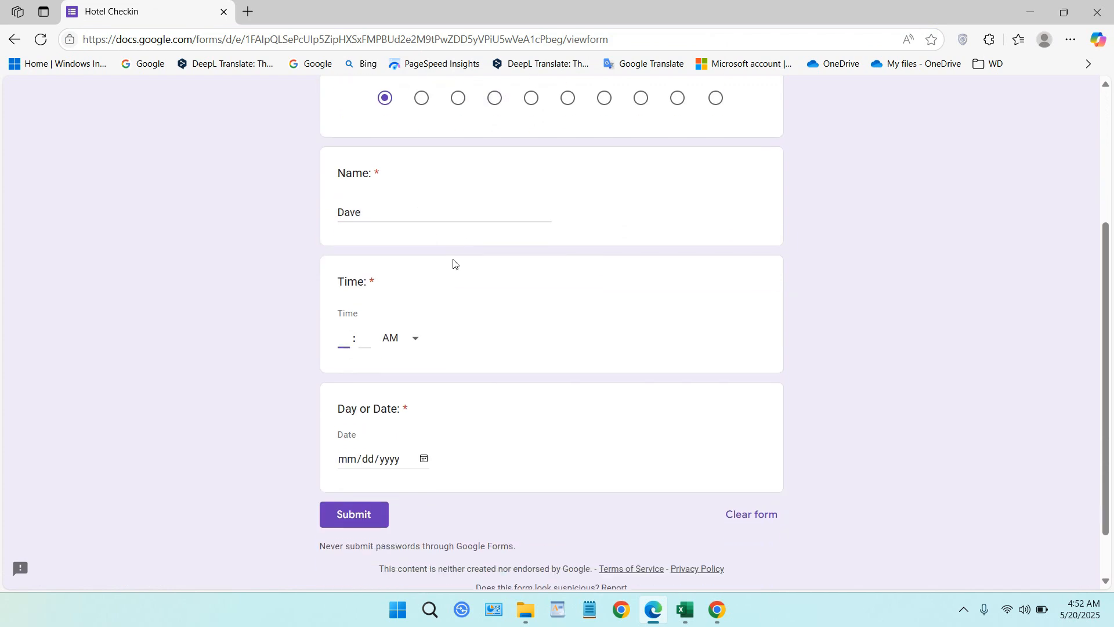
key(Tab)
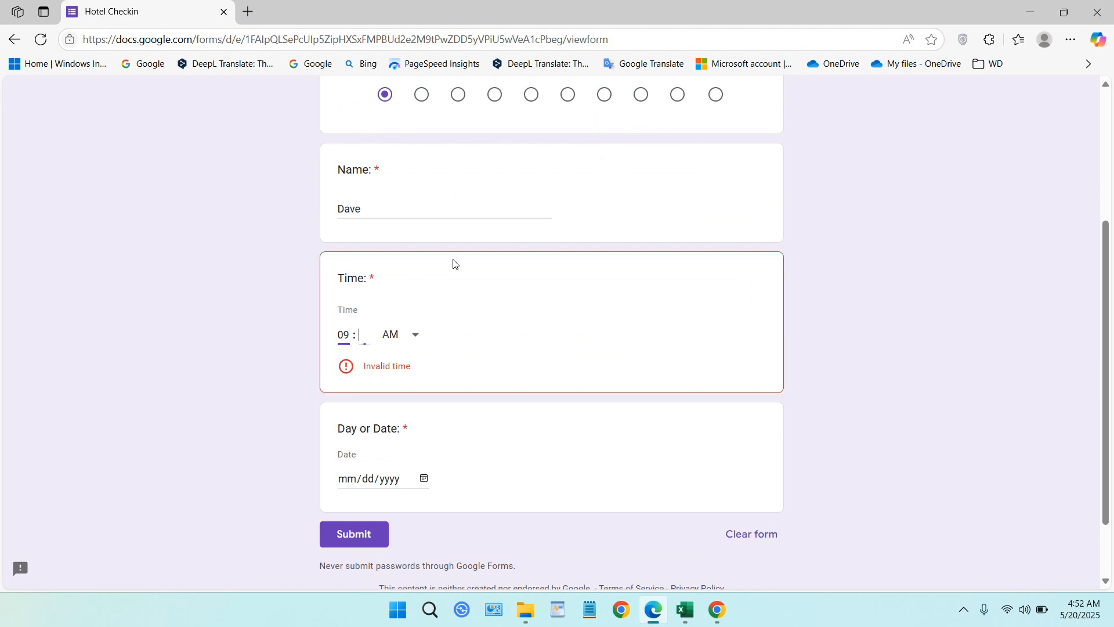
text(10)
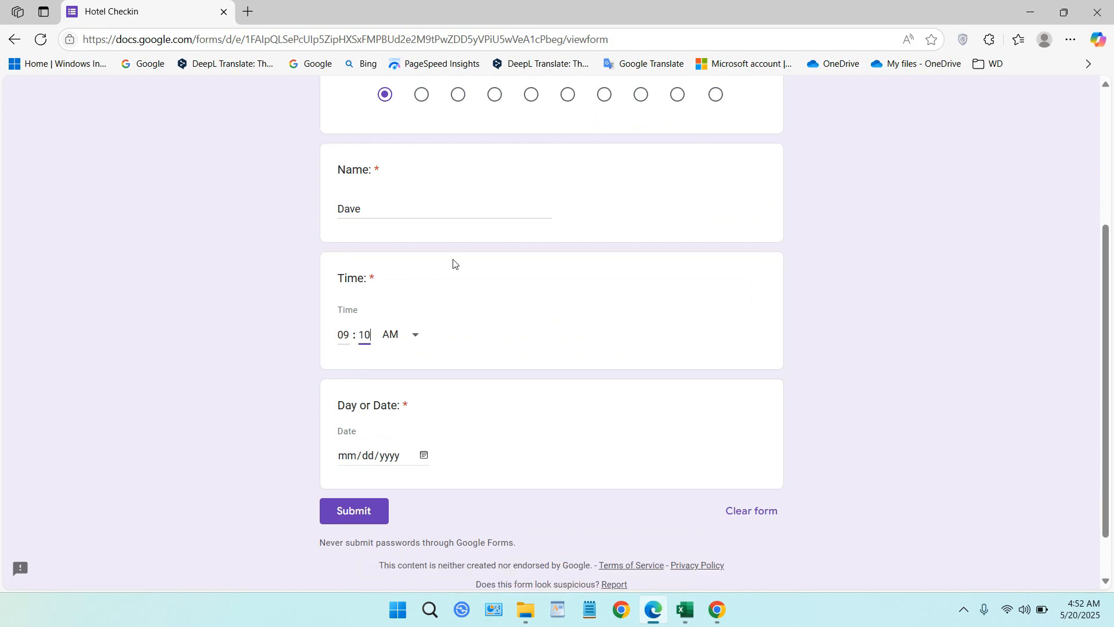
Step: Set the Day or Date answer to 05/21/2025 and submit the response
click(425, 458)
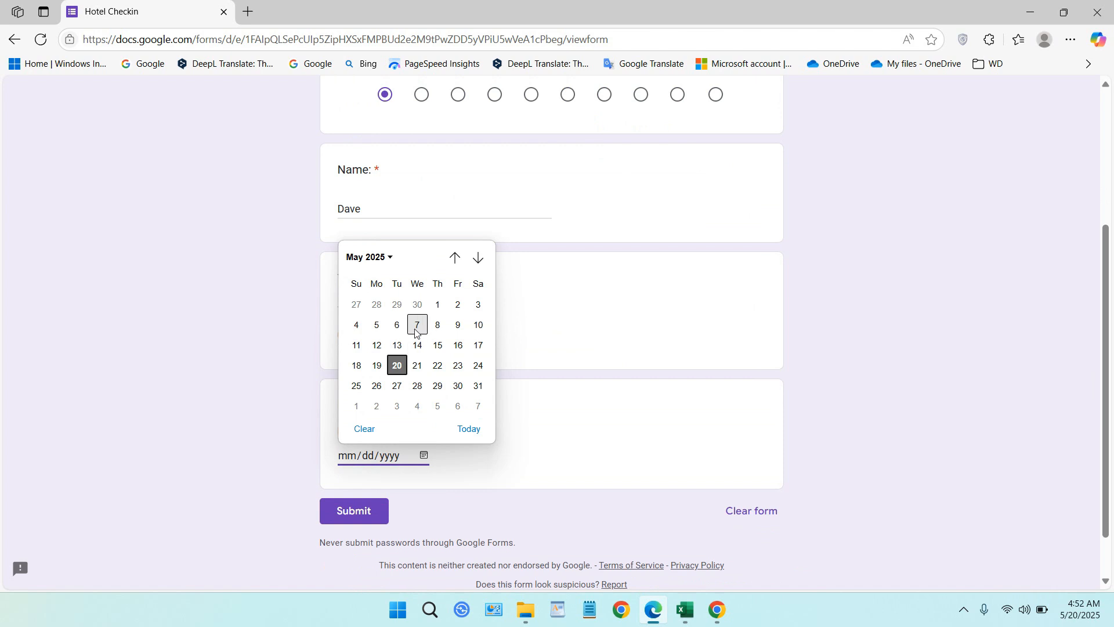
click(418, 368)
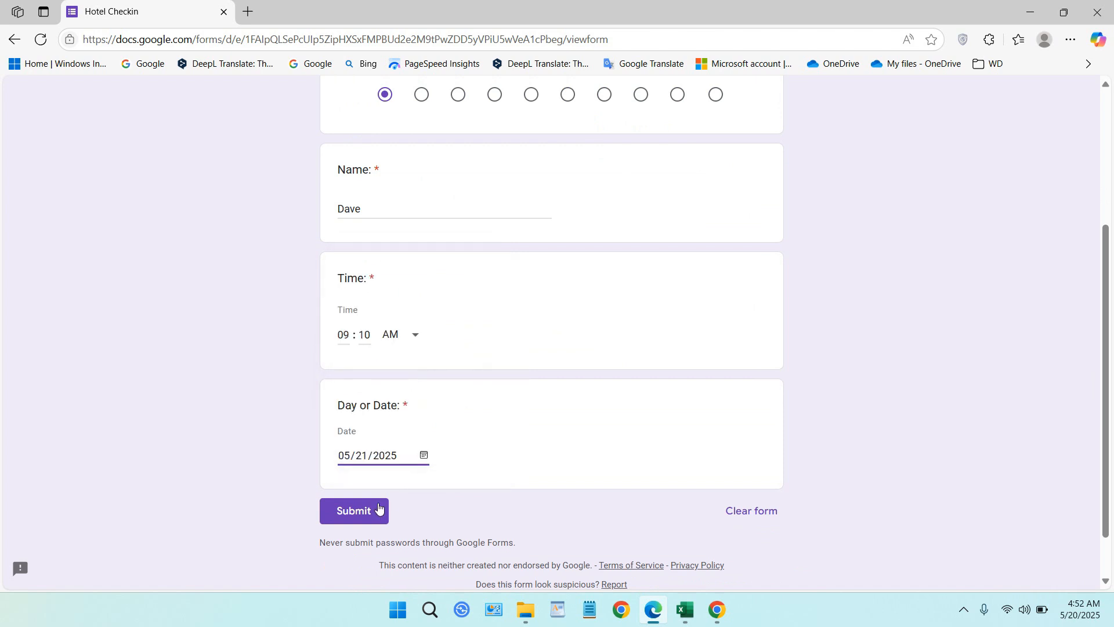
scroll(468, 485, down, 1)
click(369, 460)
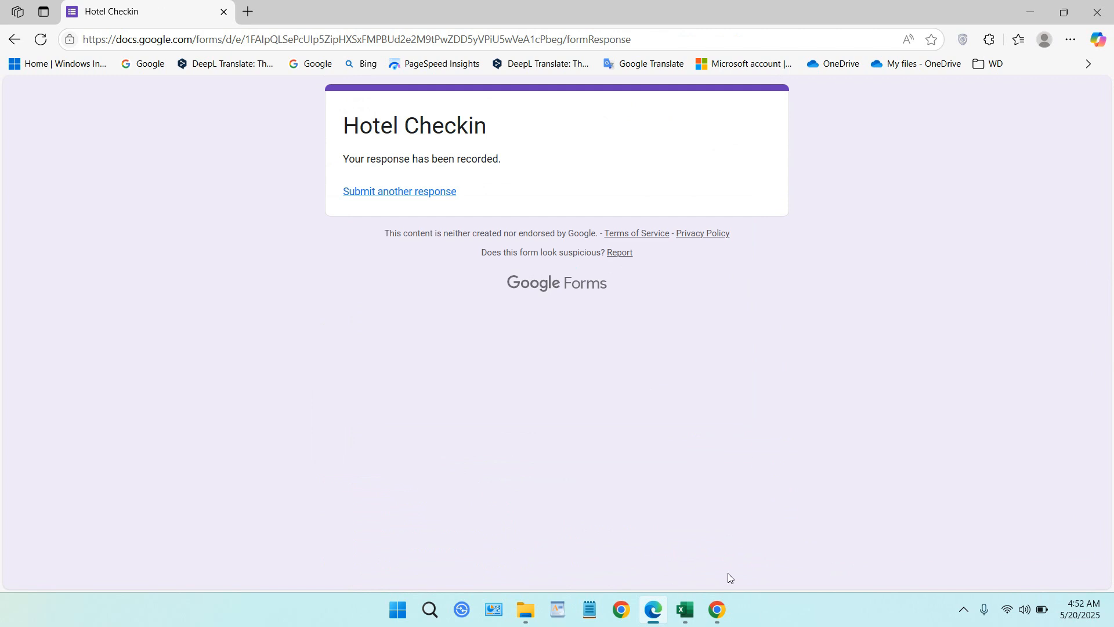
Step: Switch back to Chrome, open the form's linked responses in Sheets and centre-align the Number column
click(717, 609)
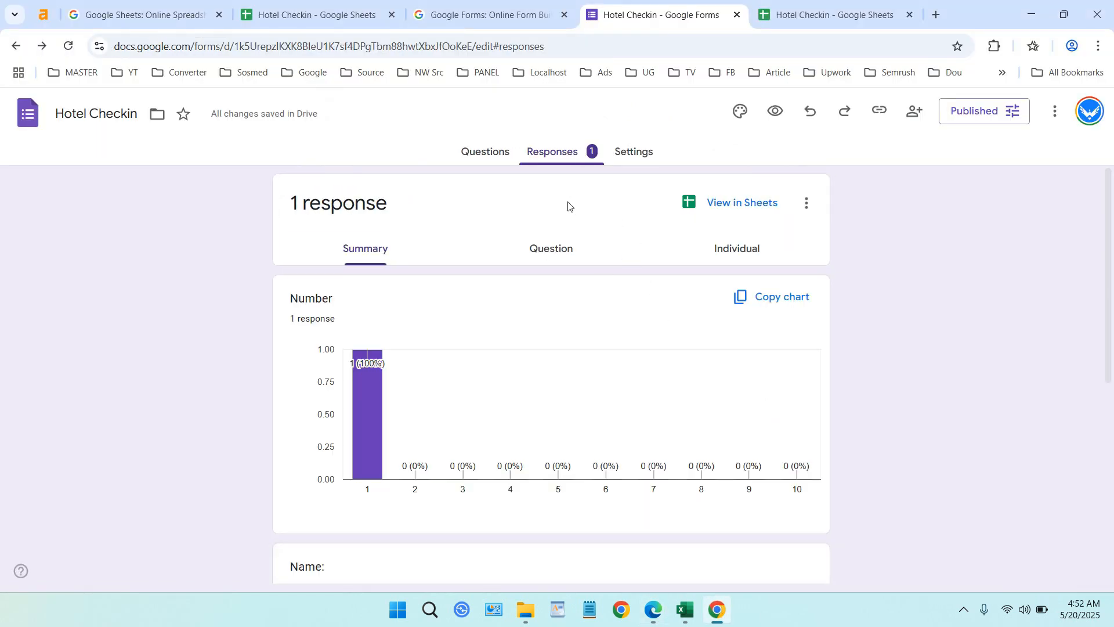
click(717, 213)
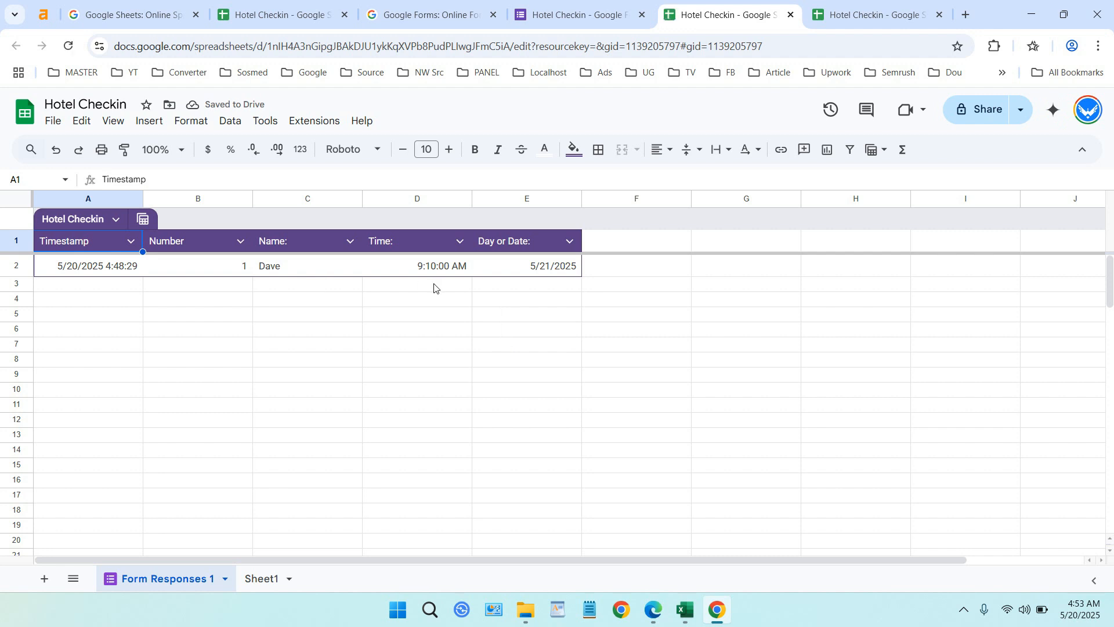
click(197, 299)
click(218, 199)
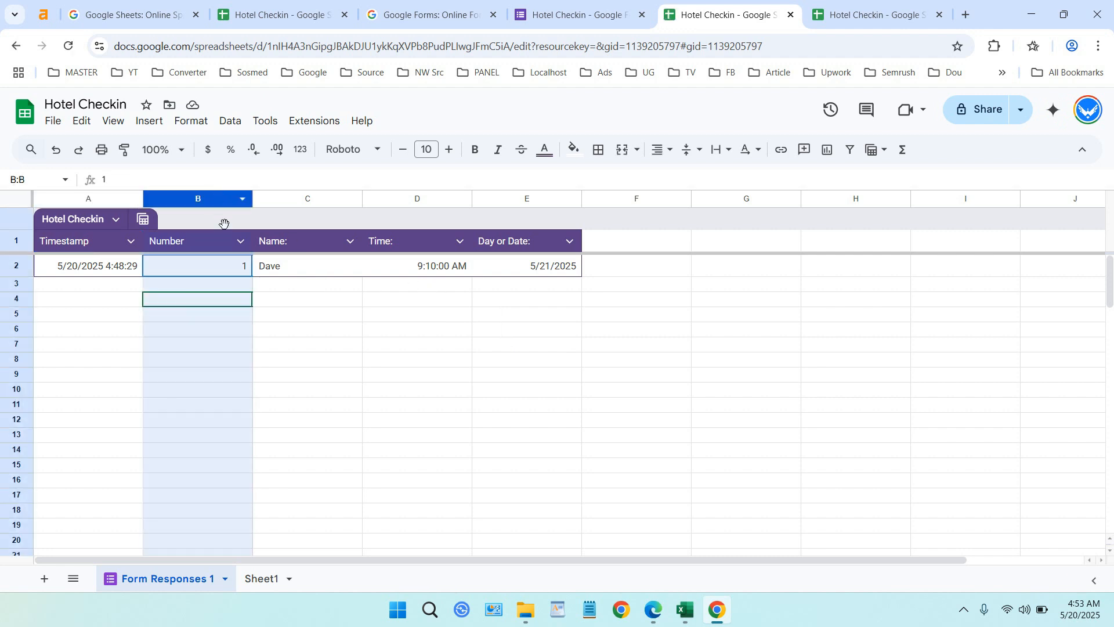
click(661, 149)
click(682, 180)
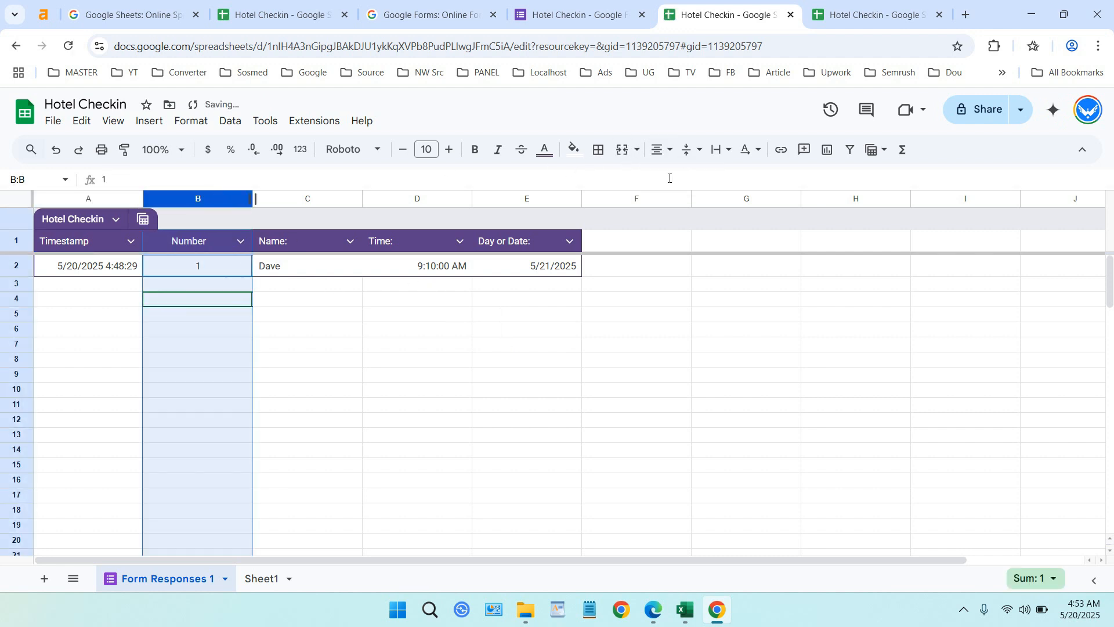
Step: Centre-align the Name, Time and Day or Date columns of the responses sheet
click(319, 199)
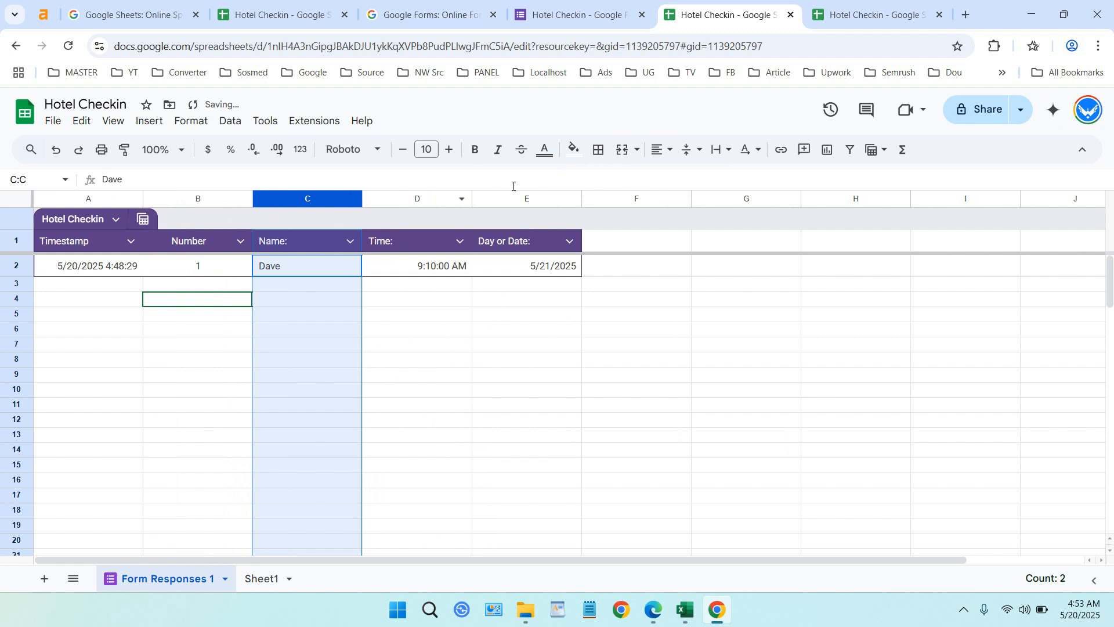
shift+click(552, 199)
click(668, 151)
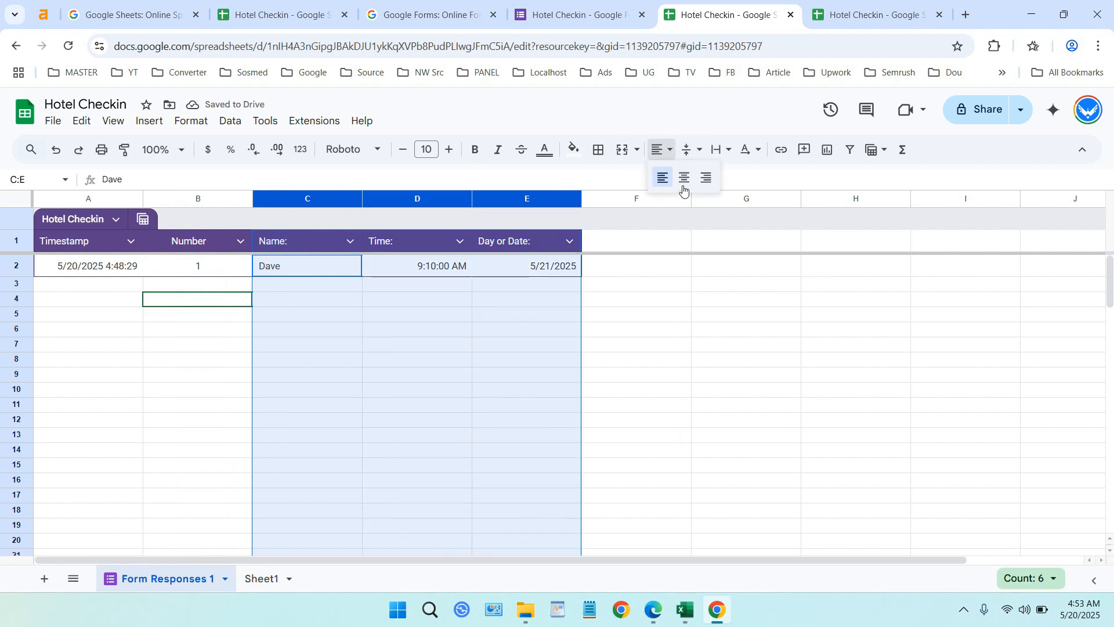
click(683, 185)
click(614, 303)
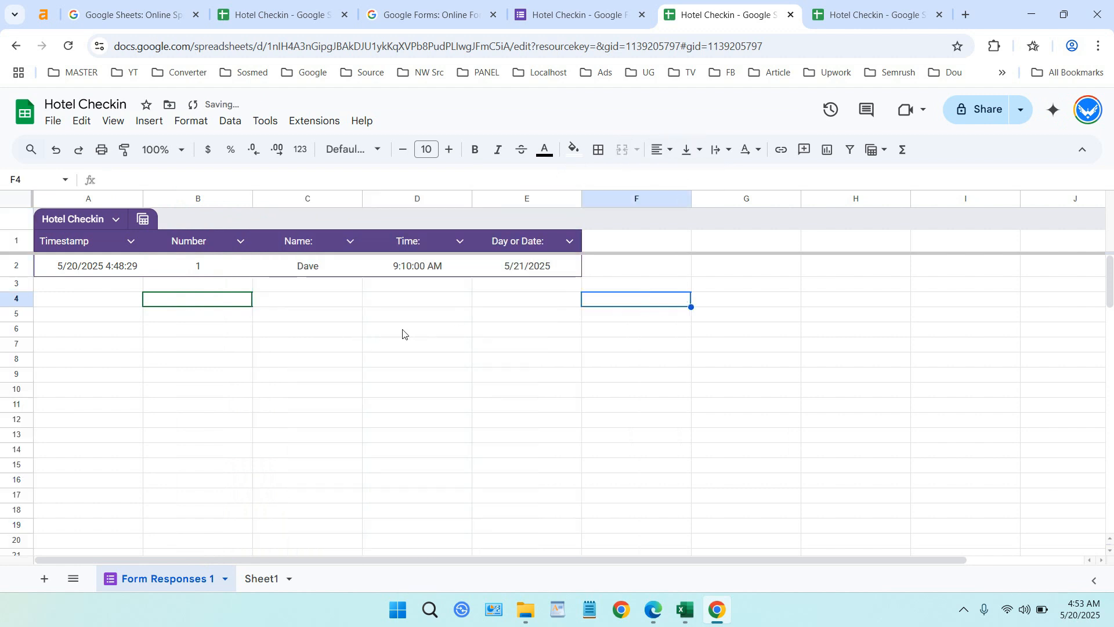
click(103, 287)
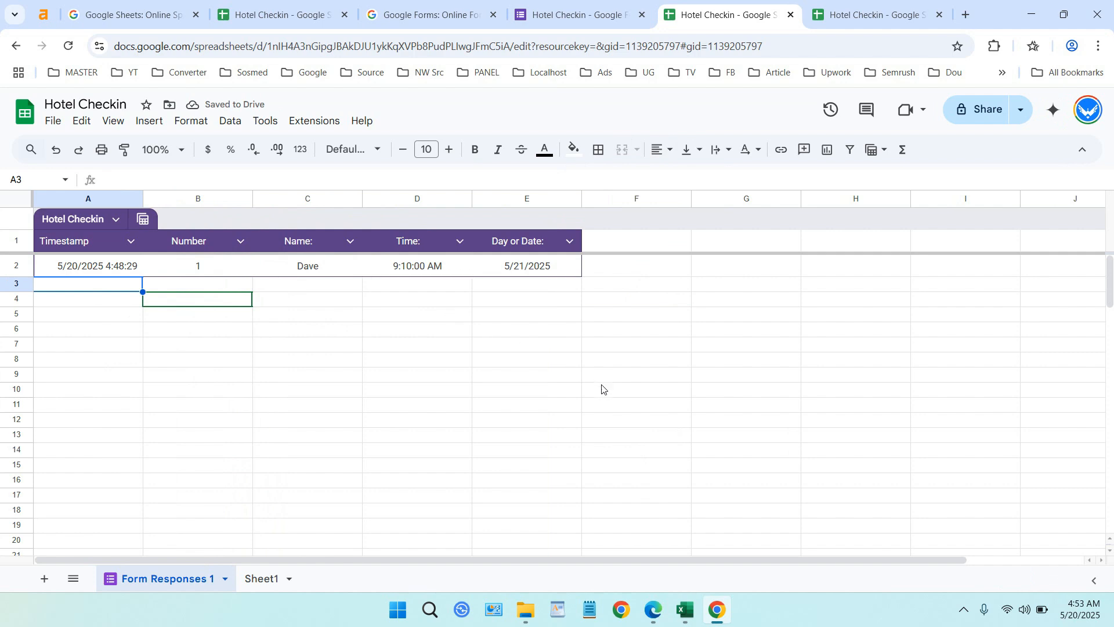
Step: Switch to Microsoft Edge and reopen the blank Hotel Checkin form from the copied responder link
click(653, 609)
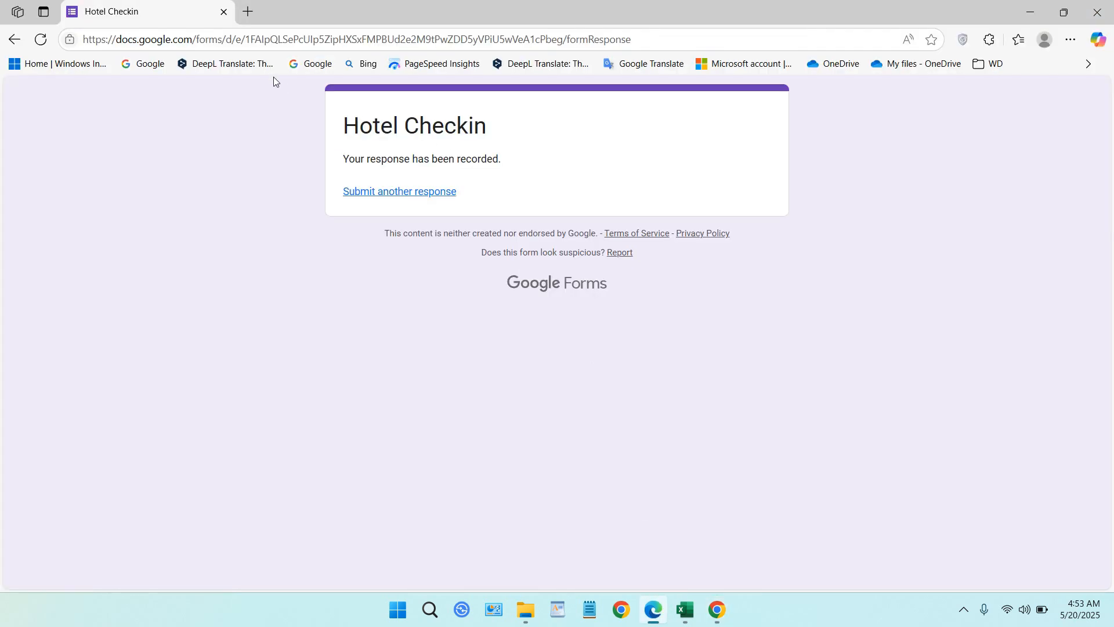
click(558, 40)
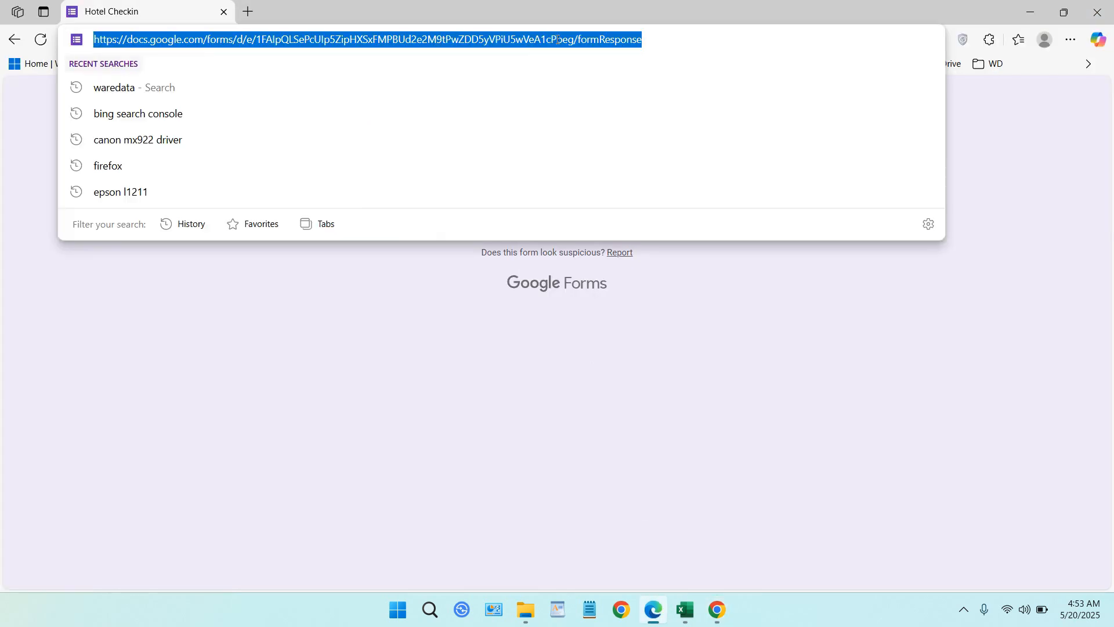
text(https://docs.google.com/forms/d/e/1FAIpQLSePcUlp5ZipHXSxFMPBUd2e2M9tPwZDD5yVPiU5wVeA1cPbeg/viewform?usp=header)
key(Return)
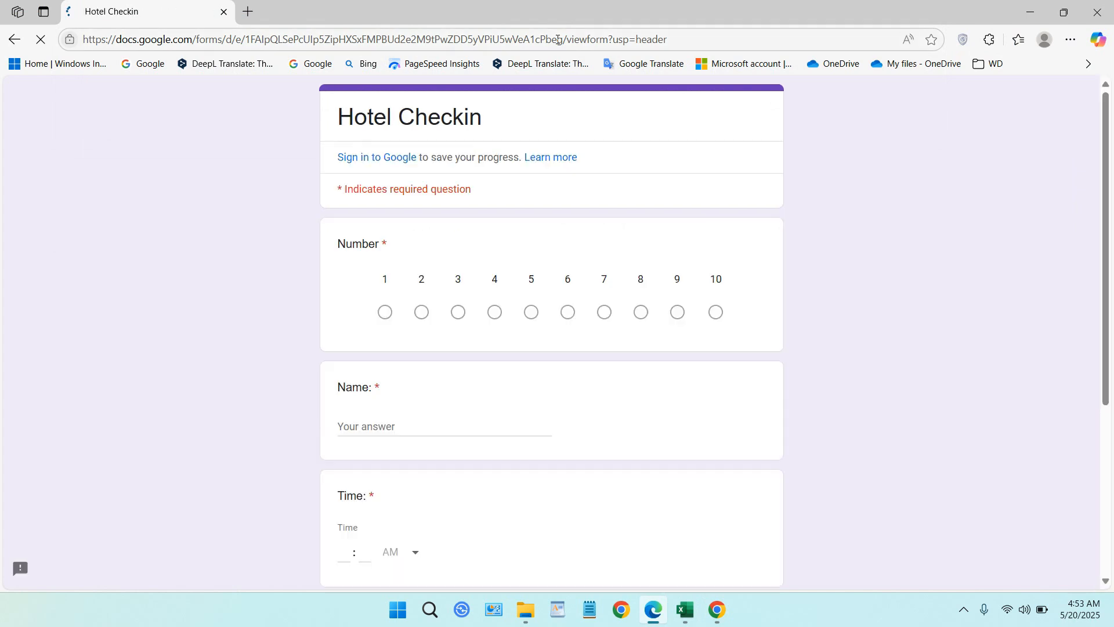
Step: Answer the form with Number 2, the second guest's name and the time 10:00 AM
click(421, 312)
scroll(482, 321, down, 2)
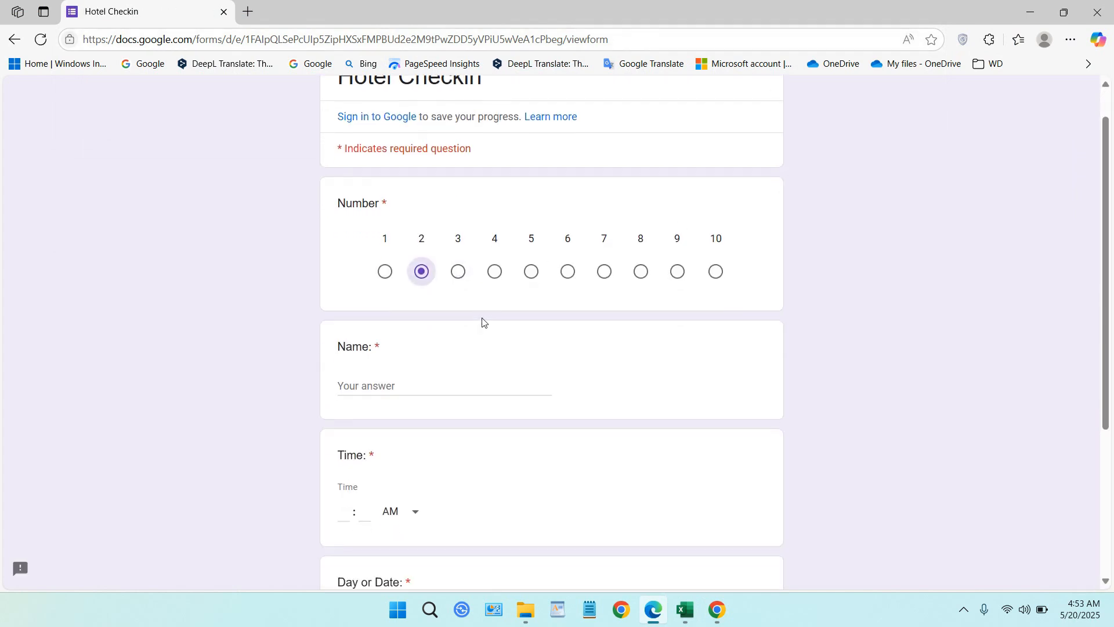
click(440, 280)
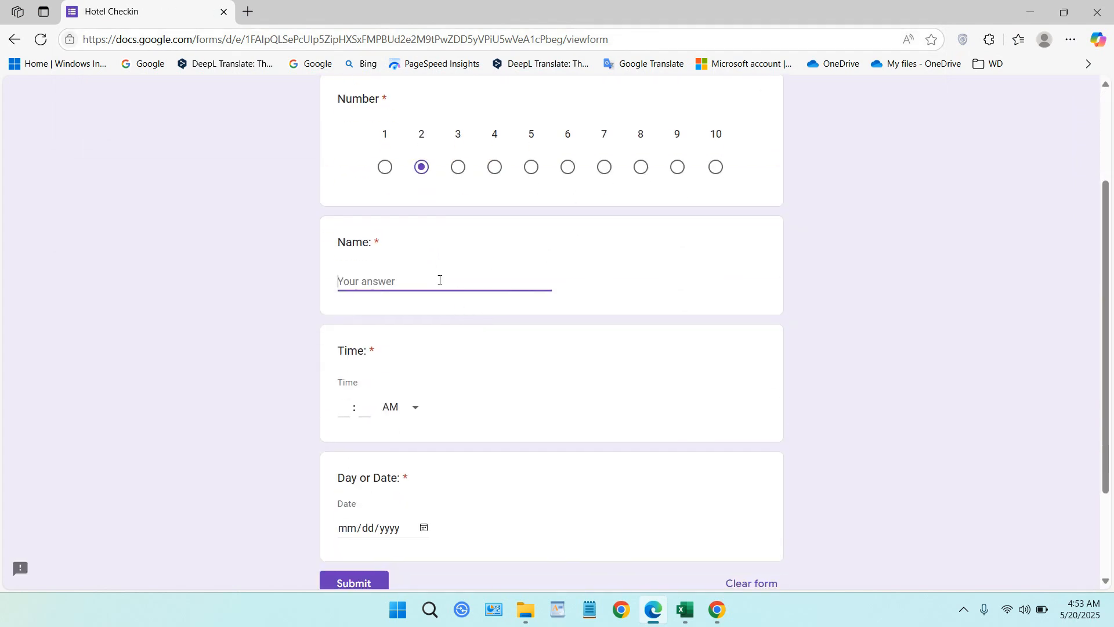
text(John)
click(351, 402)
text(10)
key(Tab)
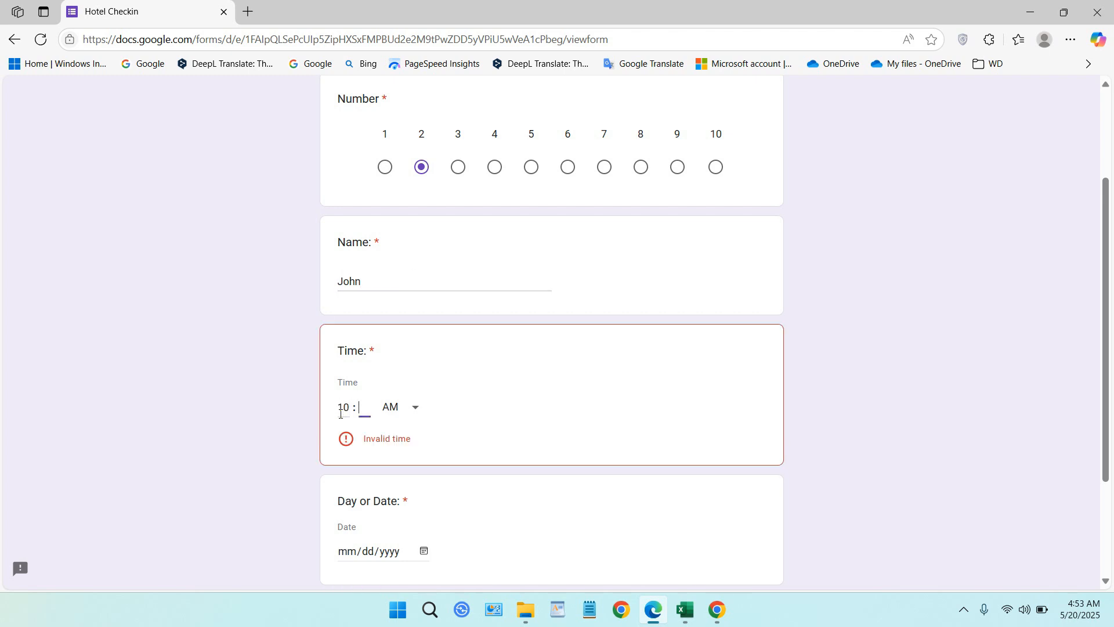
text(00)
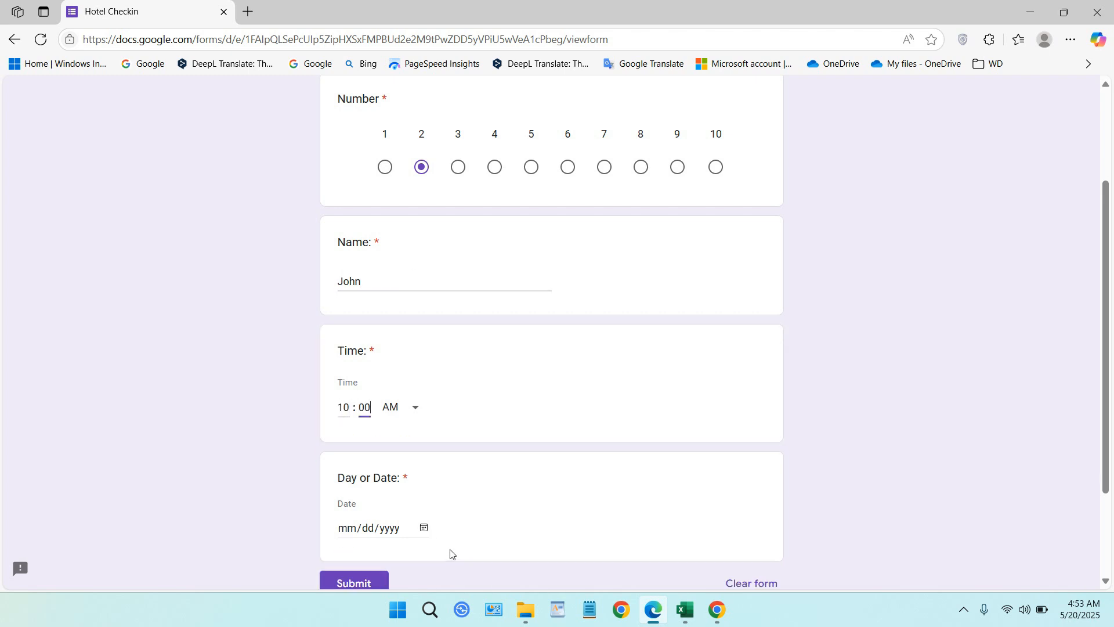
Step: Set the Day or Date answer to 05/23/2025 and submit the second response
click(423, 528)
click(457, 439)
scroll(528, 459, down, 2)
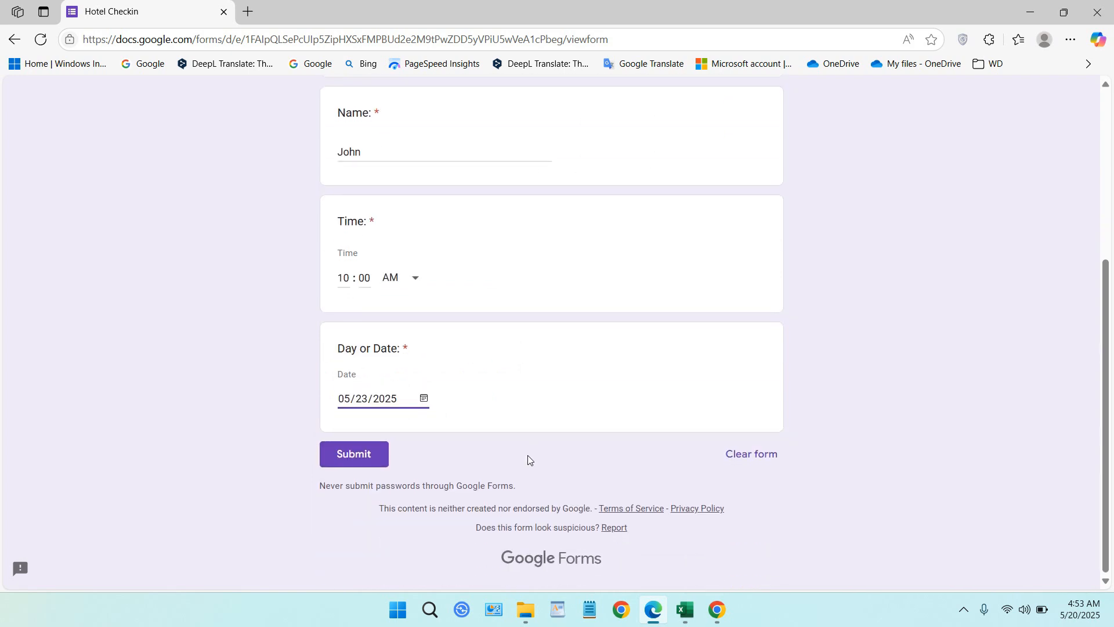
click(348, 456)
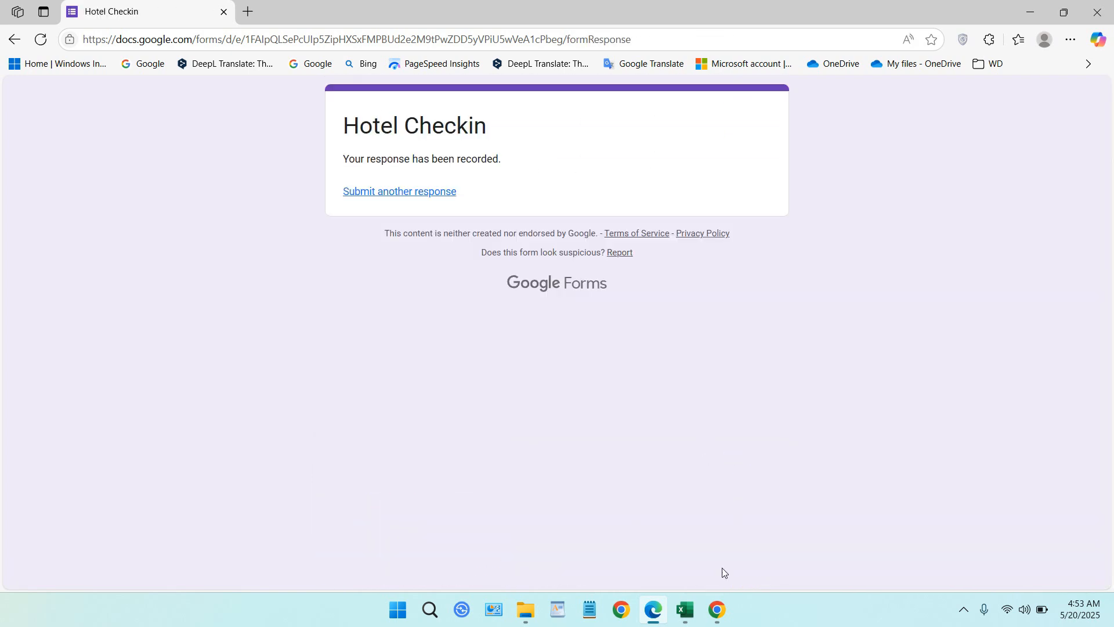
Step: Return to the responses sheet in Chrome and centre-align the second response's cells B3:E3
click(717, 609)
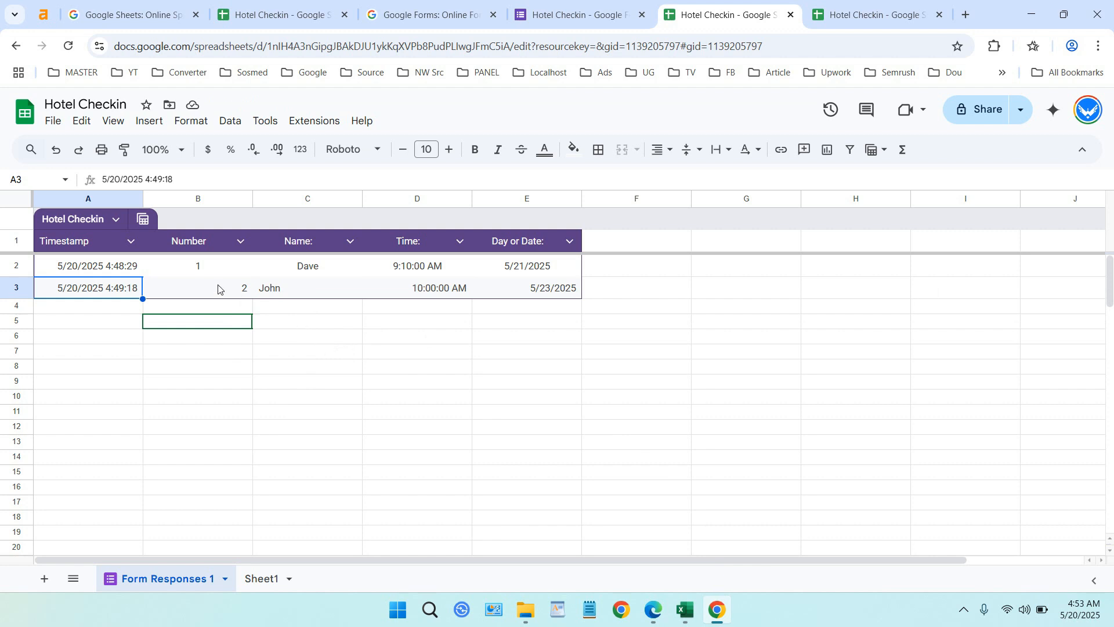
drag(218, 288, 527, 285)
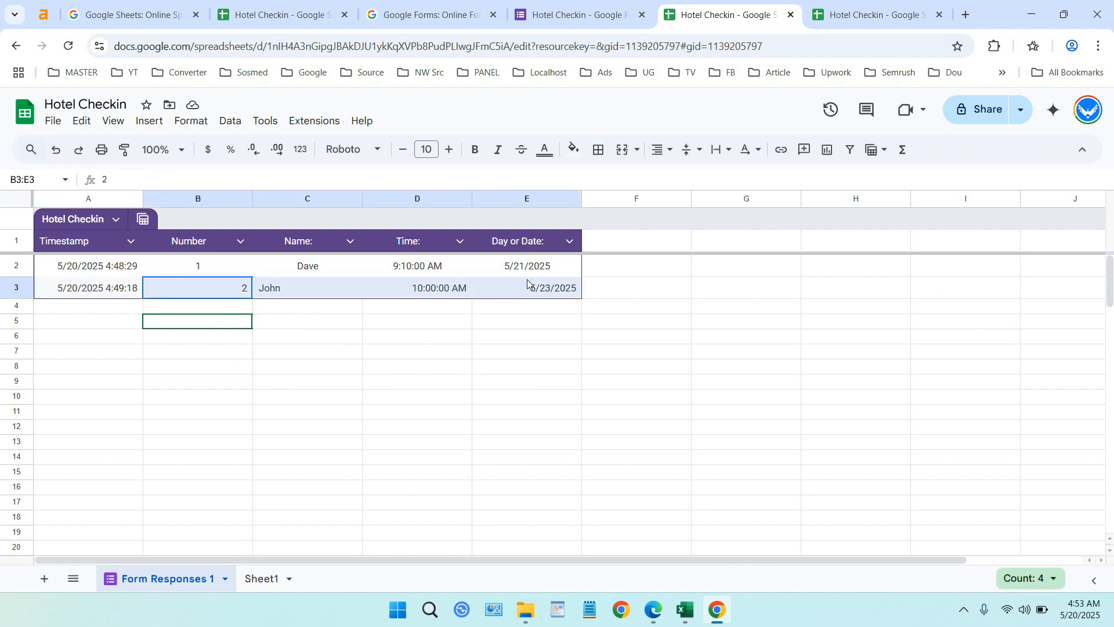
click(661, 149)
click(683, 177)
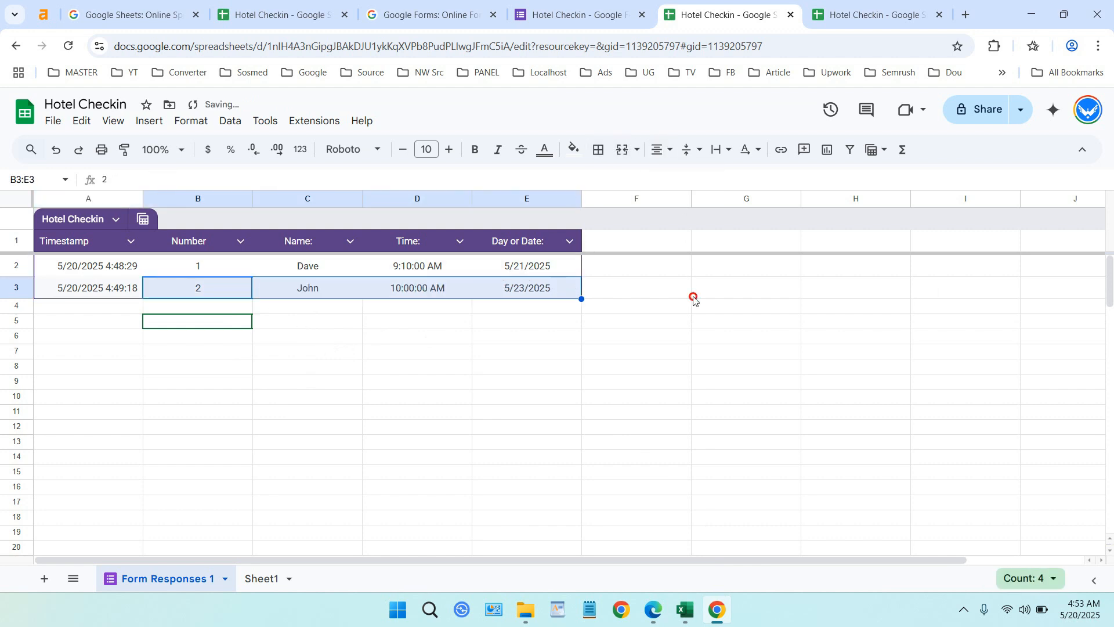
click(694, 297)
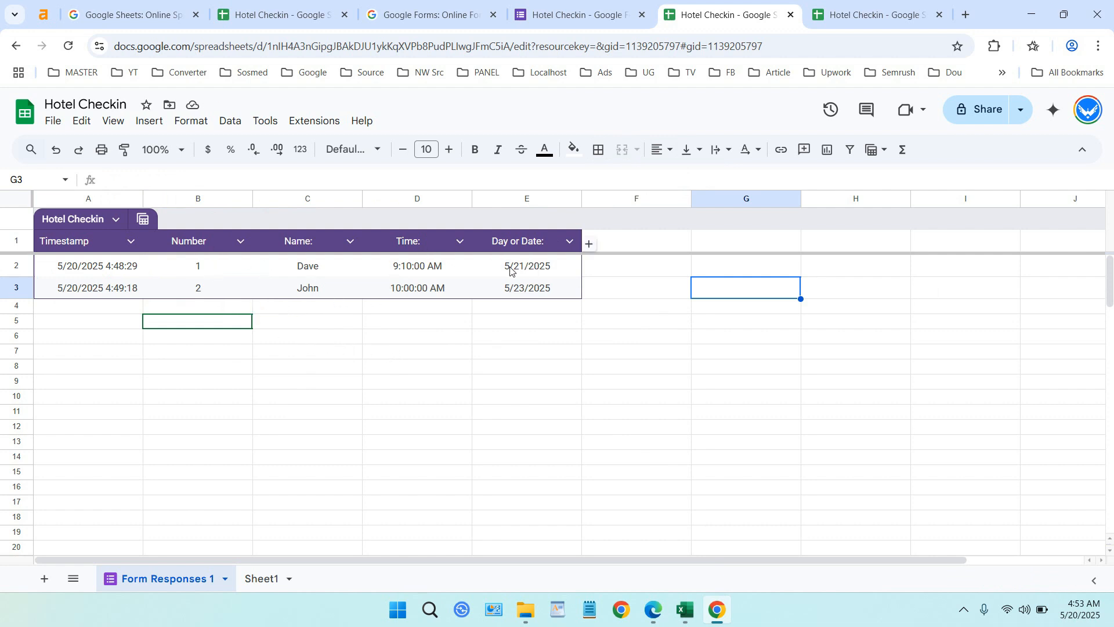
Step: Review the original Sheet1 headers, the form and the linked form responses across the open tabs
click(272, 15)
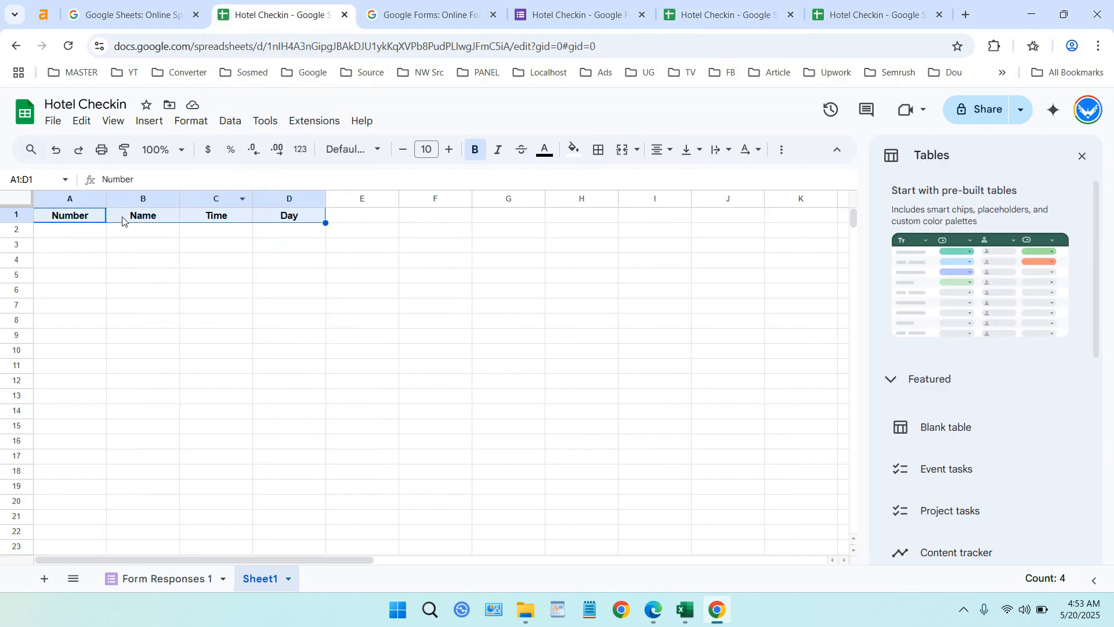
click(546, 17)
click(354, 6)
click(839, 3)
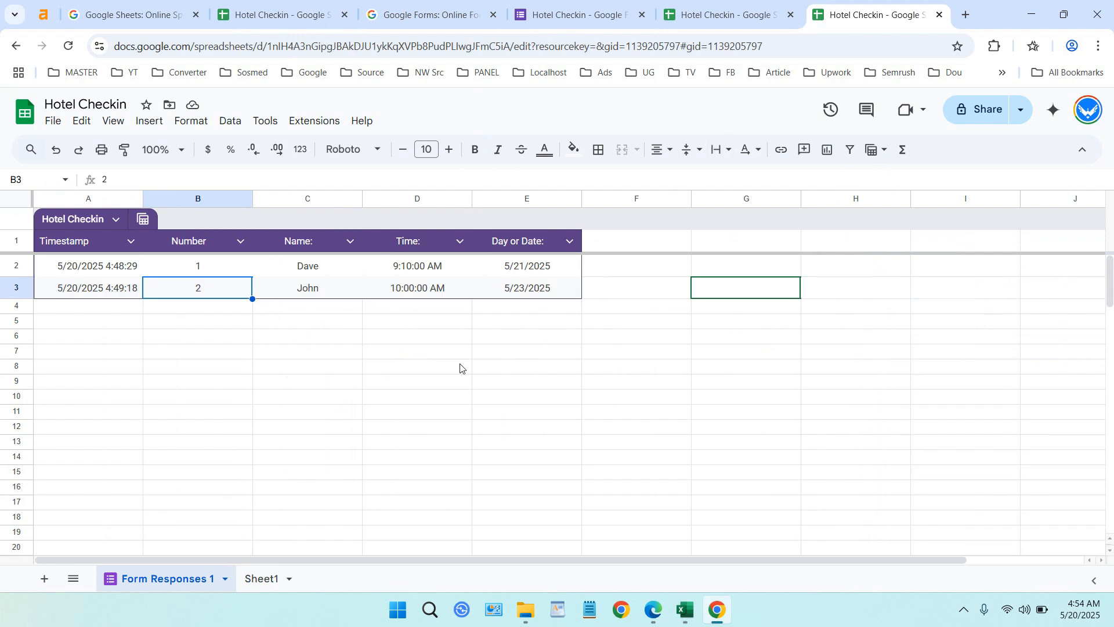
click(474, 323)
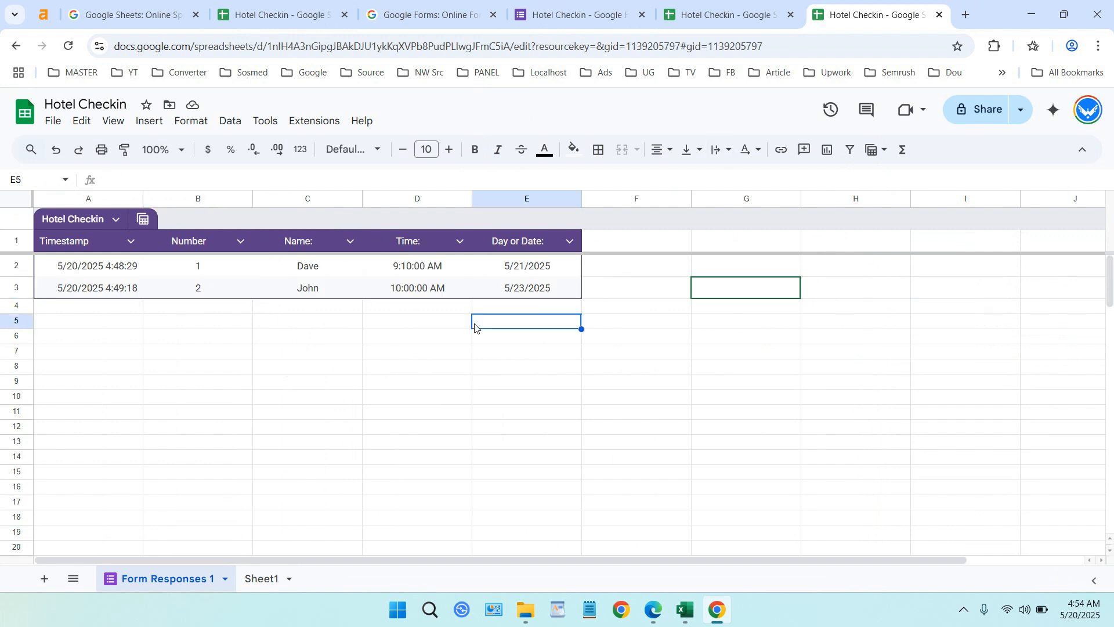